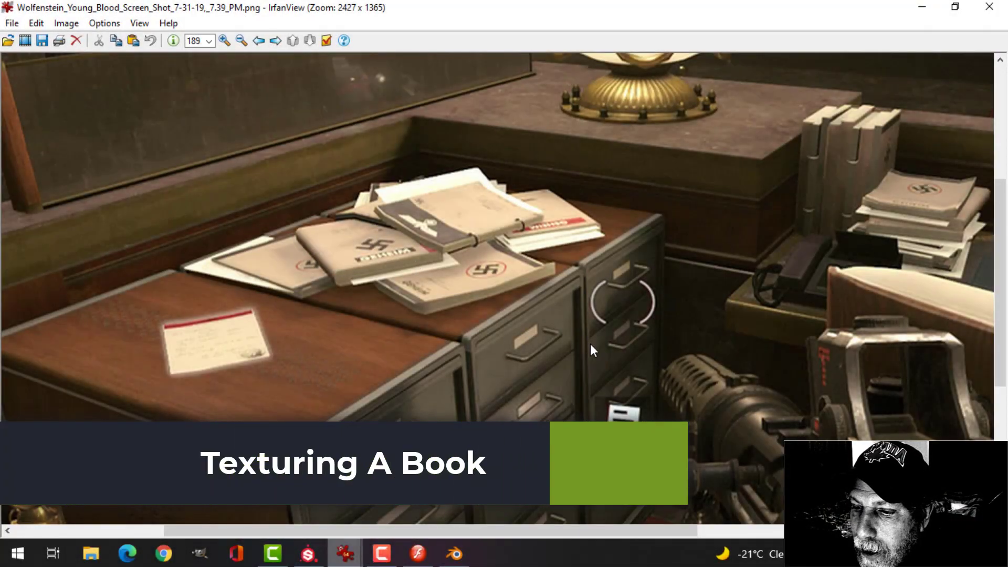
Switch to Blender and orbit around the book model with its Paper and Cover materials.
click(454, 552)
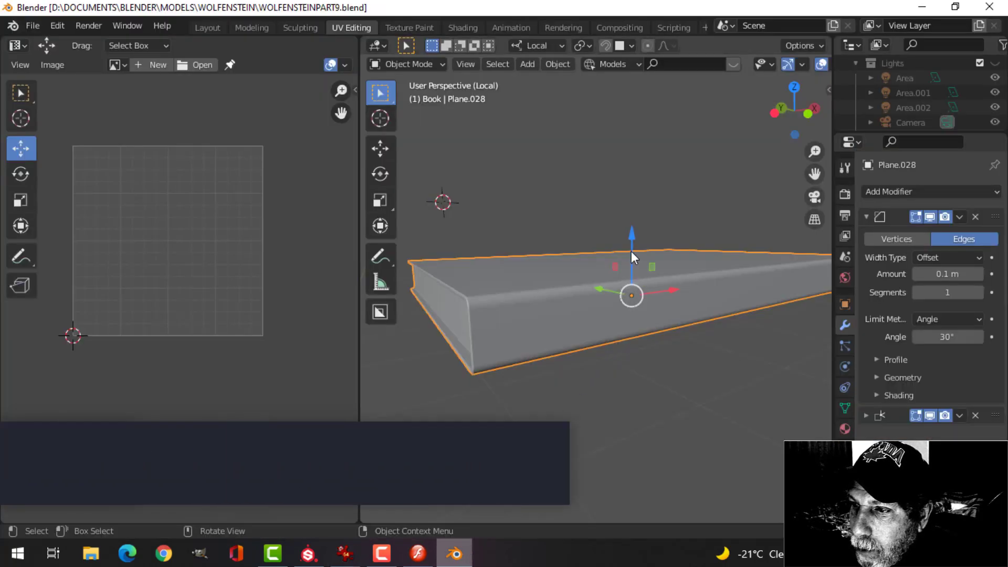
middle_drag(633, 256, 587, 232)
mouse_move(605, 355)
middle_down()
mouse_move(668, 318)
mouse_move(650, 285)
mouse_move(646, 363)
mouse_move(610, 348)
mouse_move(609, 316)
mouse_move(653, 342)
mouse_move(650, 319)
mouse_move(634, 331)
middle_up()
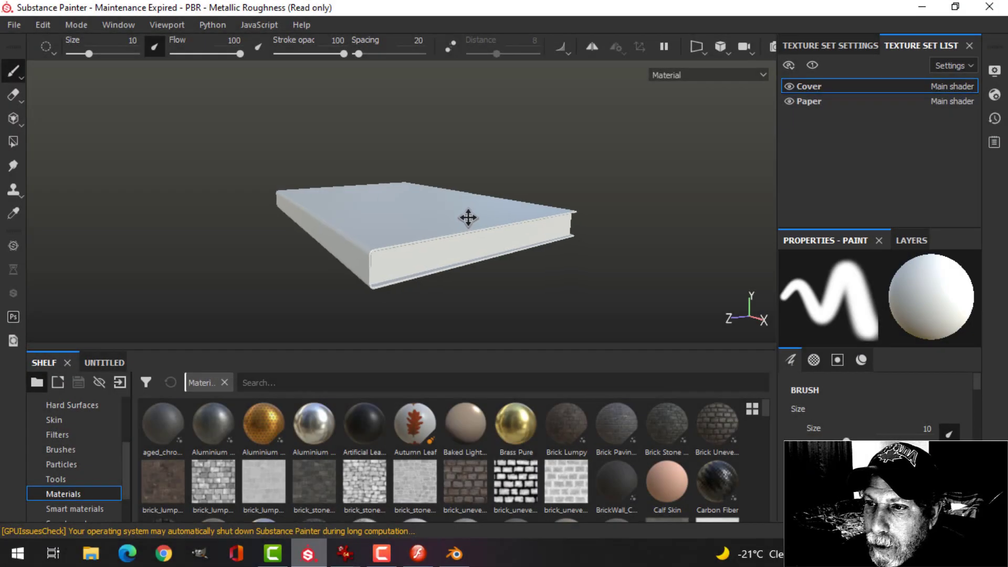
Inspect the book by hiding and showing the Cover and Paper texture sets.
alt+drag(468, 217, 457, 205)
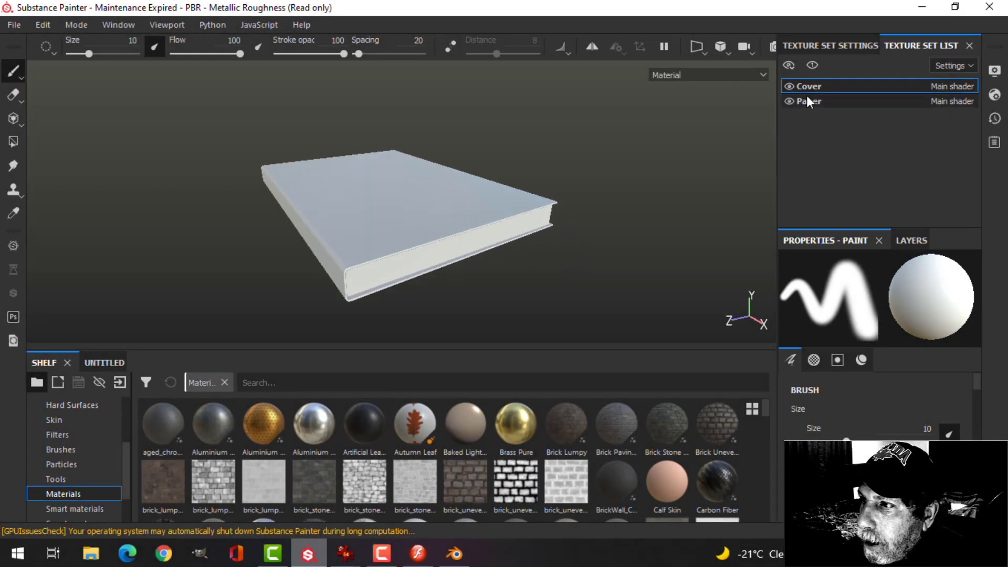
click(789, 87)
click(788, 87)
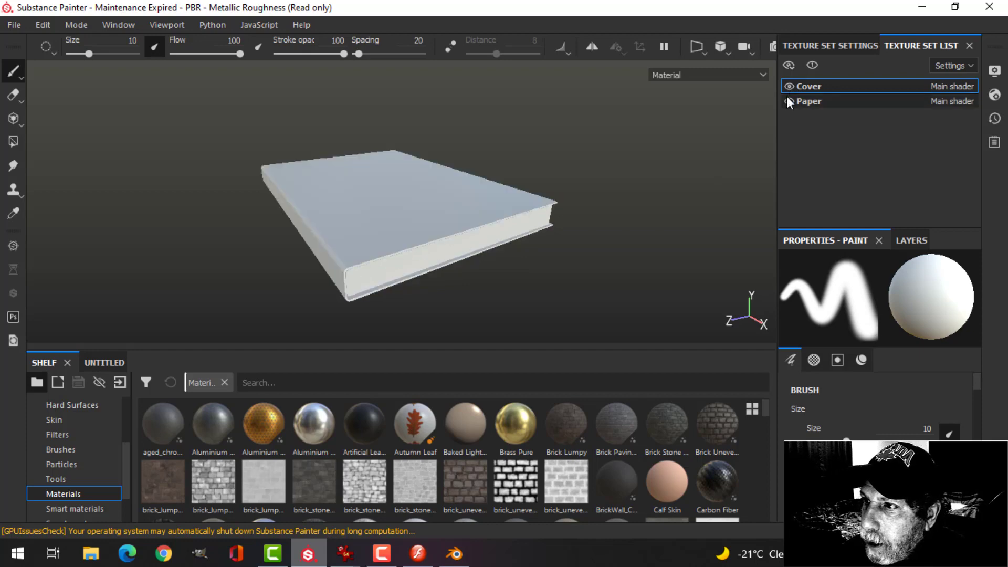
click(789, 101)
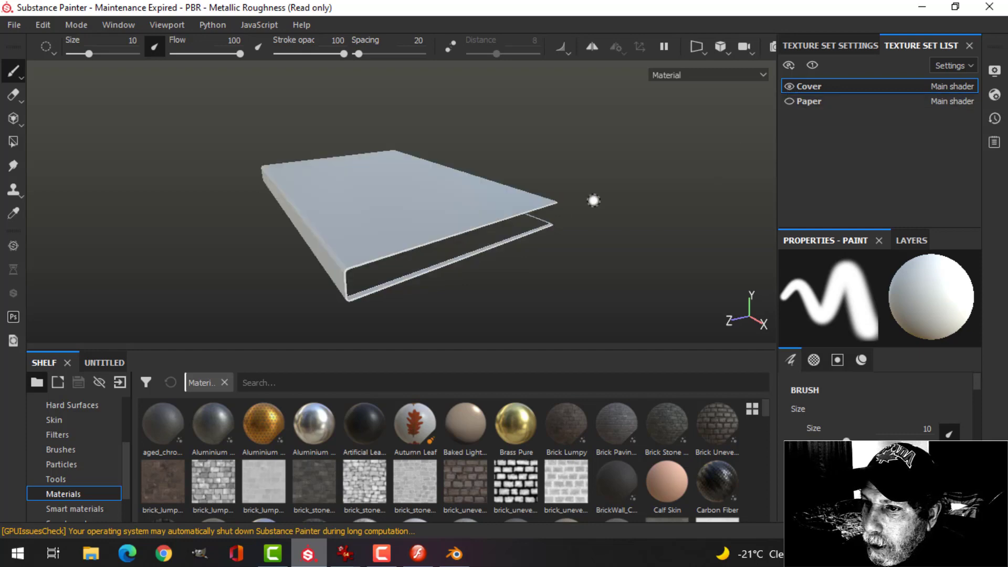
click(788, 101)
alt+drag(540, 191, 524, 198)
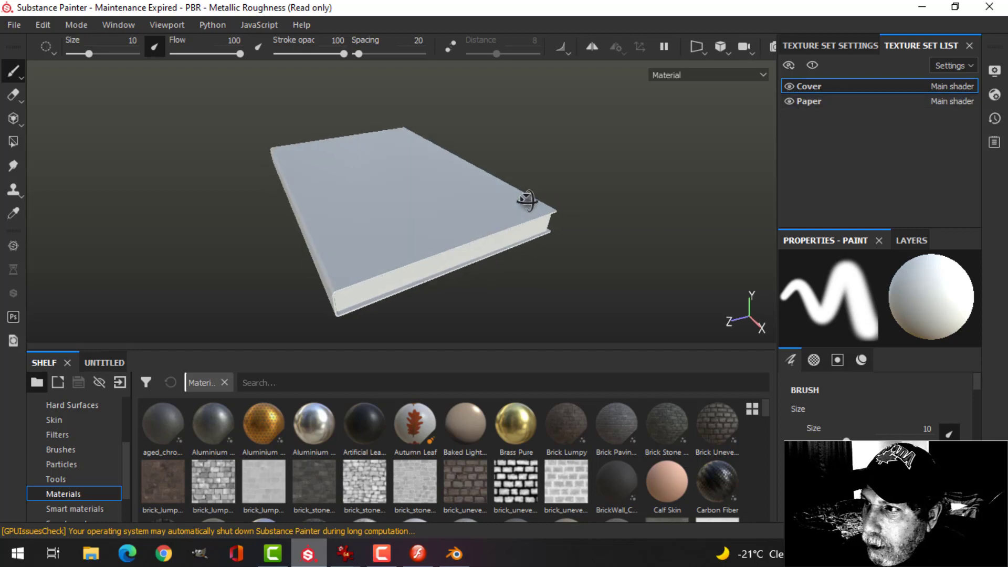
Add an Ambient occlusion channel in Texture Set Settings.
click(840, 45)
drag(975, 99, 970, 138)
click(956, 109)
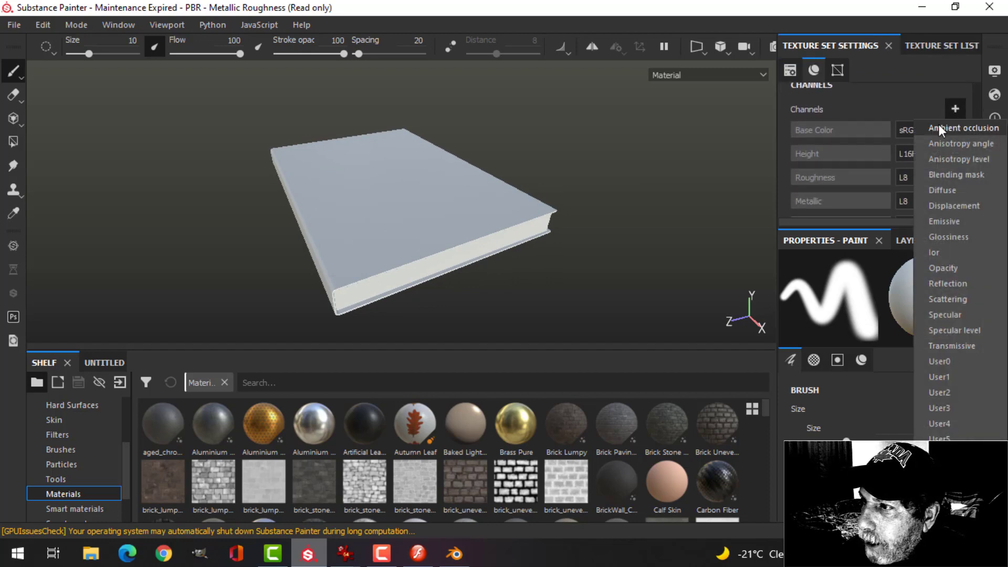
click(945, 126)
drag(979, 130, 978, 174)
Bake the mesh maps at output size 1024 with the ID map excluded.
click(931, 155)
click(521, 72)
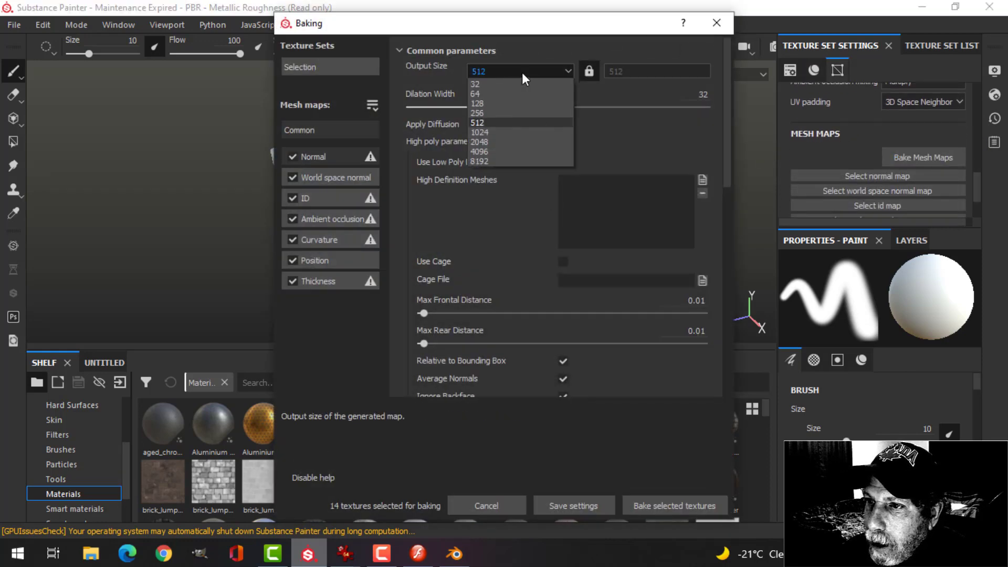
click(493, 131)
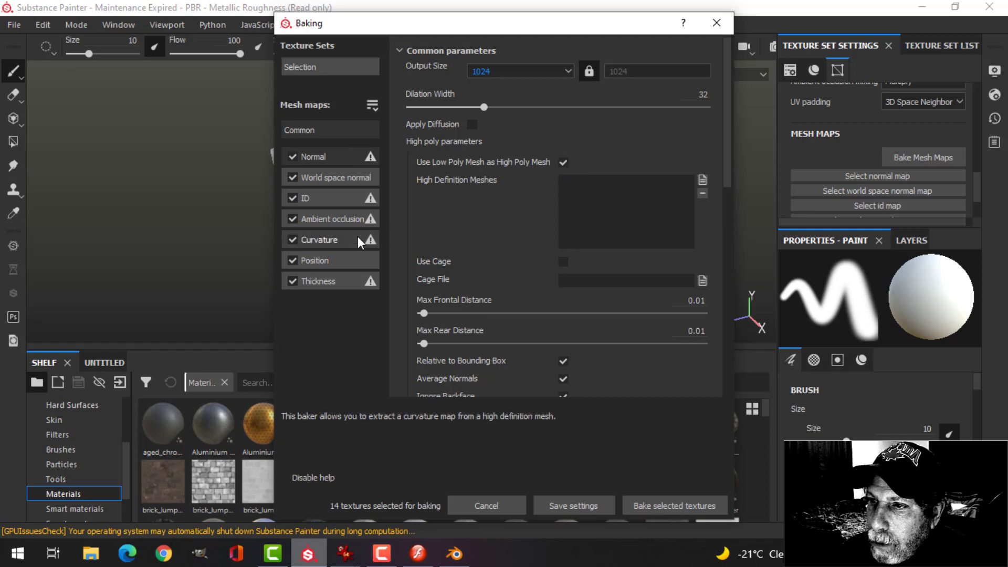
click(292, 198)
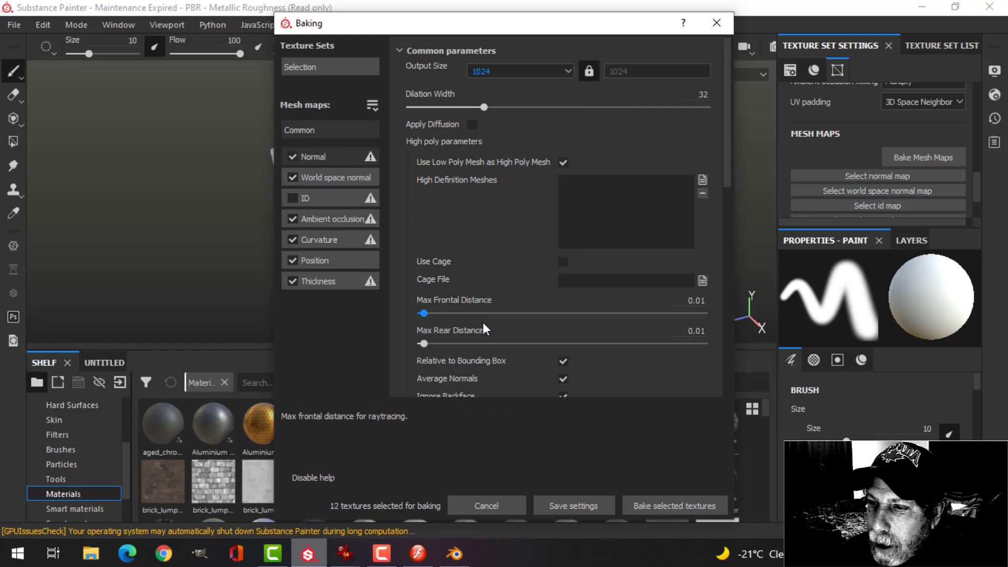
click(645, 506)
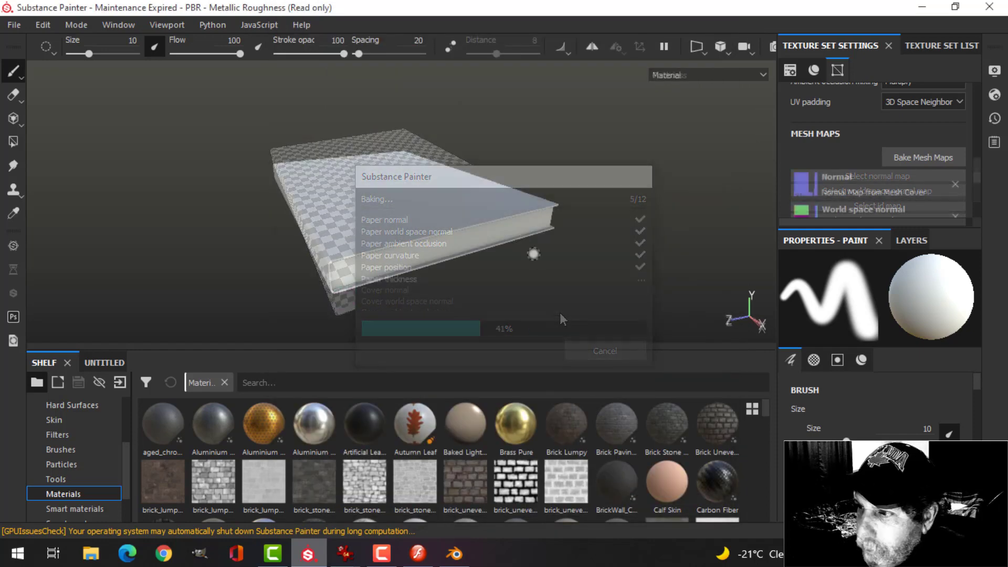
Select Cover, delete its empty default layer and apply the paper_1 smart material.
click(933, 46)
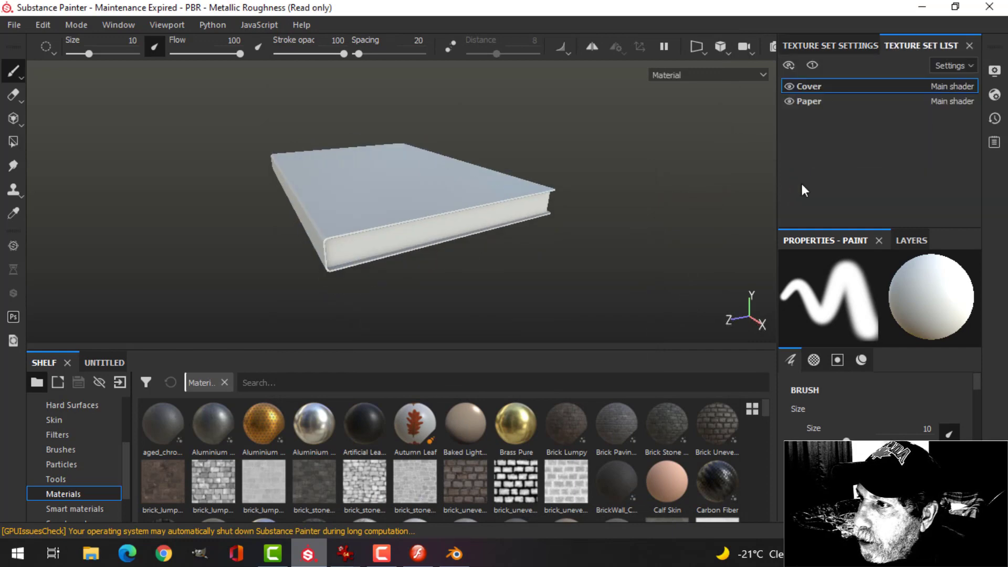
click(907, 240)
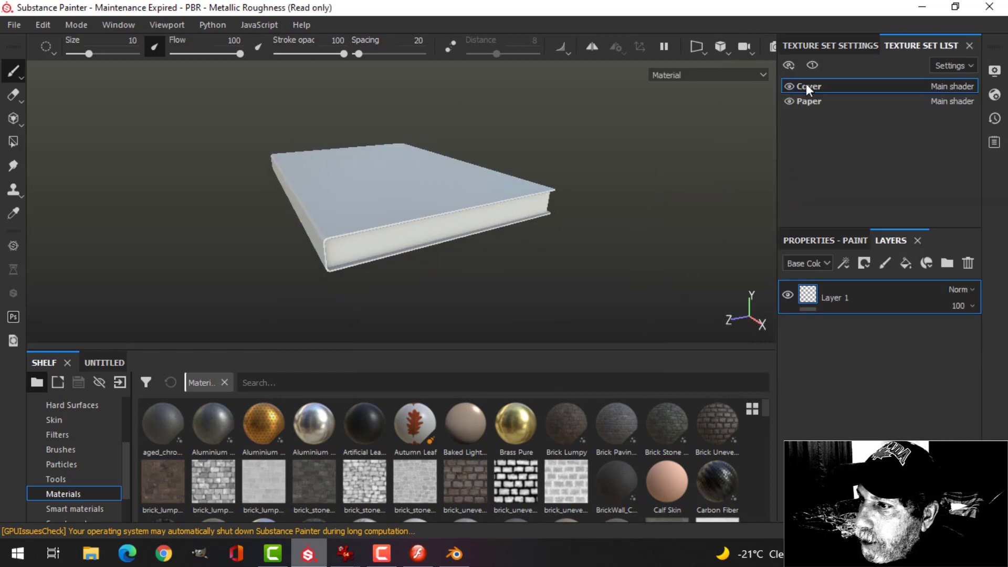
click(967, 263)
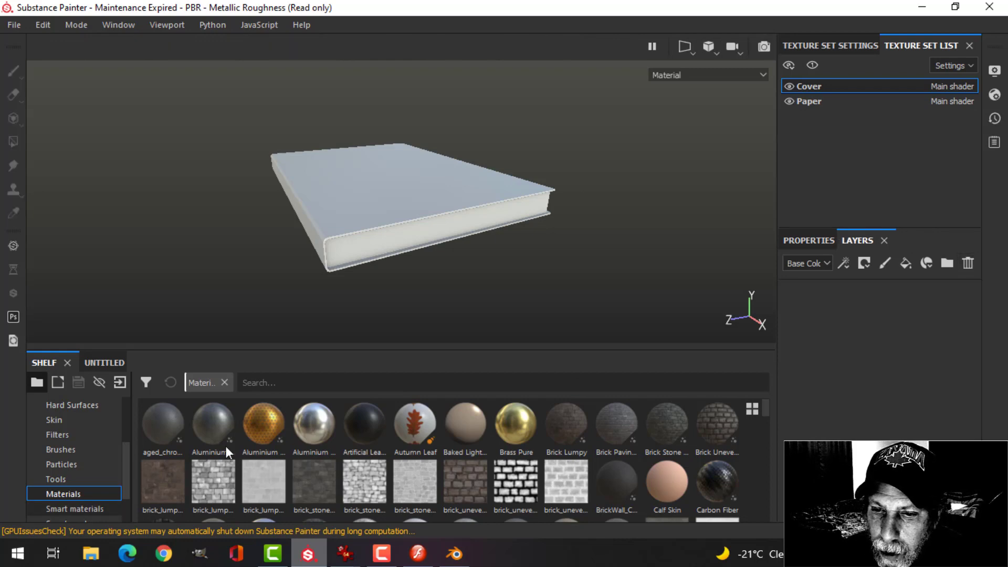
click(75, 508)
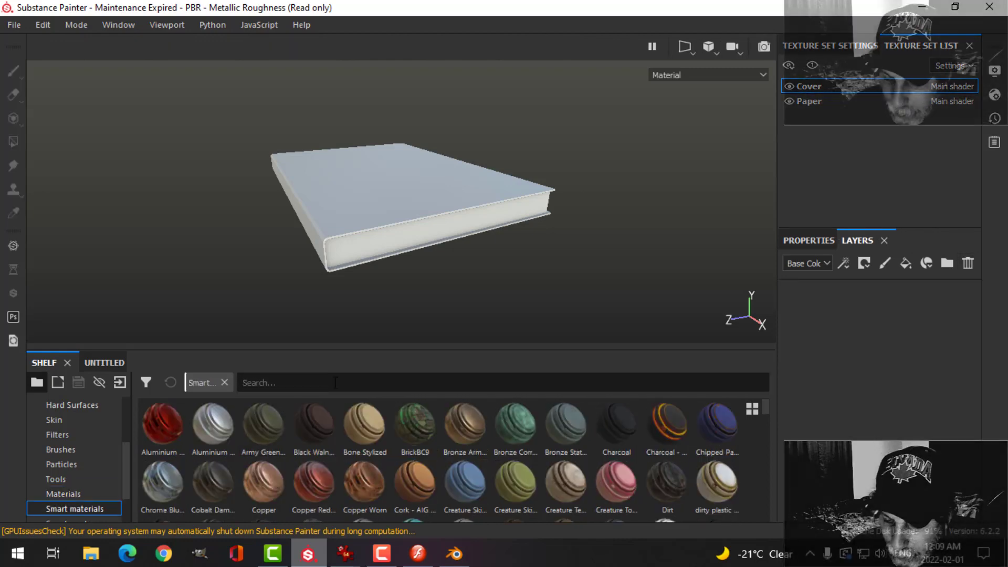
text(paper)
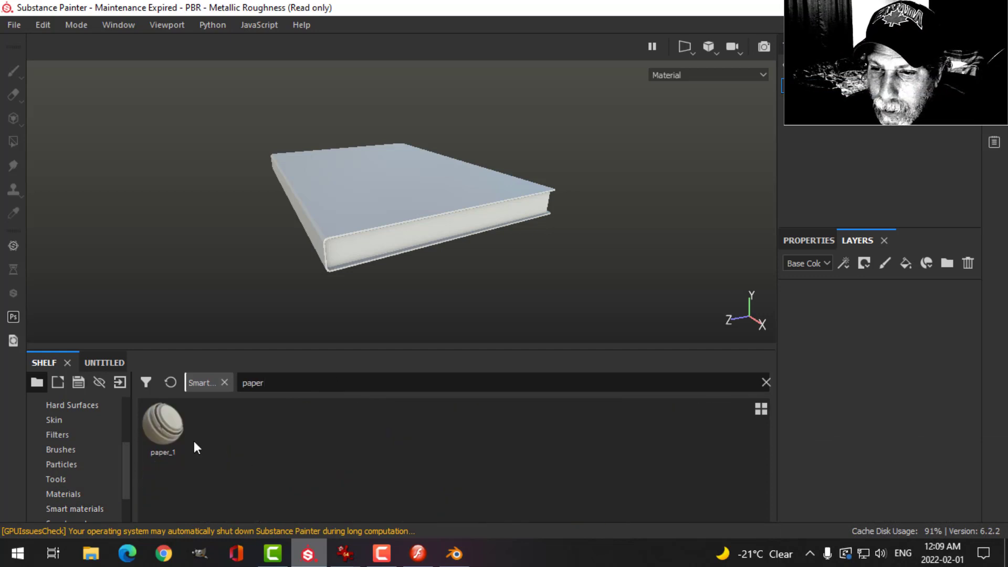
drag(169, 426, 861, 336)
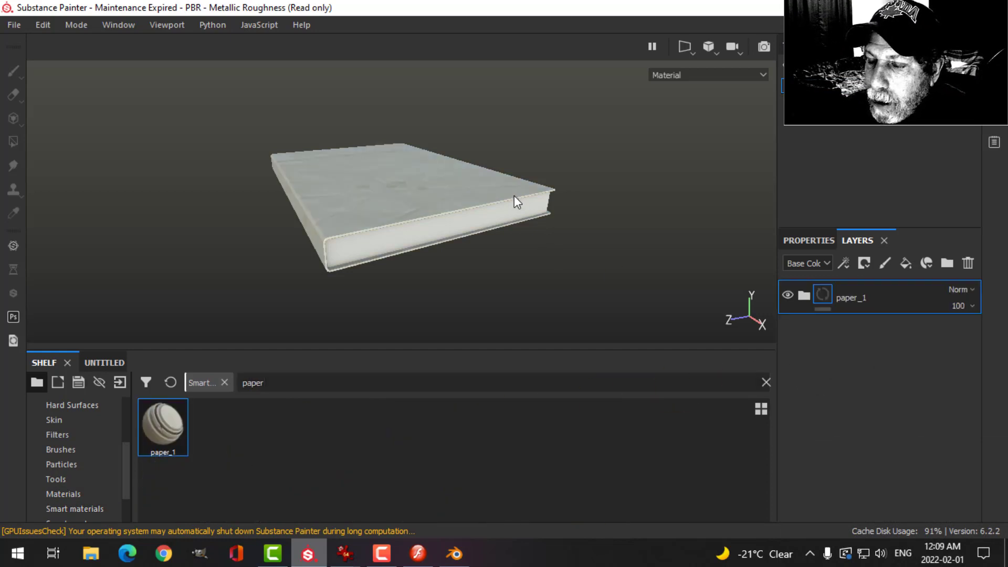
alt+drag(513, 200, 448, 243)
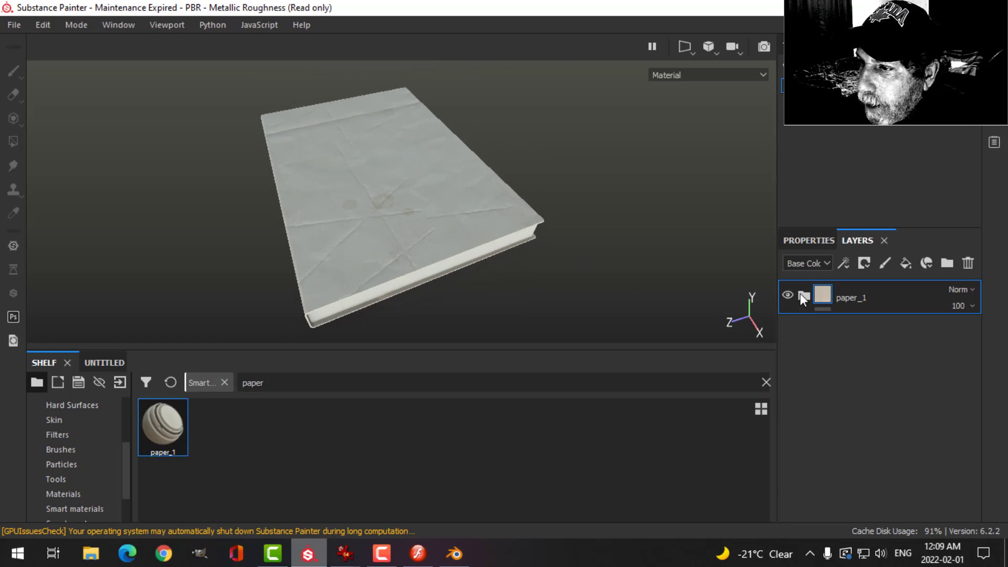
Remove the Folds and Dirt spots layers from the paper_1 group, then collapse it.
click(804, 295)
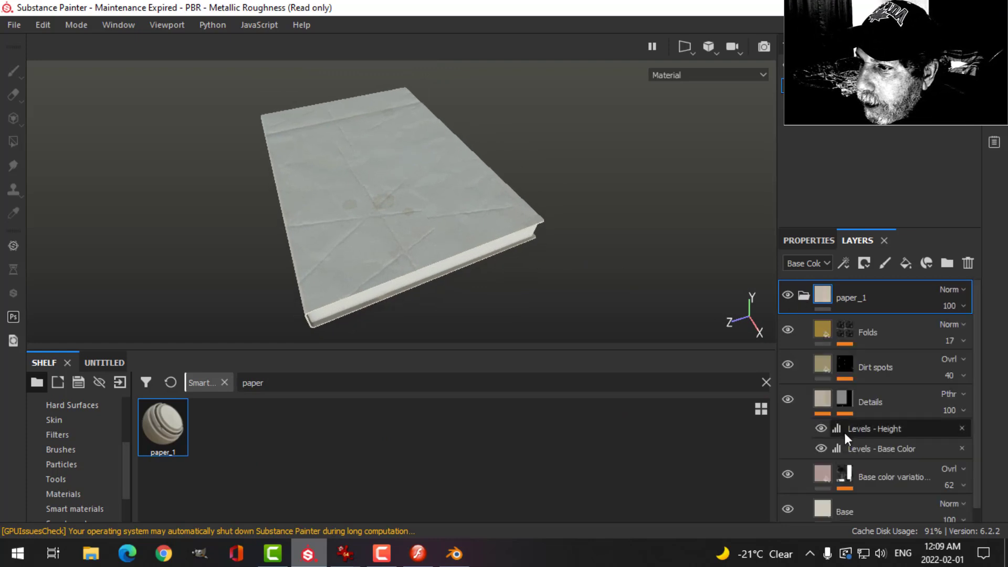
click(969, 262)
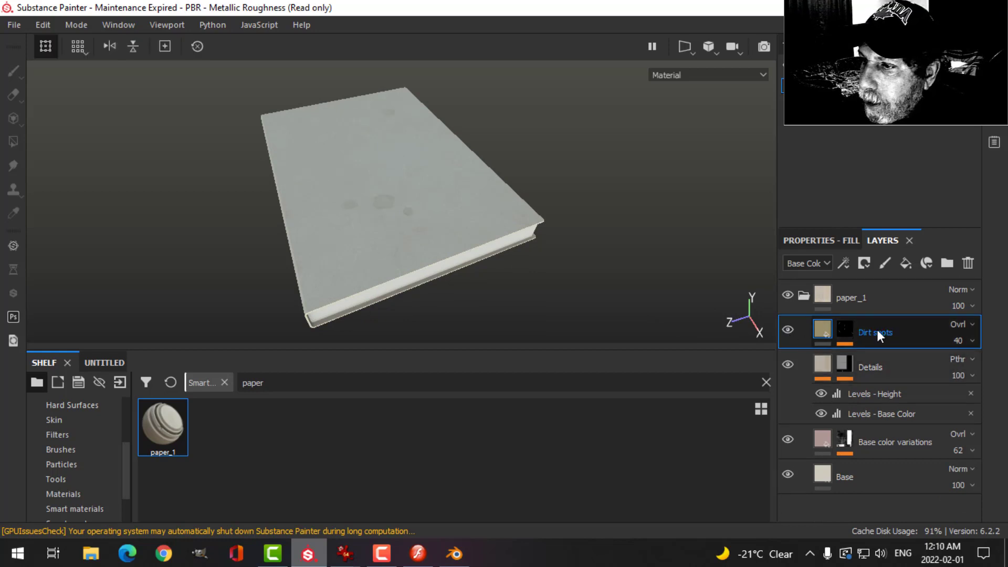
click(968, 261)
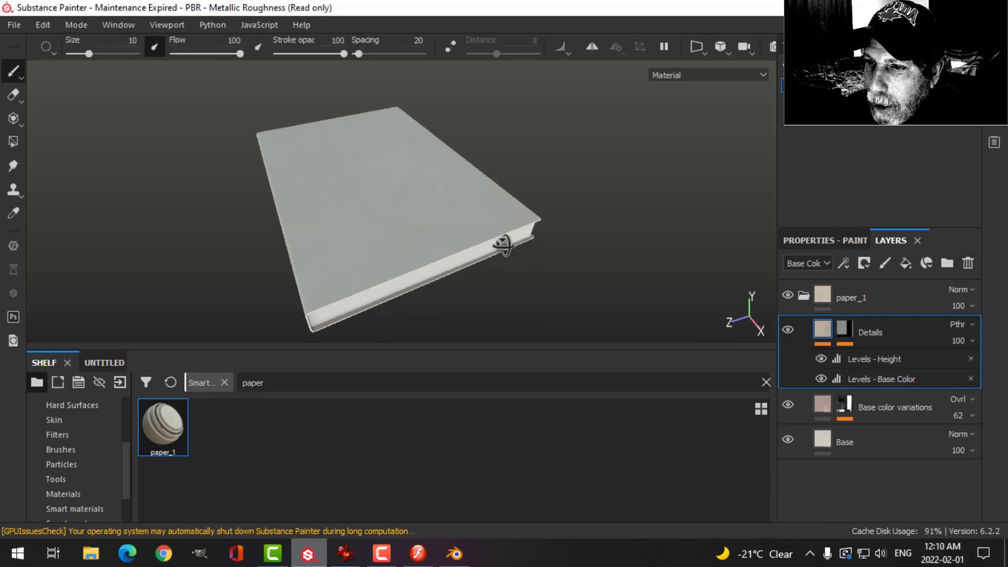
scroll(461, 266, up, 4)
alt+drag(460, 269, 436, 272)
alt+drag(202, 248, 492, 259)
click(804, 294)
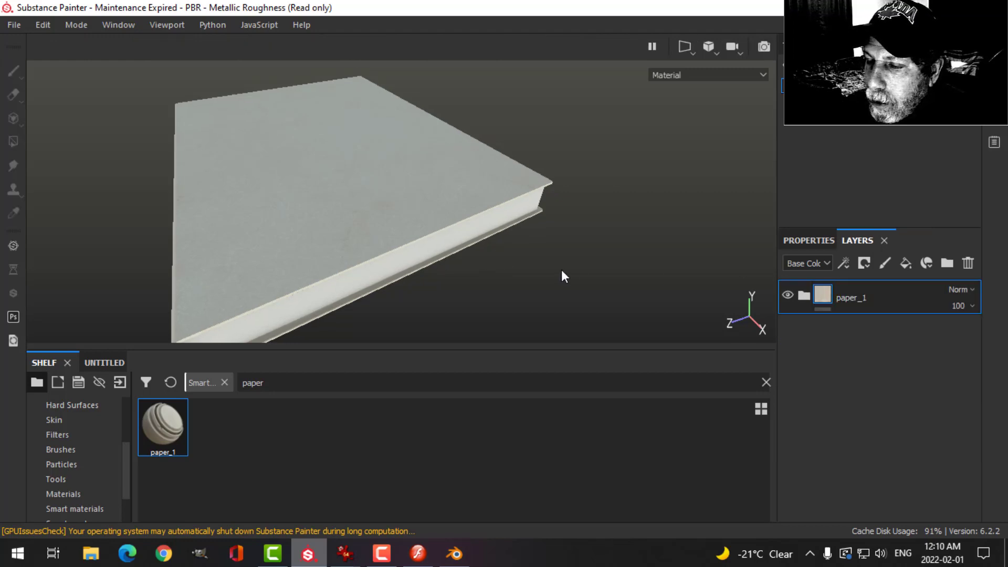
mouse_move(560, 275)
alt+mouse_down()
mouse_move(545, 243)
mouse_move(551, 270)
alt+mouse_up()
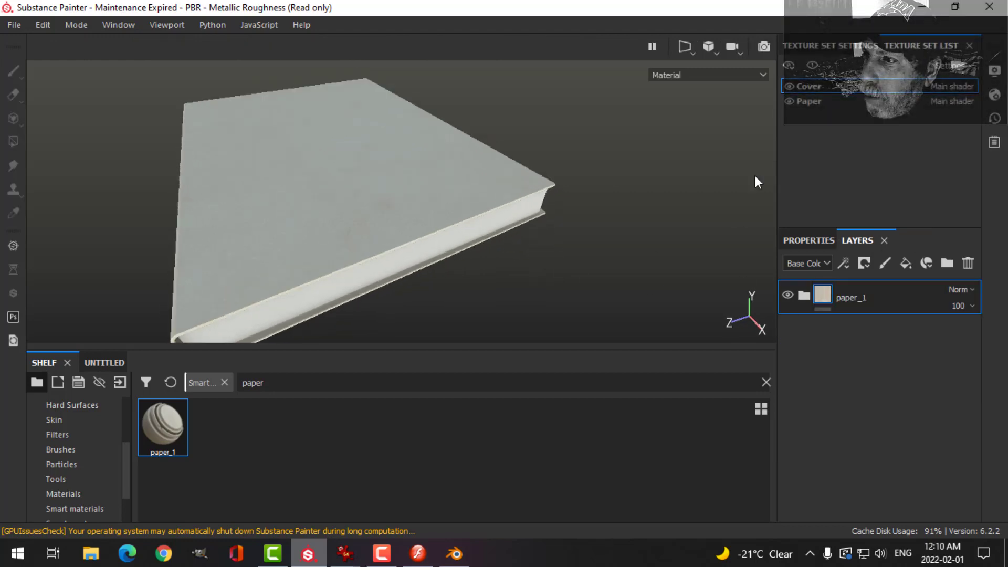
On the Paper texture set, replace the default layer with the Wood Walnut material.
click(808, 99)
click(968, 263)
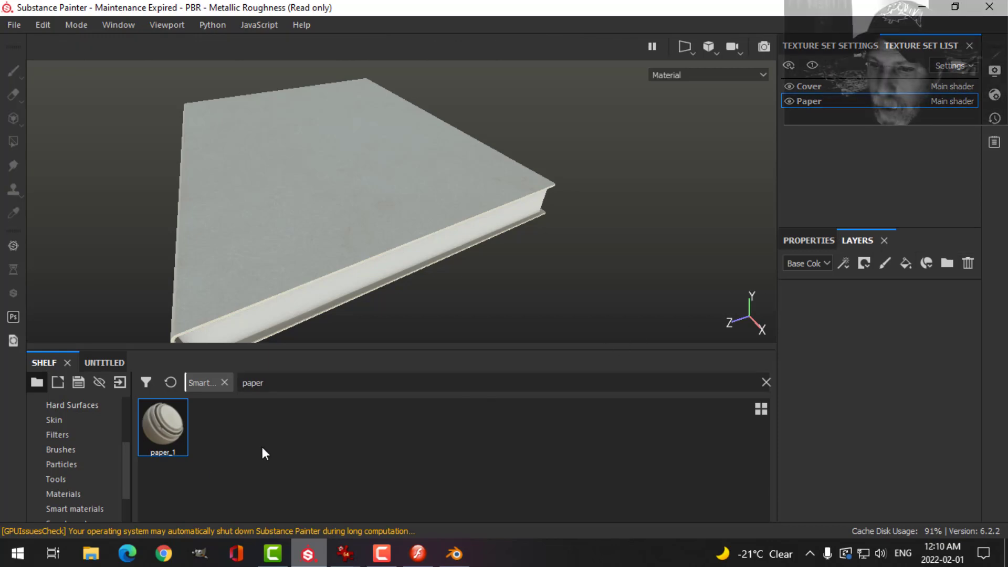
click(72, 495)
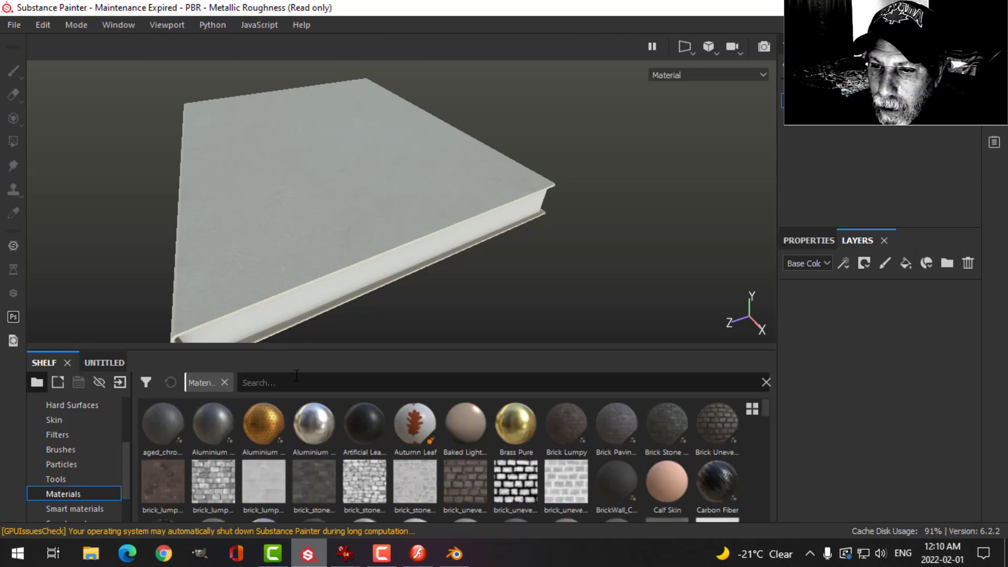
click(356, 382)
text(wood)
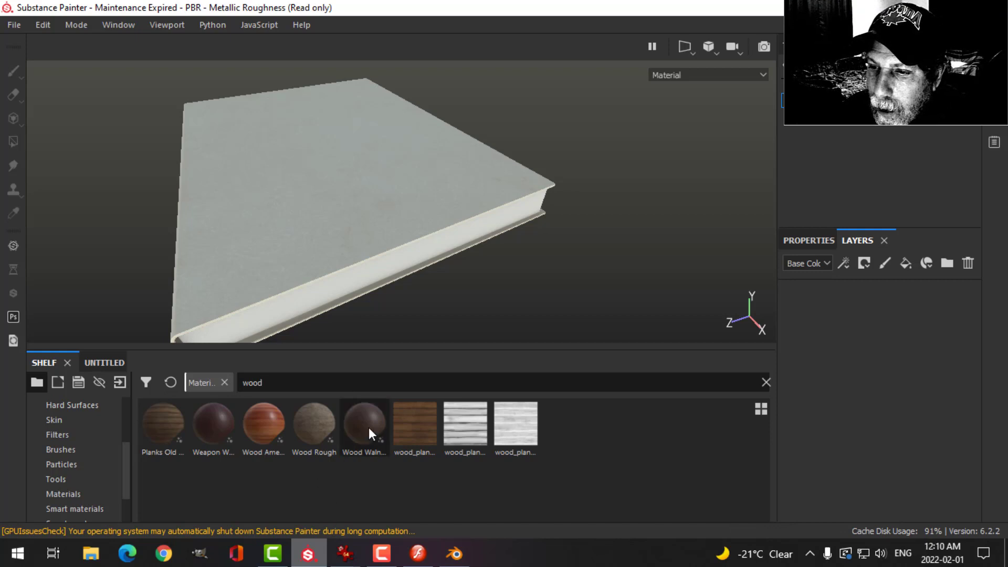
mouse_move(369, 433)
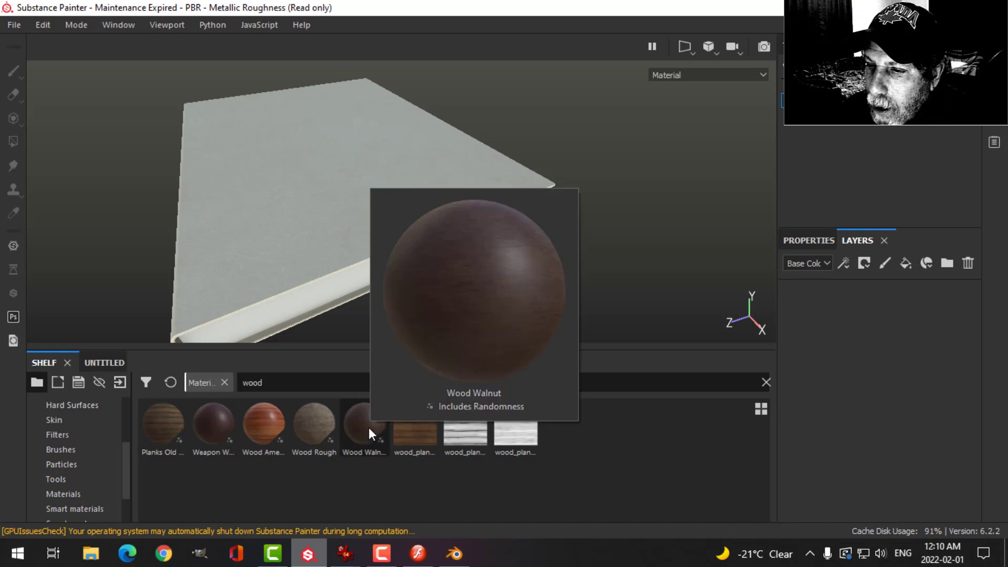
drag(368, 428, 829, 331)
alt+drag(600, 298, 534, 241)
Tint the Wood Walnut colour a pale greyish yellow, sampled from the cover's grey.
click(817, 241)
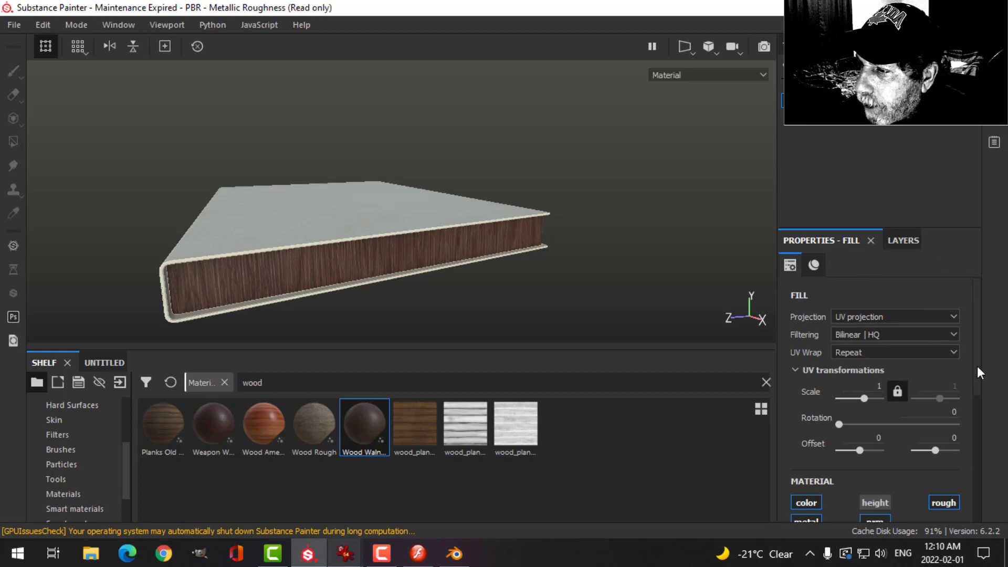
drag(978, 366, 968, 469)
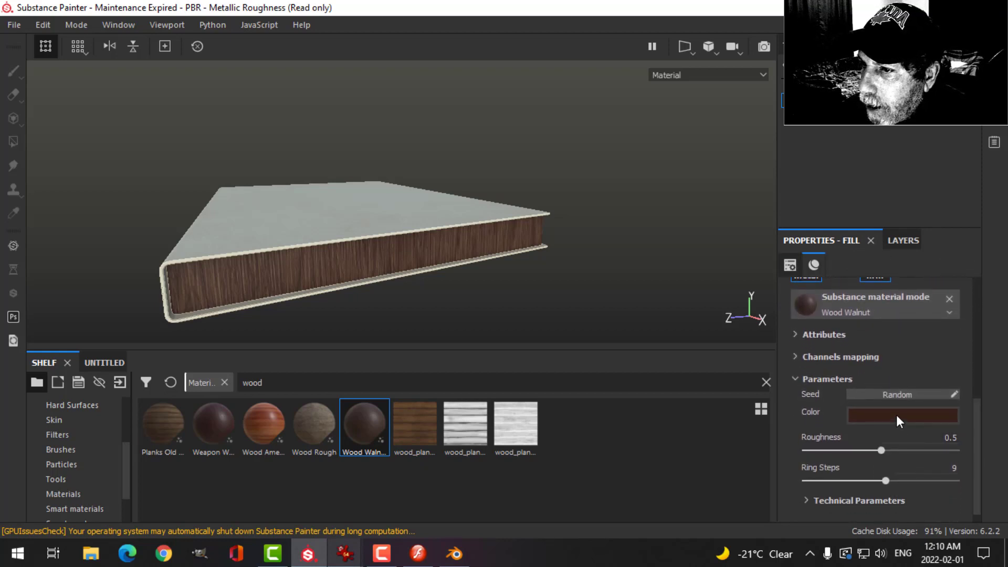
alt+drag(569, 265, 824, 384)
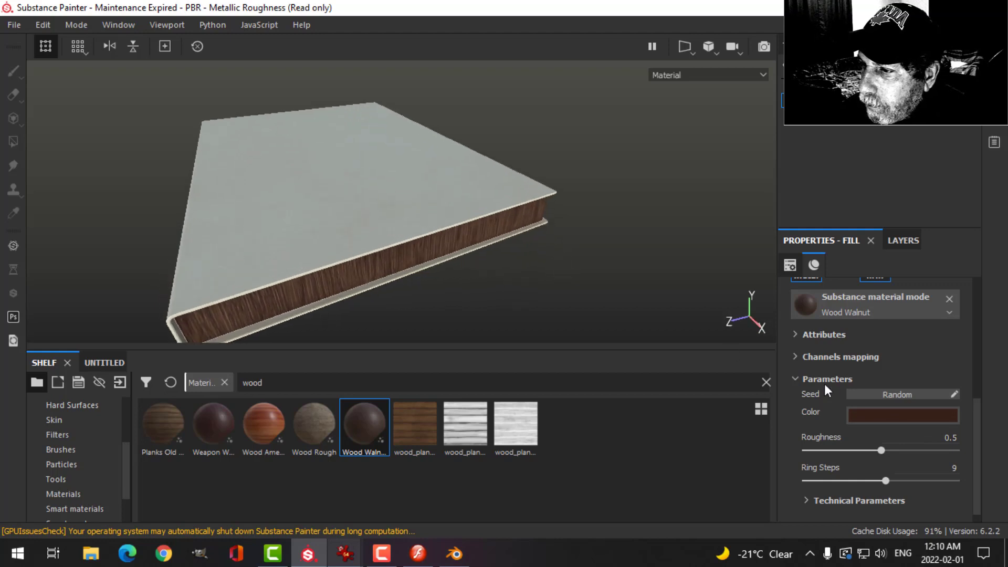
click(883, 414)
click(870, 247)
click(391, 173)
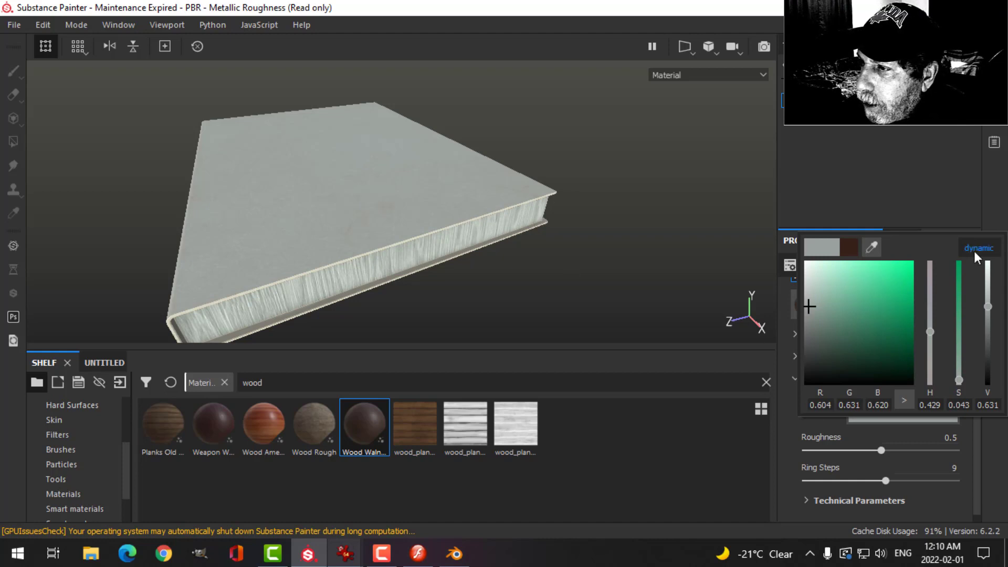
drag(928, 347, 928, 362)
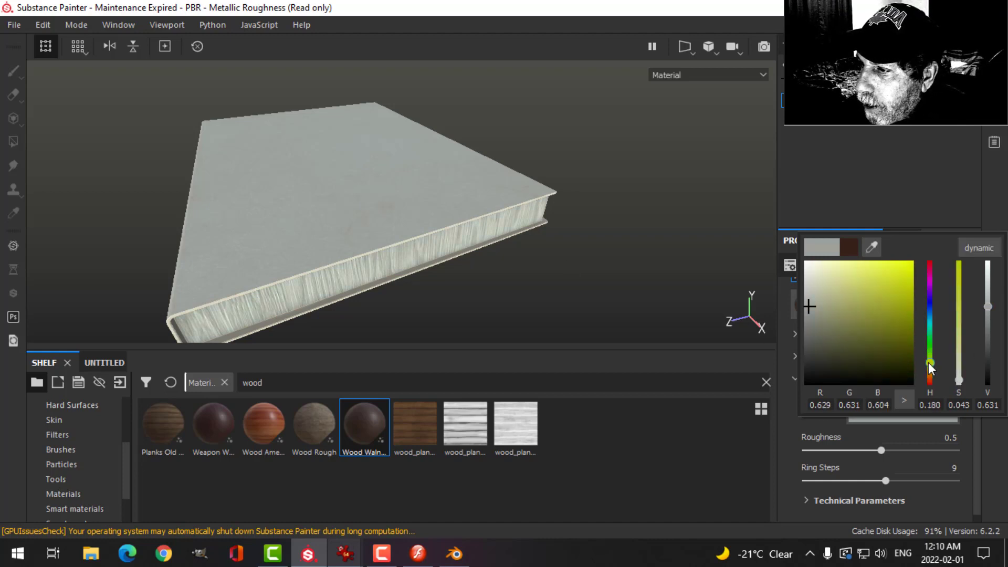
drag(815, 311, 817, 311)
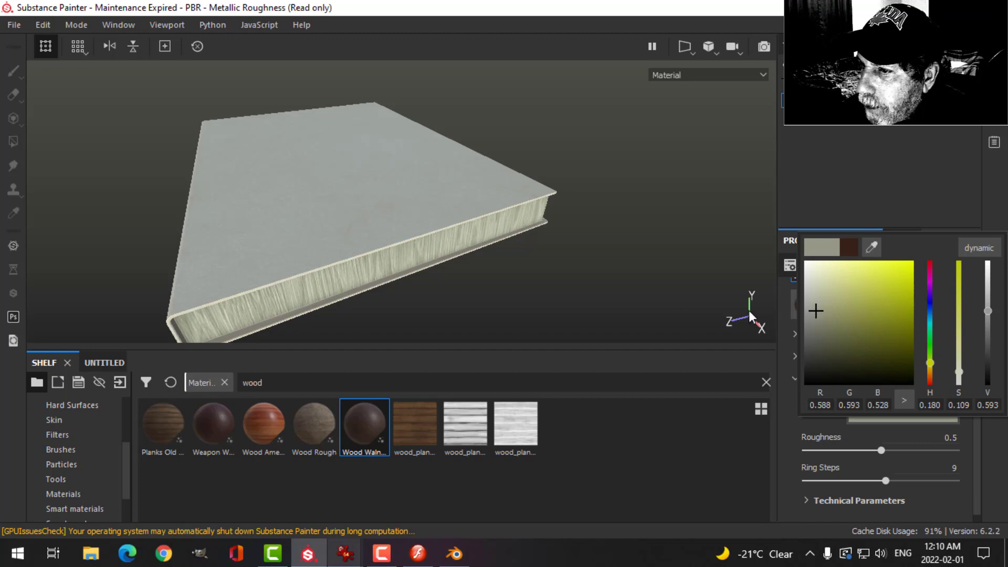
alt+drag(577, 286, 735, 317)
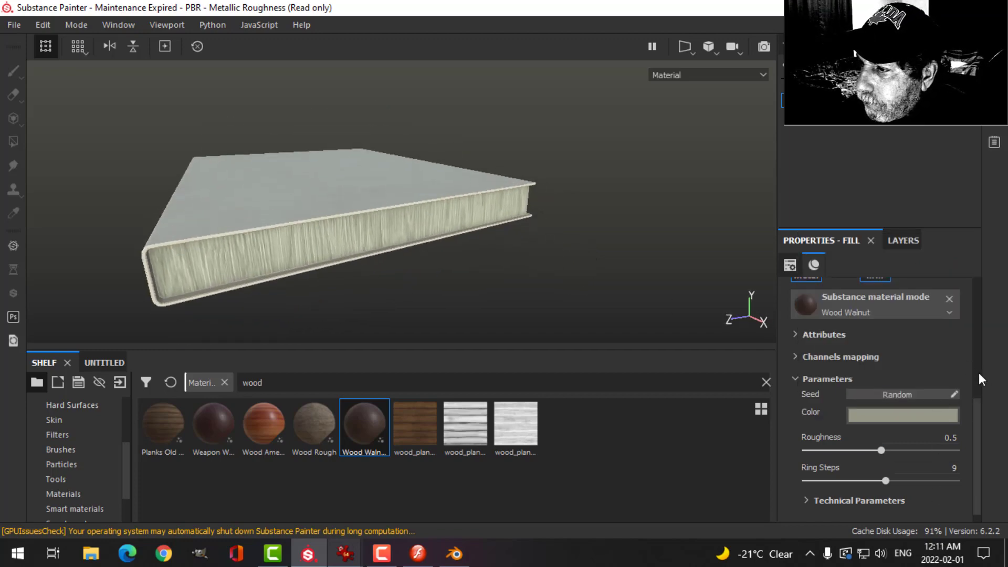
drag(980, 418, 972, 323)
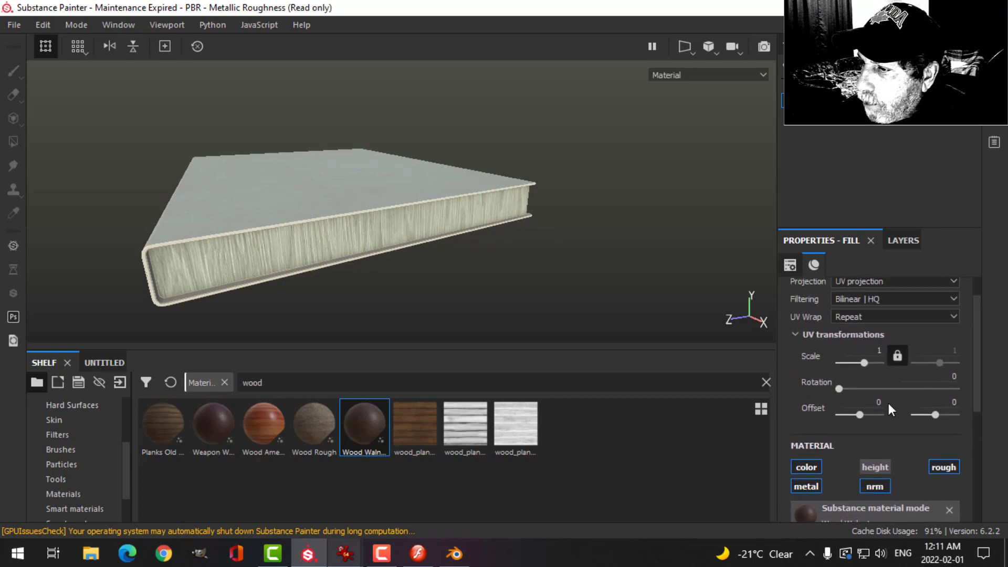
Unlock the UV scale, rotate the grain 90° and set the first scale to 0.18.
click(897, 357)
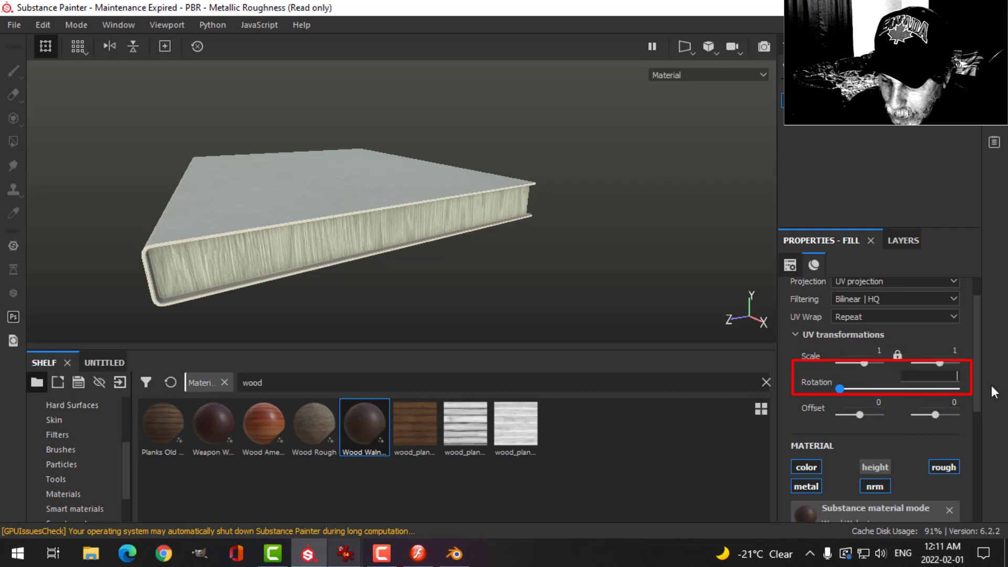
alt+drag(527, 204, 443, 265)
scroll(442, 266, up, 2)
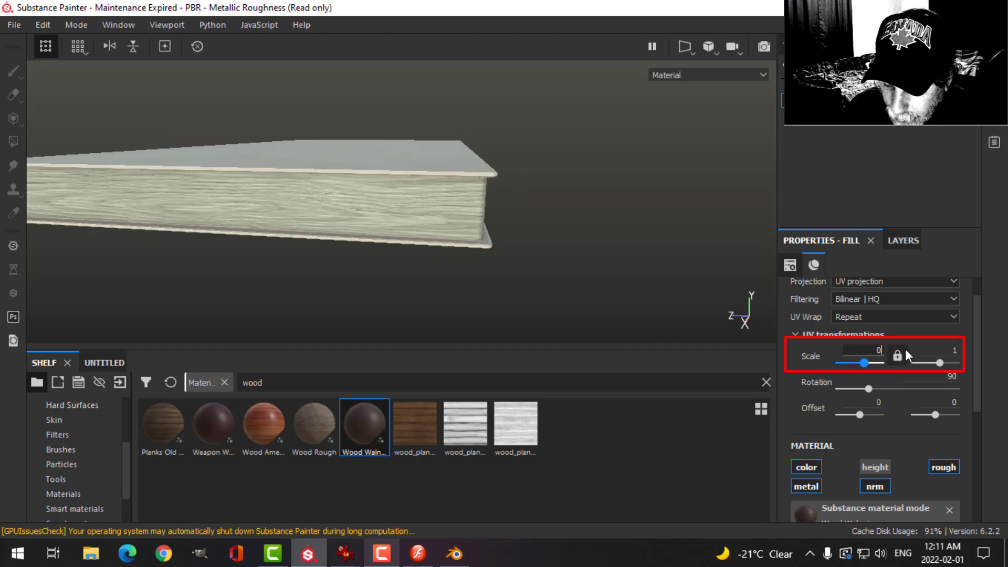
key(BackSpace)
text(0.18)
key(Return)
alt+drag(559, 221, 545, 276)
Stretch the second UV scale axis to 100 for fine page lines.
drag(942, 366, 953, 367)
alt+drag(587, 210, 460, 227)
scroll(512, 250, up, 5)
scroll(512, 244, down, 4)
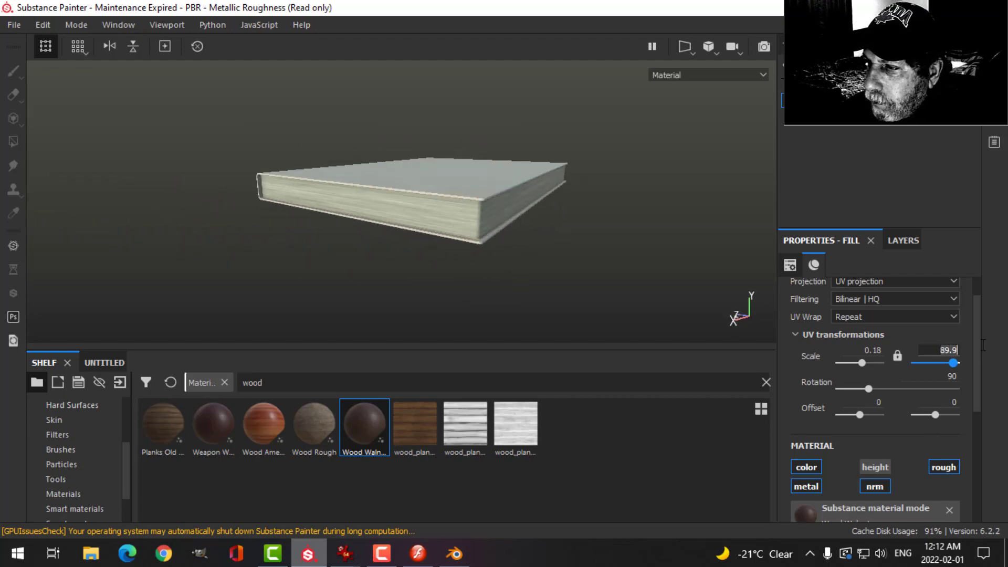
key(Return)
alt+drag(609, 191, 635, 198)
scroll(903, 365, down, 5)
alt+drag(471, 191, 527, 204)
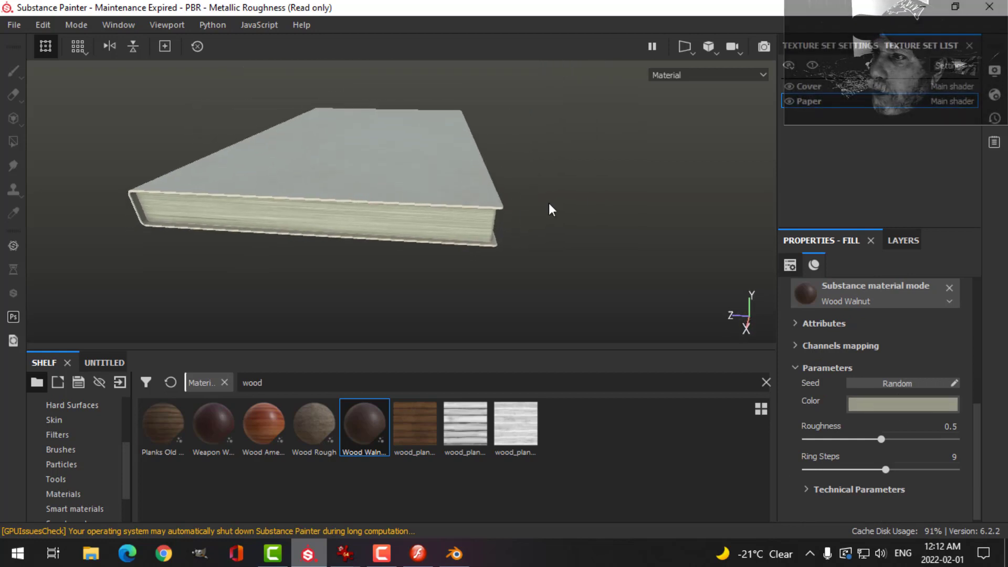
On Cover, collapse paper_1 and add a new paint layer above it.
click(814, 86)
click(899, 241)
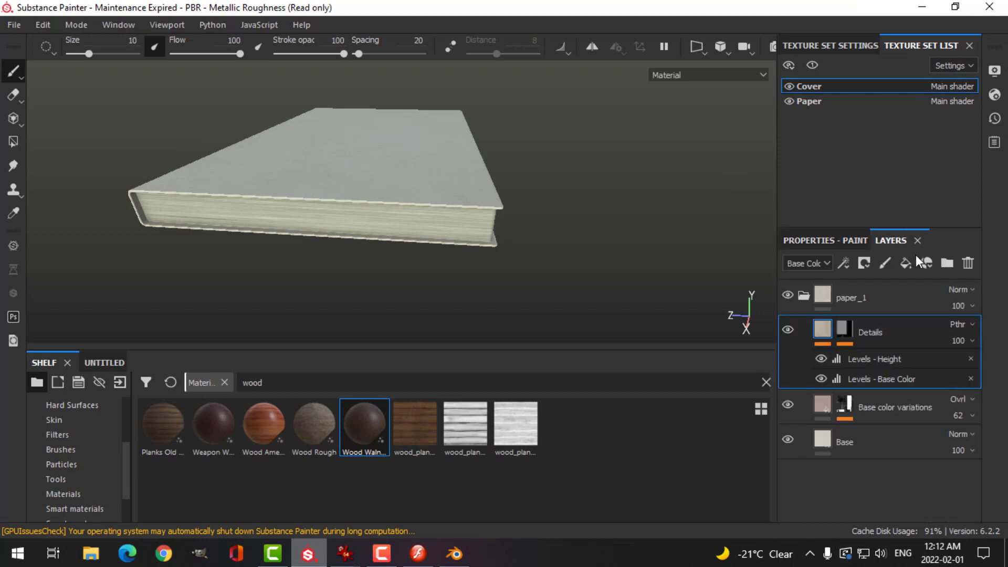
click(805, 295)
click(855, 302)
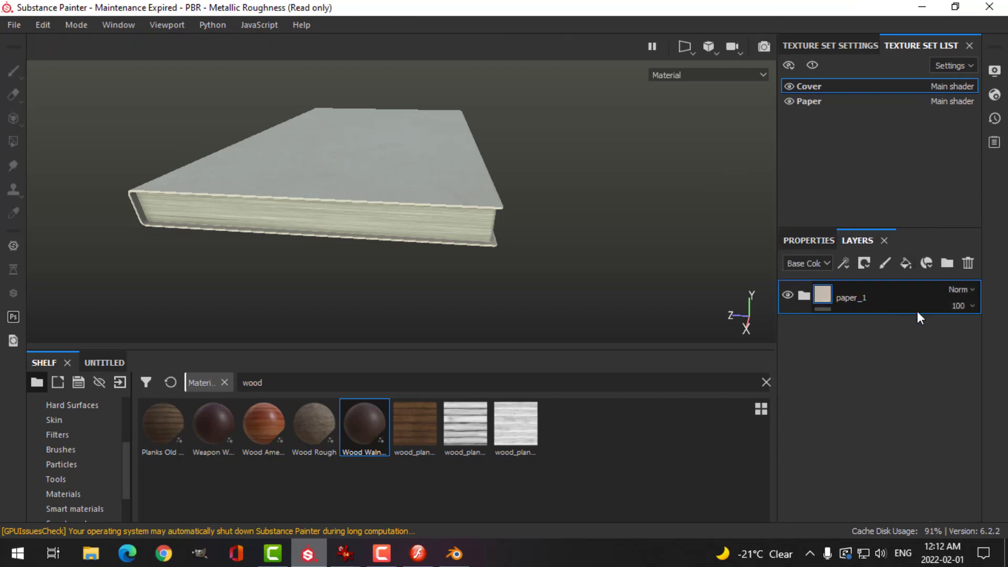
mouse_move(526, 196)
alt+mouse_down()
mouse_move(504, 220)
mouse_move(521, 210)
alt+mouse_up()
click(884, 264)
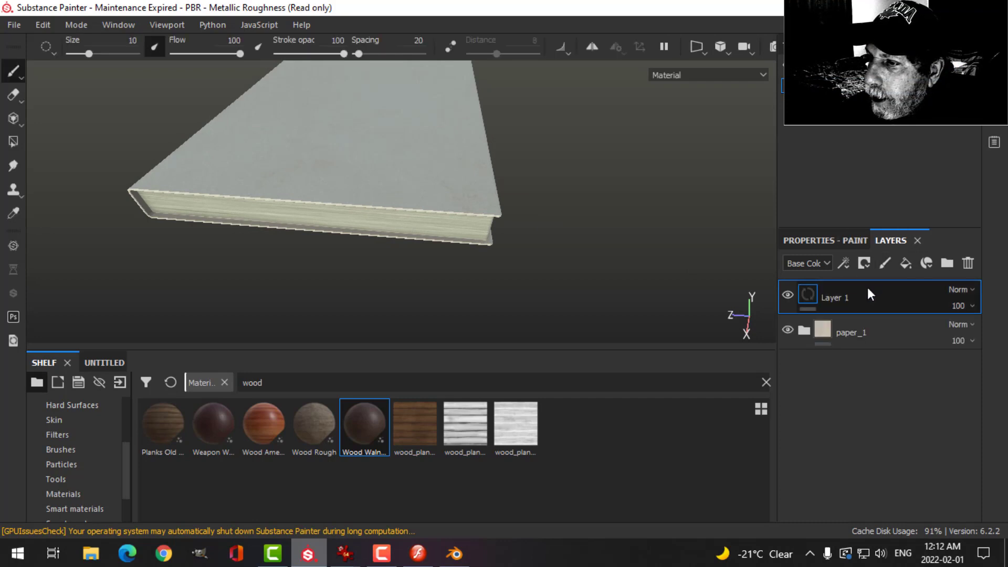
Limit the new paint layer's brush to the colour channel only.
click(826, 241)
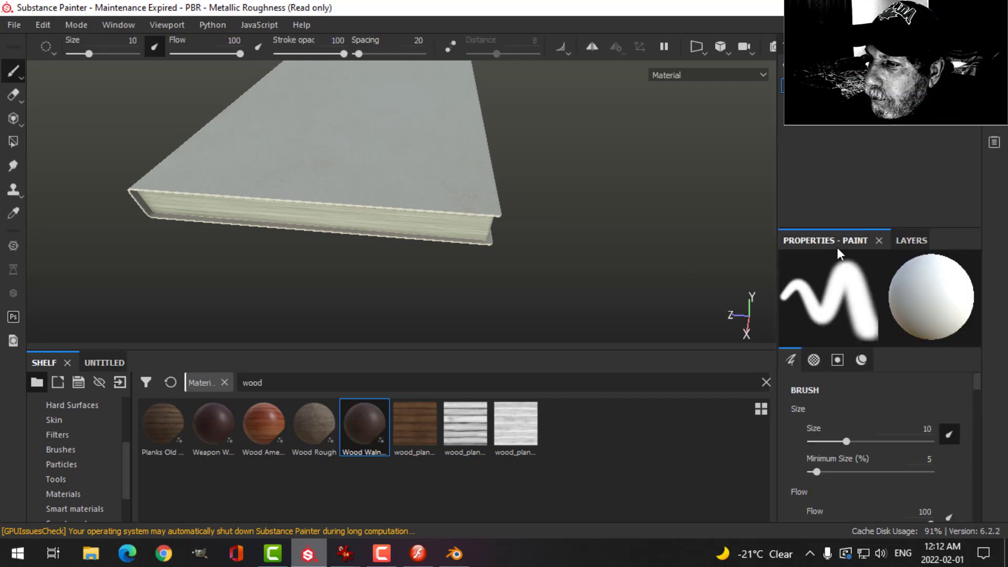
scroll(960, 399, down, 3)
scroll(960, 398, down, 10)
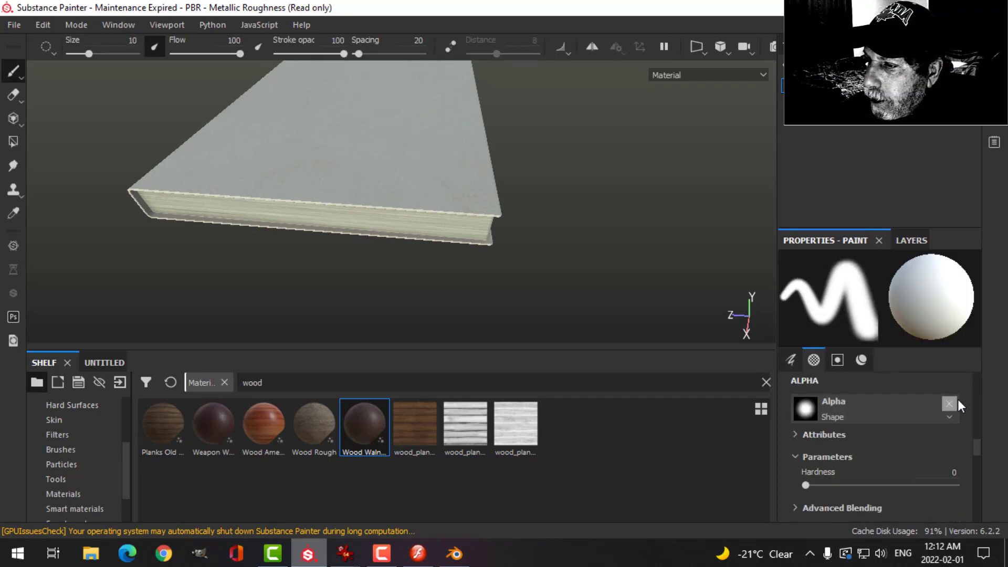
scroll(954, 400, down, 4)
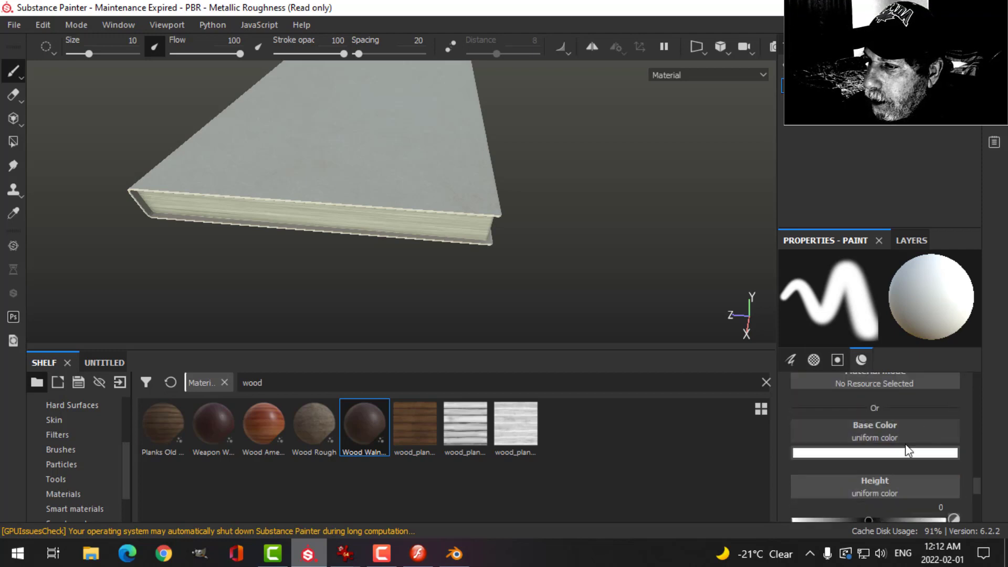
scroll(908, 426, up, 6)
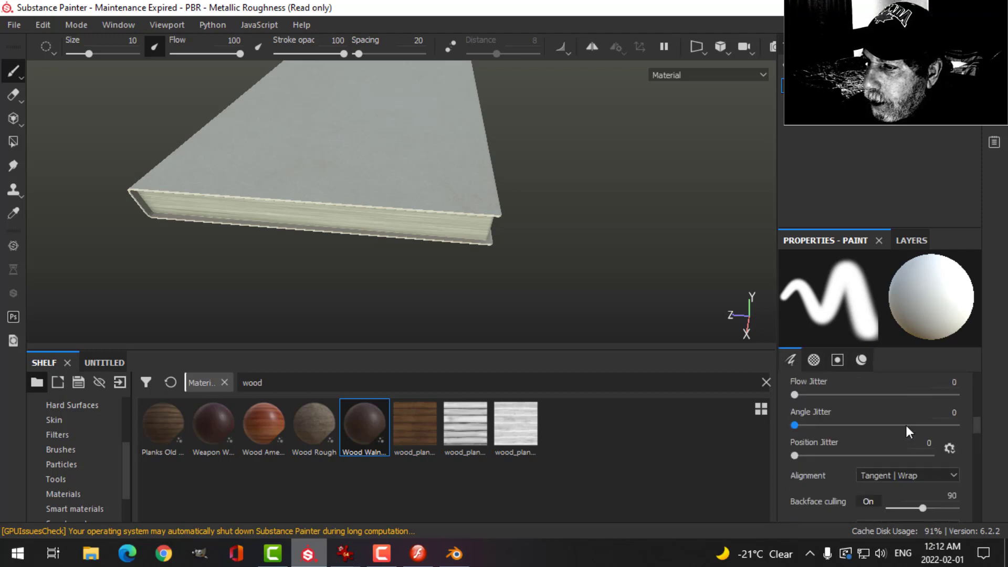
scroll(905, 424, down, 3)
scroll(903, 423, up, 3)
scroll(903, 423, down, 6)
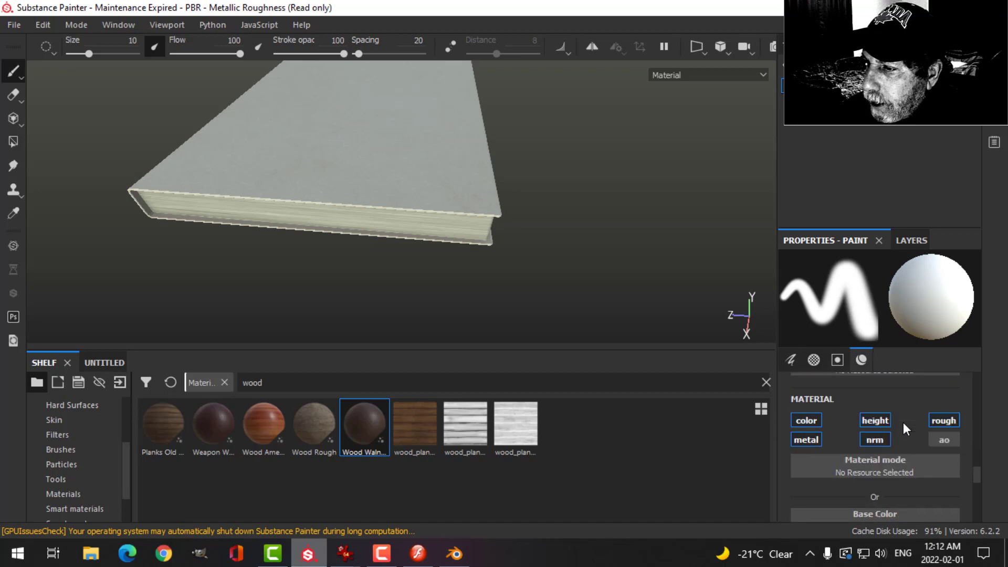
click(811, 420)
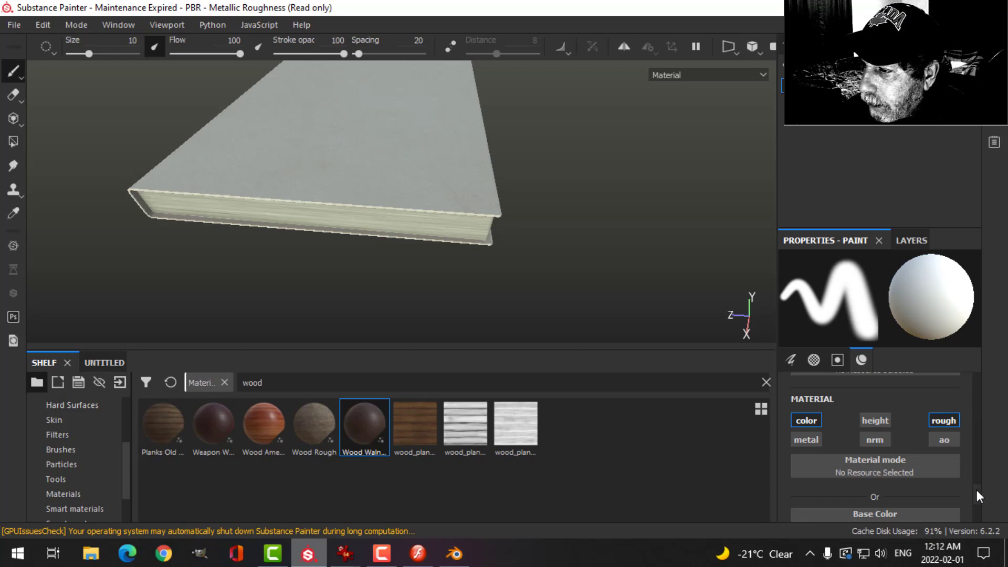
Set the paint base colour to dark red (RGB 0.156, 0.018, 0.018).
scroll(977, 491, down, 3)
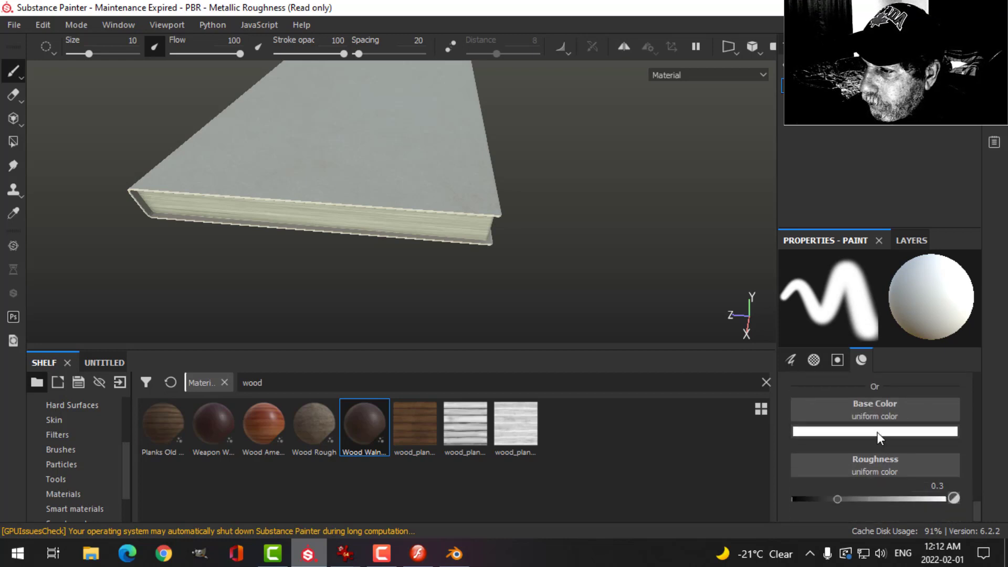
click(877, 432)
drag(867, 337, 867, 349)
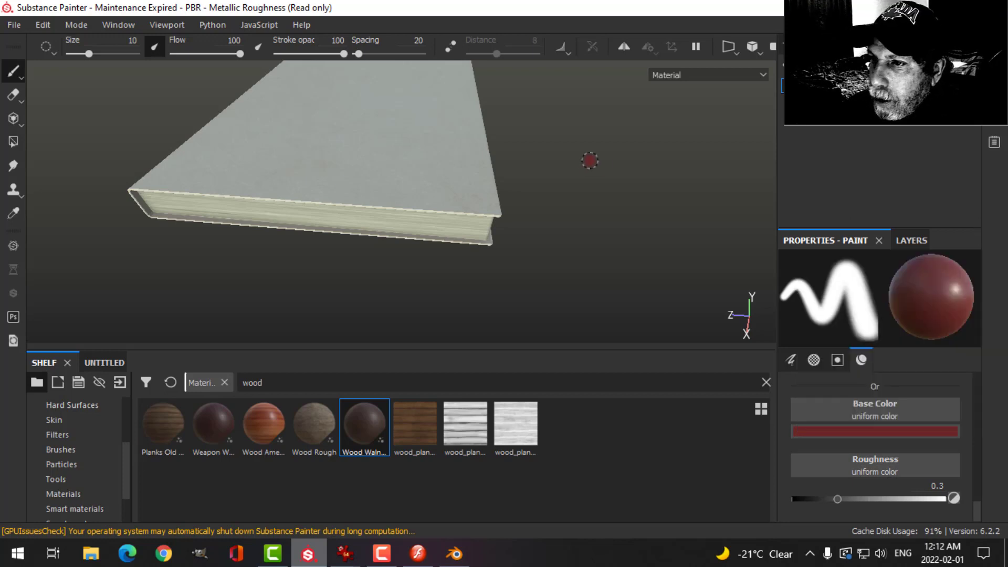
alt+drag(585, 160, 545, 219)
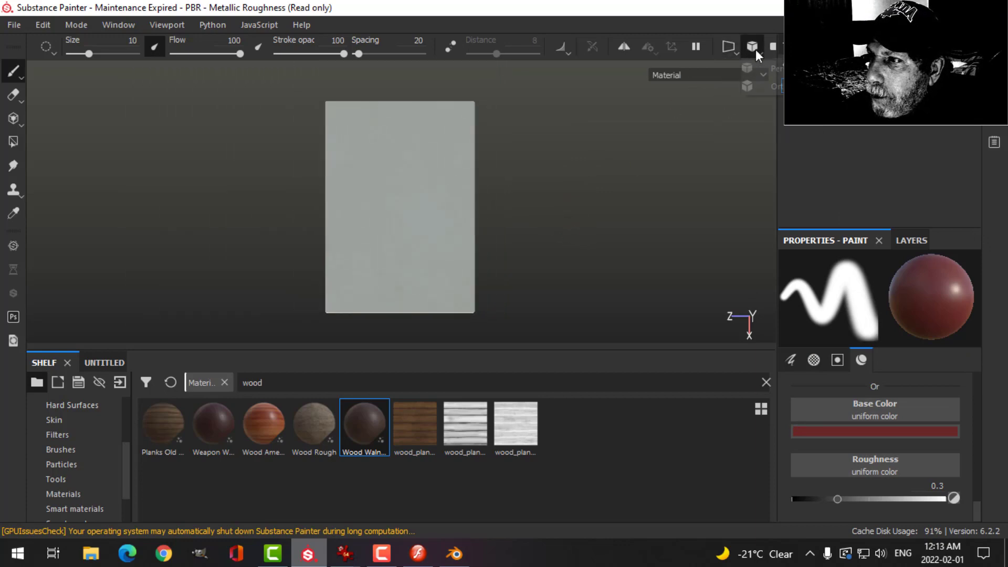
Switch the camera to orthographic projection to view the cover flat.
mouse_move(755, 50)
click(761, 86)
alt+drag(542, 219, 542, 223)
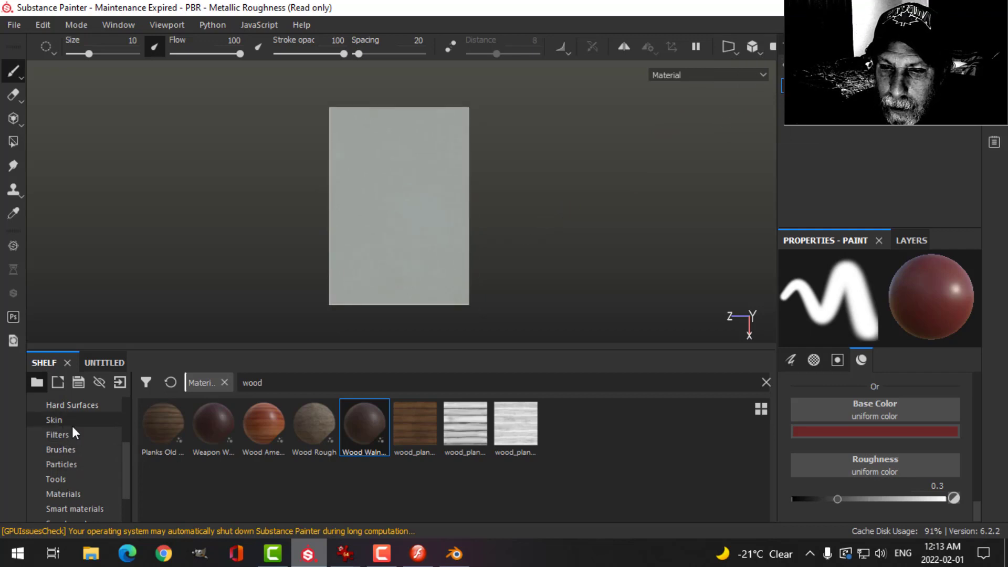
scroll(82, 433, up, 2)
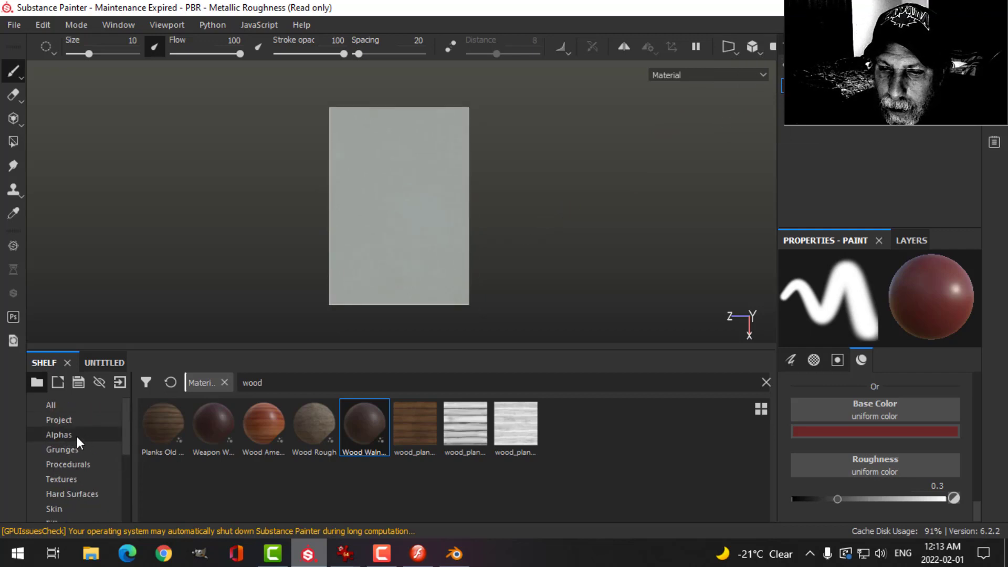
Give the brush the Square Rectangle alpha and size 24.43.
click(76, 436)
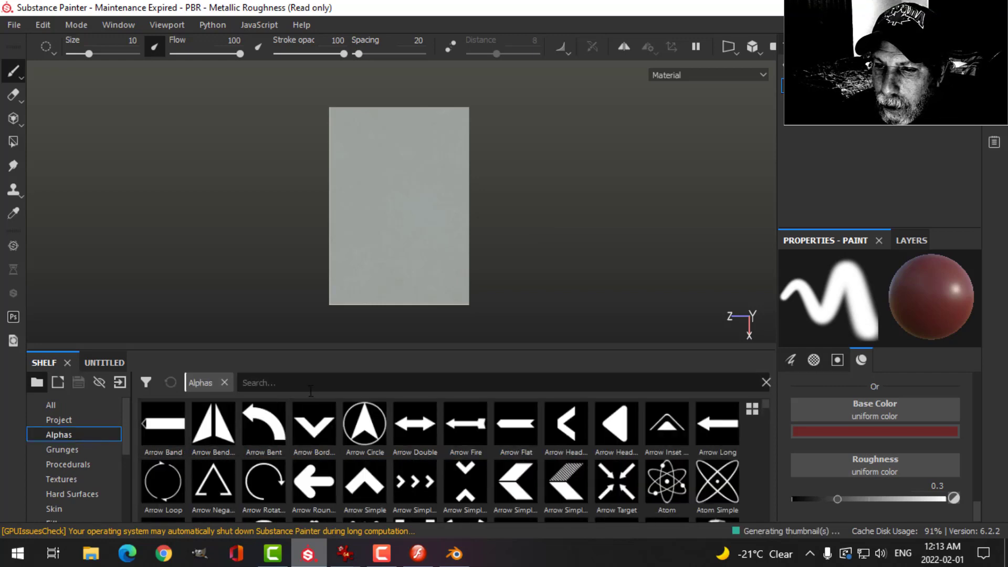
text(squ)
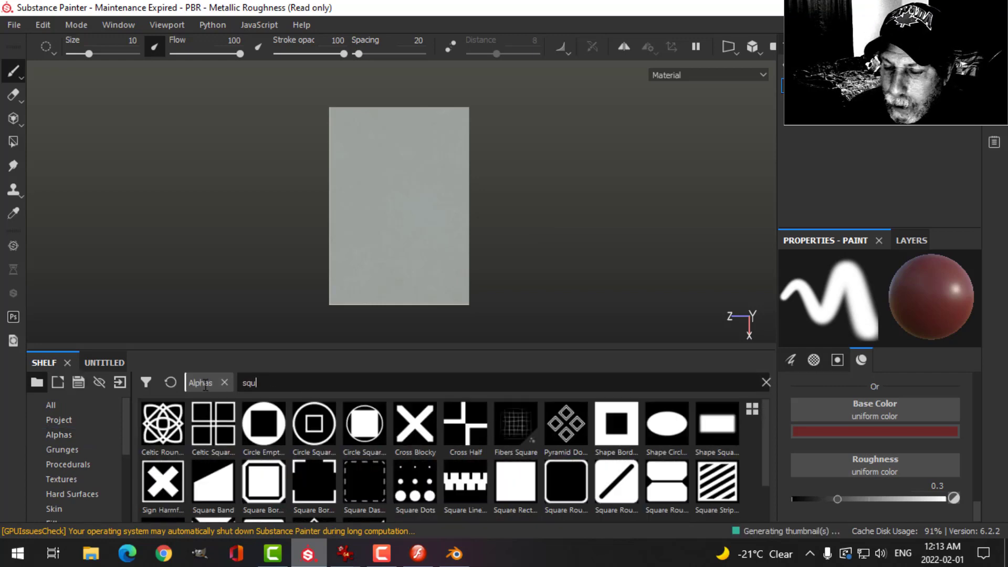
click(516, 480)
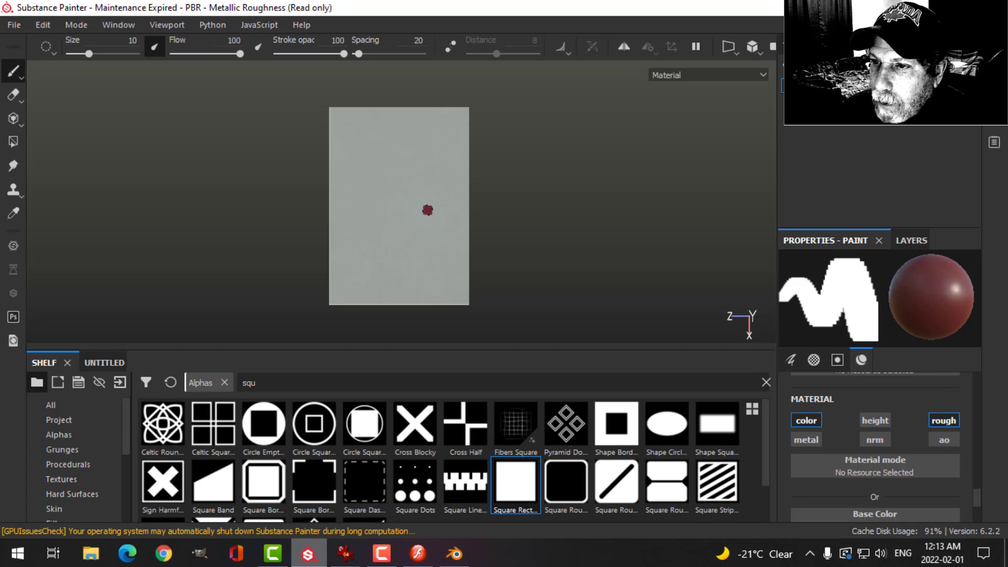
scroll(426, 213, up, 3)
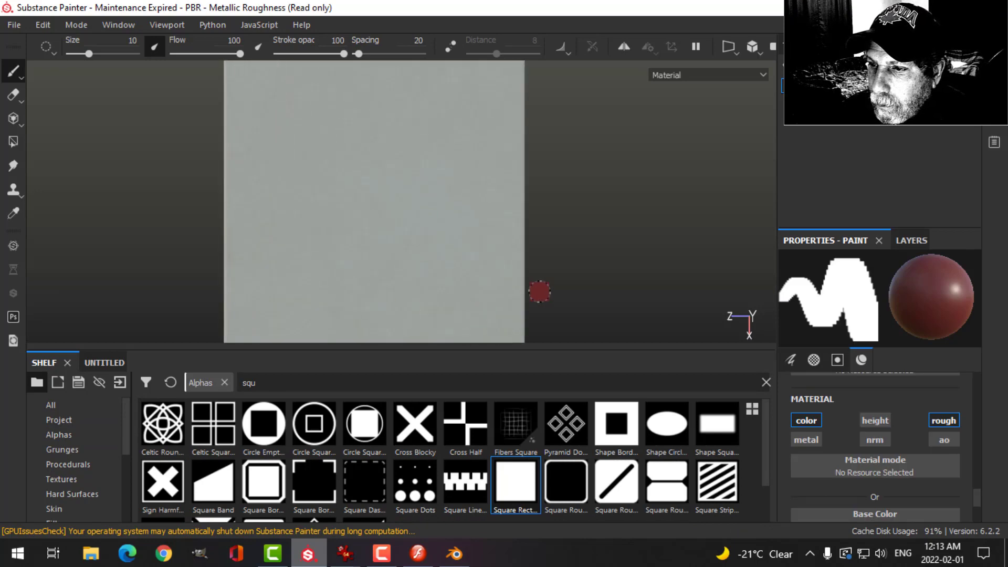
scroll(491, 295, up, 1)
scroll(493, 294, down, 2)
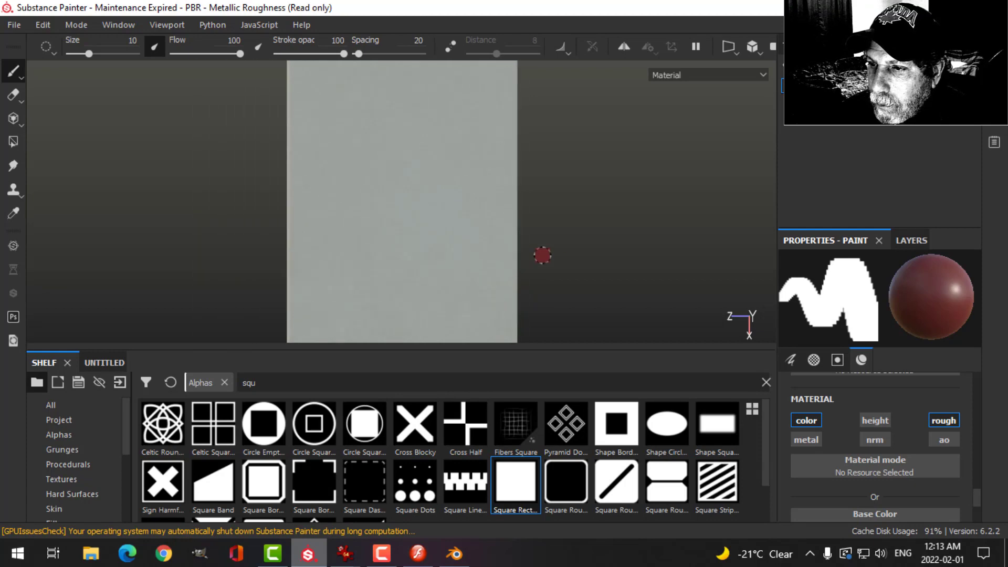
scroll(558, 244, down, 2)
middle_drag(553, 211, 535, 174)
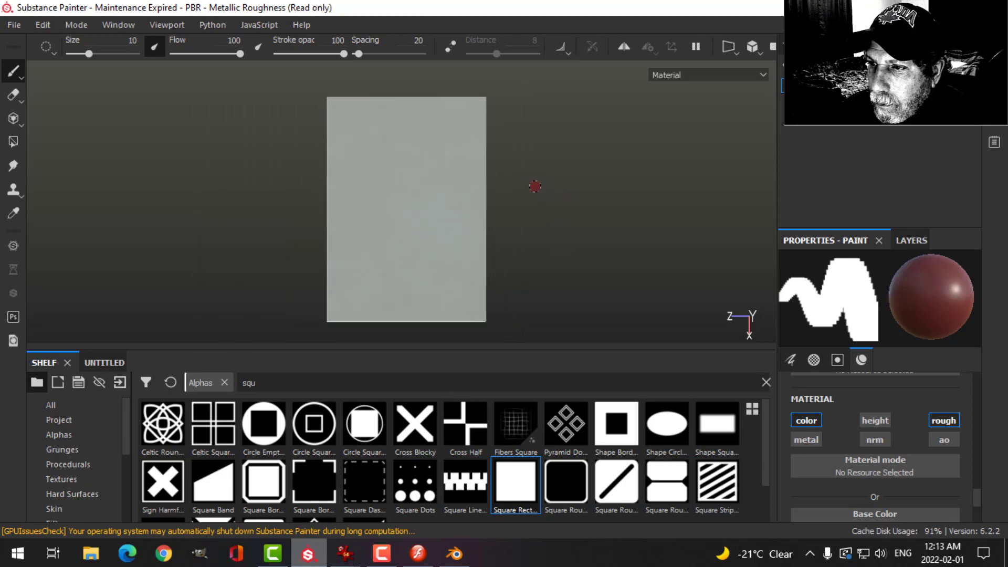
ctrl+right_drag(535, 187, 541, 187)
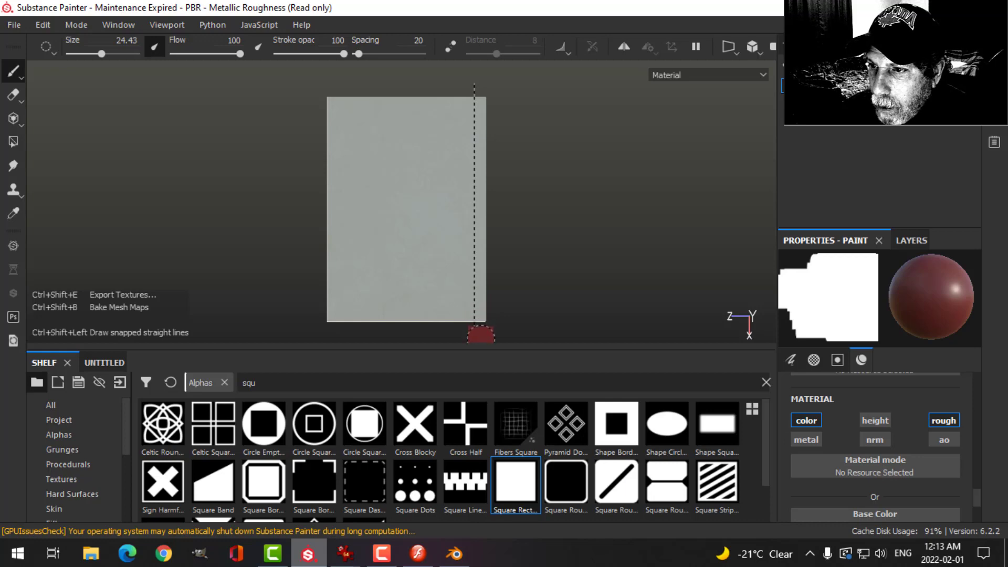
Try a red stripe along the cover's right edge, then undo it.
ctrl+shift+click(481, 334)
mouse_move(558, 285)
alt+mouse_down()
mouse_move(497, 187)
mouse_move(589, 261)
mouse_move(546, 279)
mouse_move(560, 284)
mouse_move(519, 243)
mouse_move(509, 192)
mouse_move(490, 187)
mouse_move(488, 260)
mouse_move(522, 267)
alt+mouse_up()
scroll(573, 270, up, 6)
key(ctrl+z)
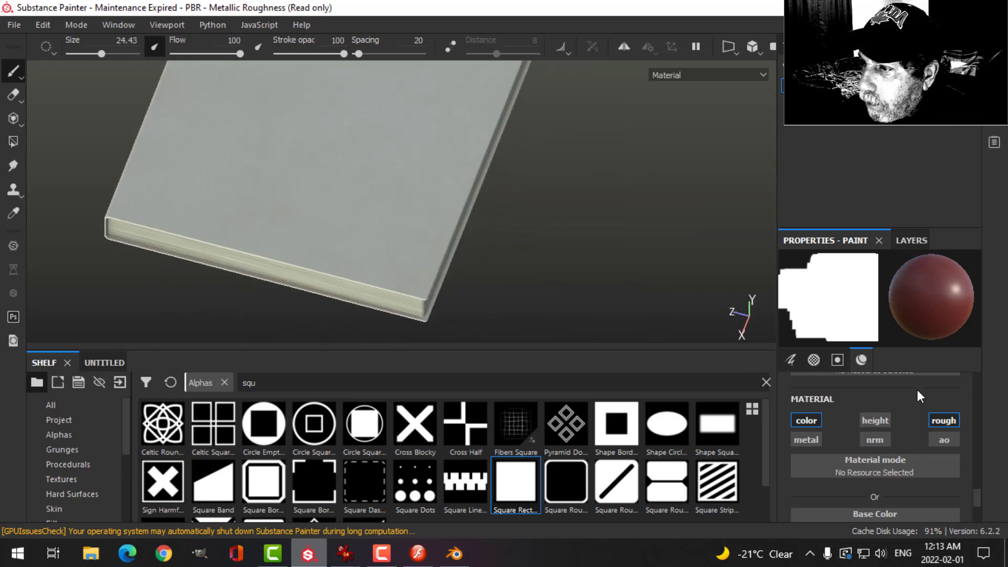
scroll(966, 490, down, 1)
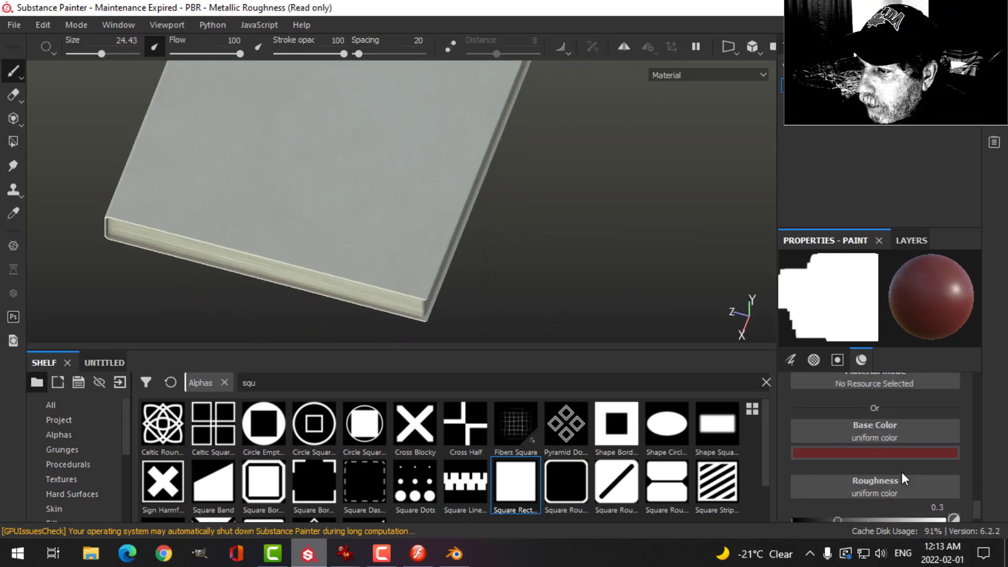
Brighten the paint red, frame the whole book face-on and enlarge the brush slightly.
click(880, 451)
drag(870, 371, 881, 358)
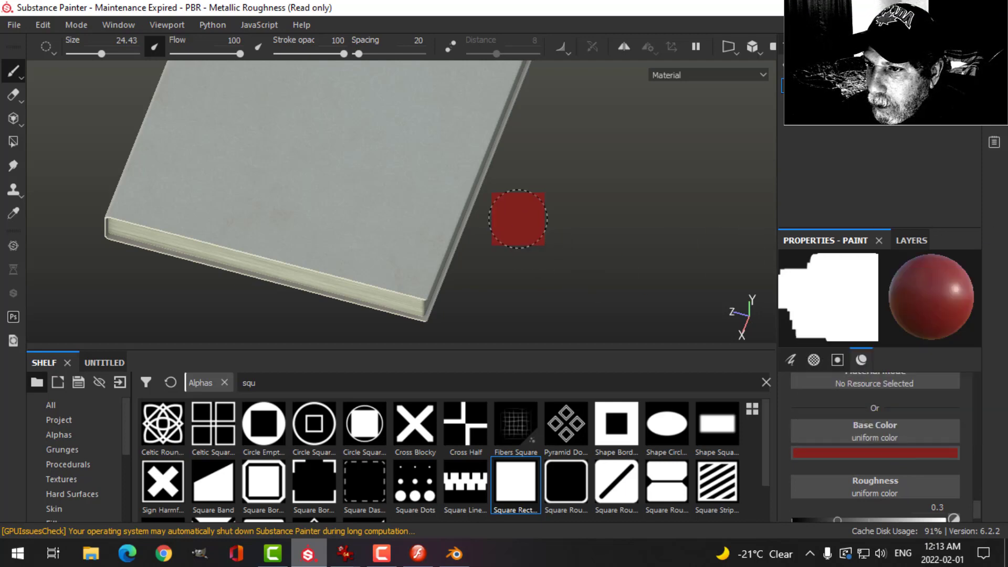
mouse_move(518, 218)
alt+shift+mouse_down()
mouse_move(549, 209)
mouse_move(513, 211)
alt+shift+mouse_up()
alt+right_drag(513, 209, 506, 189)
alt+middle_drag(506, 189, 499, 211)
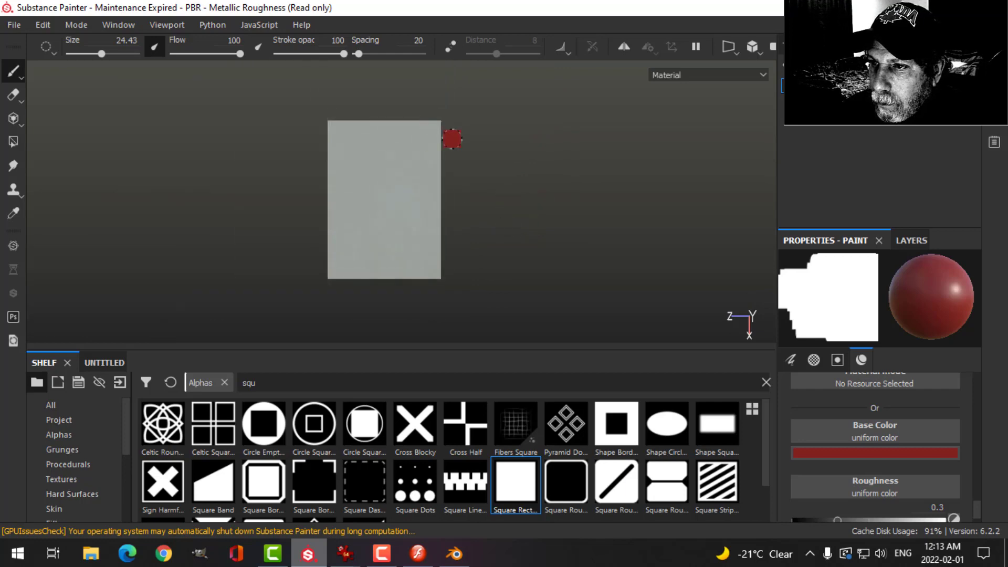
ctrl+right_drag(450, 142, 454, 142)
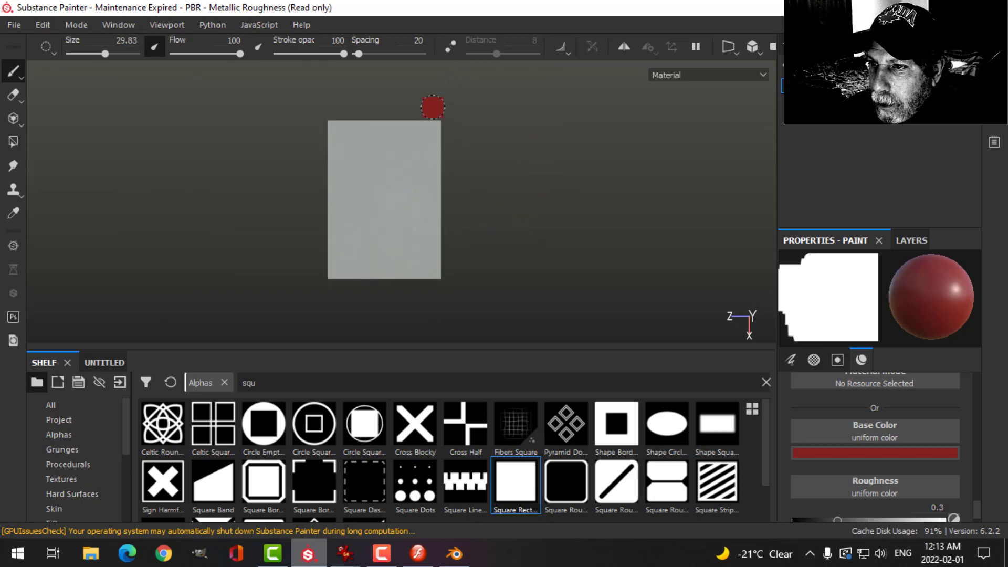
Paint a straight red stripe down the cover's right edge and name the layer 'Red strip'.
click(432, 105)
shift+click(426, 303)
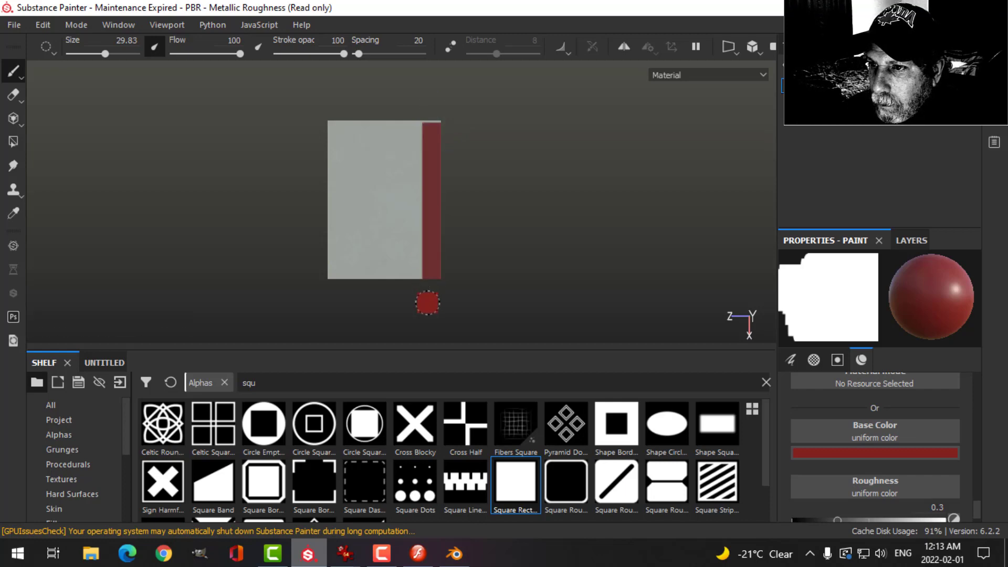
key(ctrl+z)
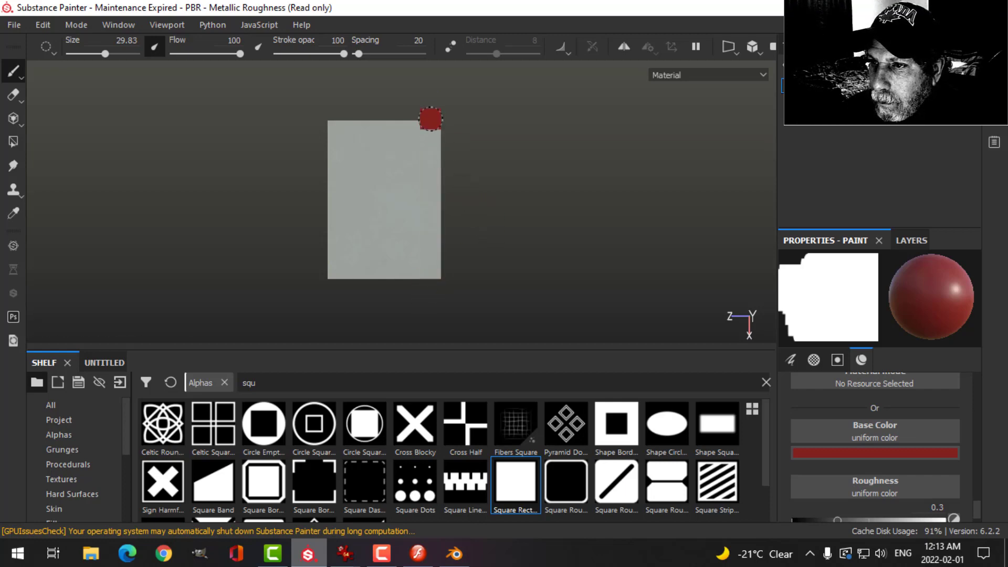
click(433, 109)
shift+click(440, 310)
mouse_move(529, 260)
alt+mouse_down()
mouse_move(443, 196)
mouse_move(504, 229)
mouse_move(513, 266)
mouse_move(535, 276)
mouse_move(496, 165)
mouse_move(513, 137)
mouse_move(543, 212)
mouse_move(471, 206)
mouse_move(472, 228)
mouse_move(490, 206)
mouse_move(518, 243)
alt+mouse_up()
scroll(499, 241, up, 3)
scroll(542, 212, up, 3)
click(924, 241)
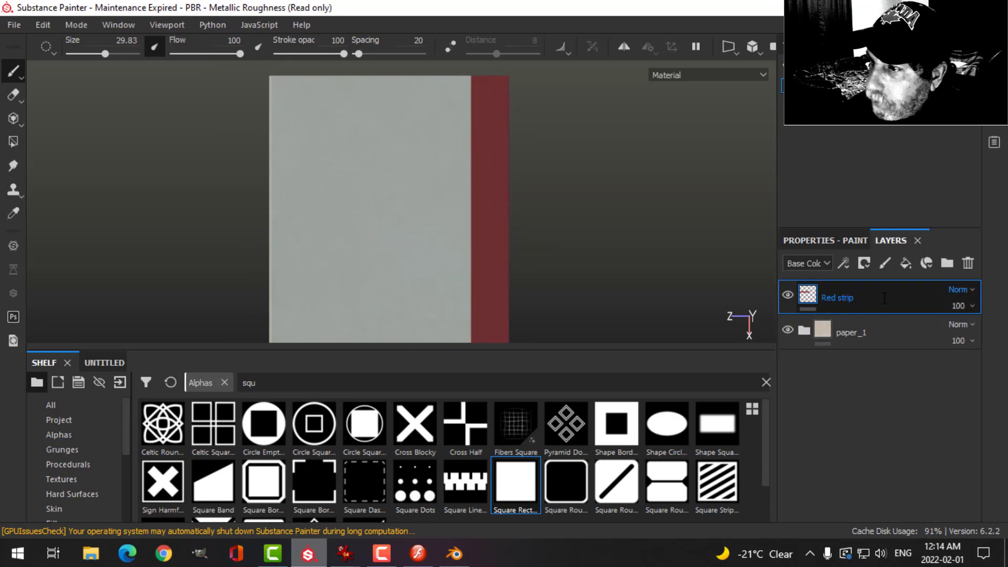
key(Return)
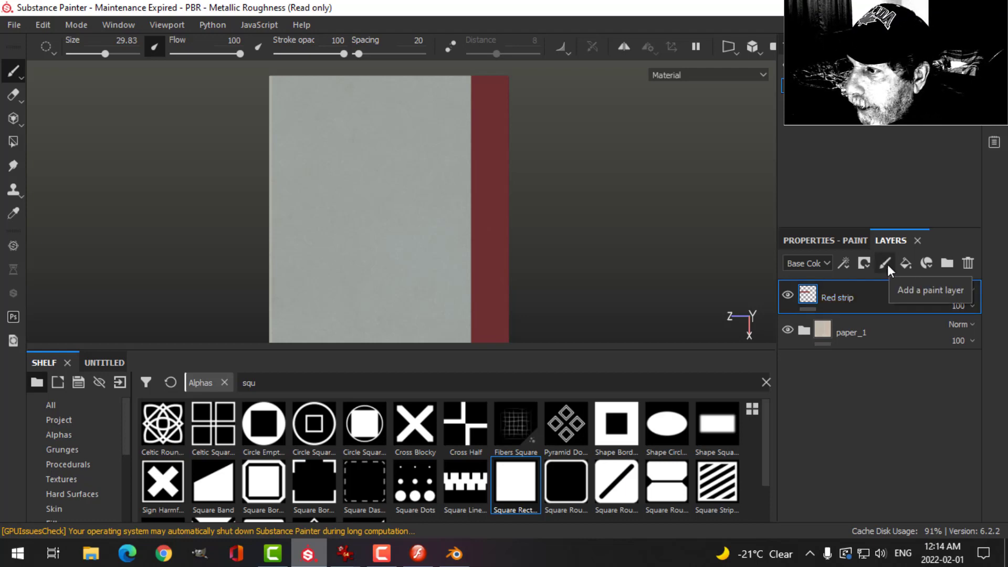
Add a new paint layer with the height channel enabled and roughness disabled.
click(886, 264)
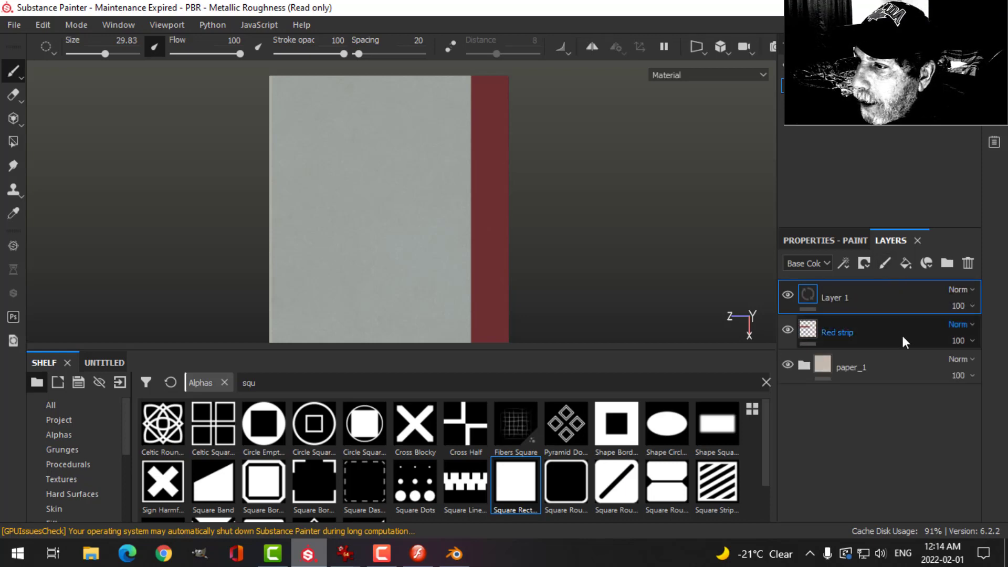
click(817, 238)
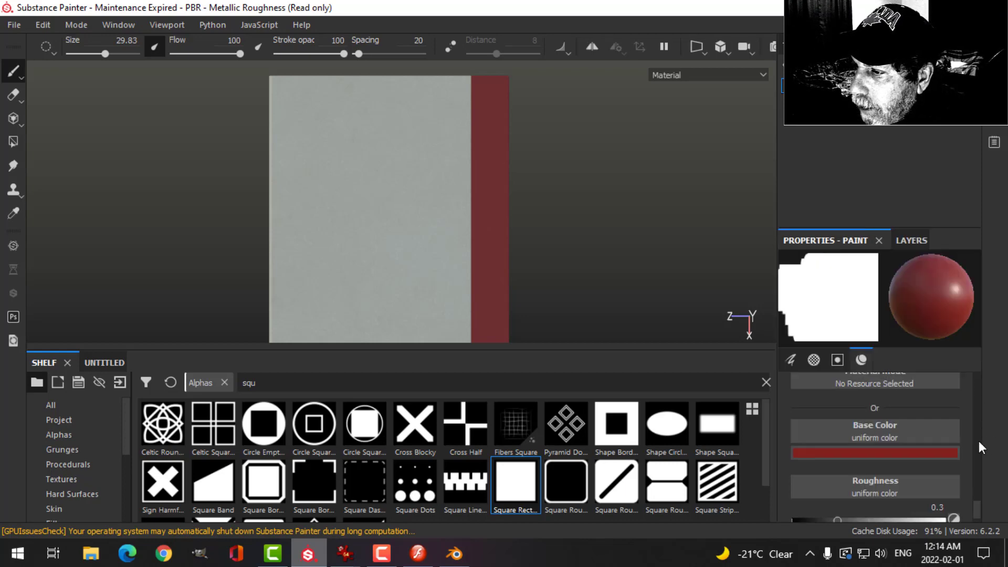
scroll(976, 440, up, 3)
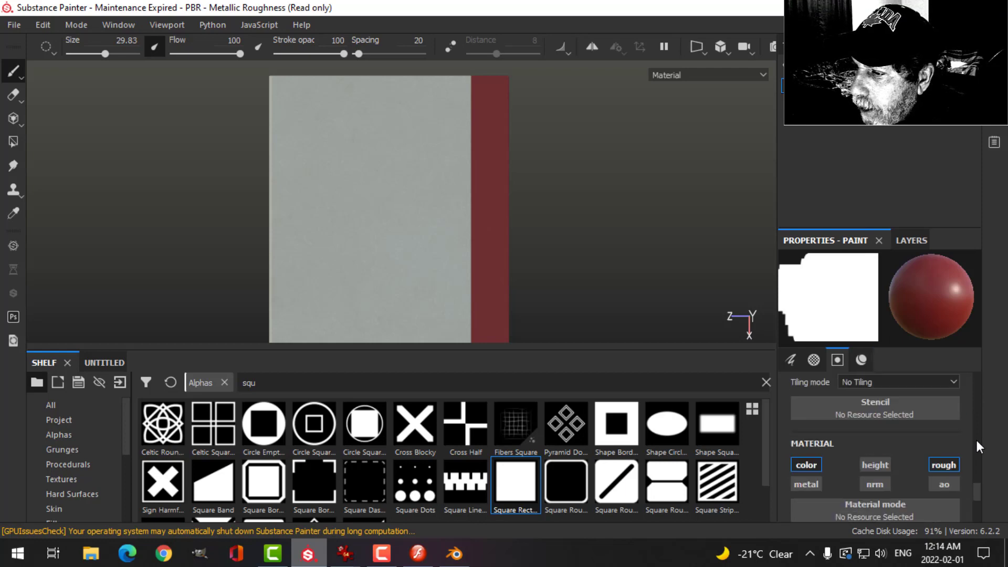
scroll(976, 440, down, 1)
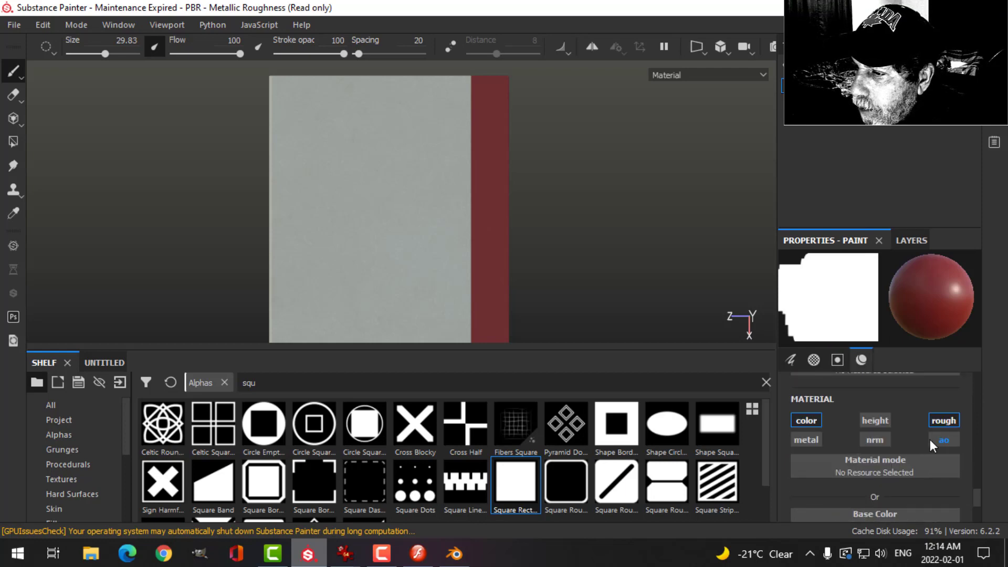
click(881, 423)
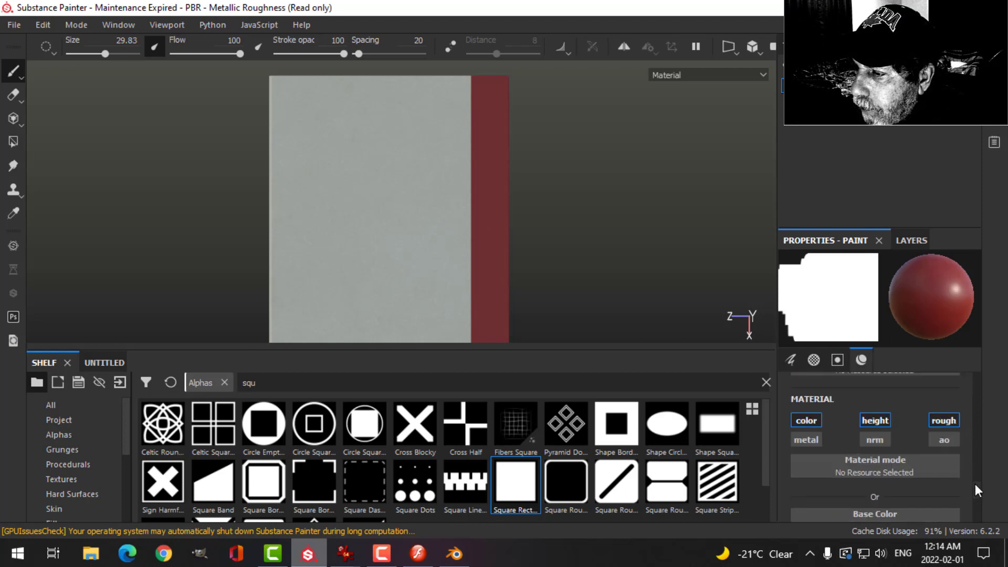
scroll(977, 488, down, 4)
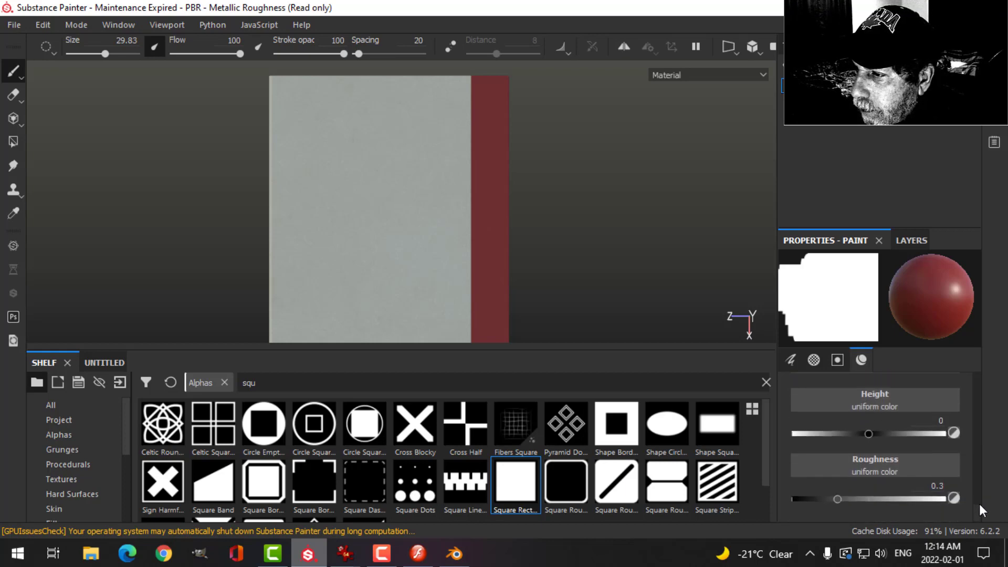
scroll(976, 496, up, 2)
scroll(979, 493, up, 3)
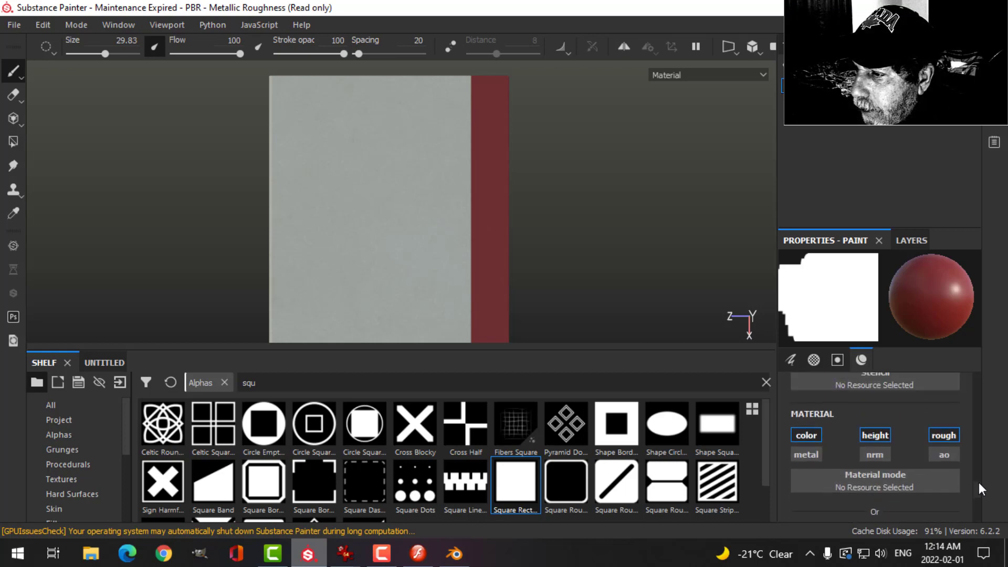
click(954, 447)
scroll(980, 499, down, 3)
Set the paint colour to near-black and the height to -0.0628.
click(883, 433)
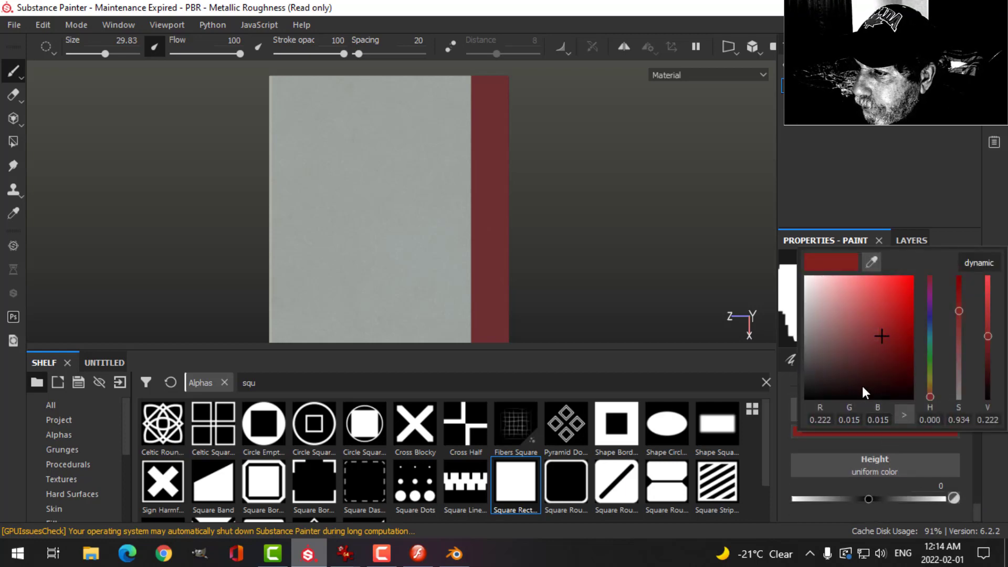
drag(840, 382, 817, 393)
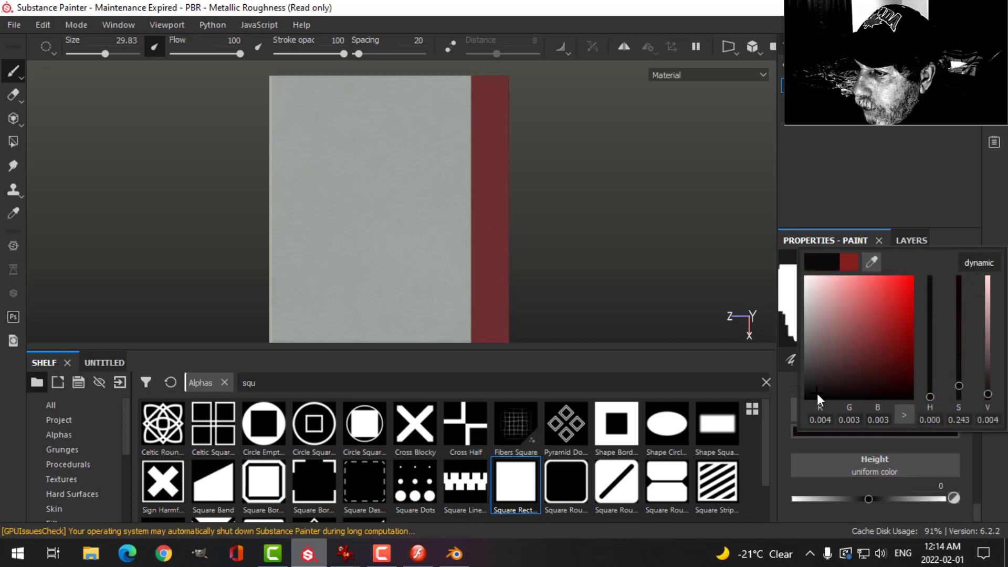
click(992, 216)
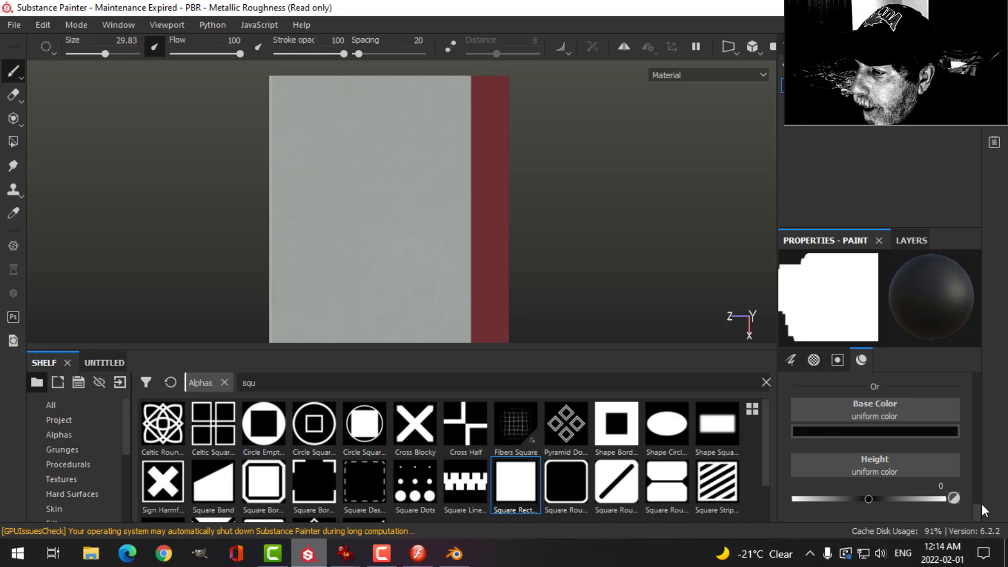
drag(871, 500, 864, 503)
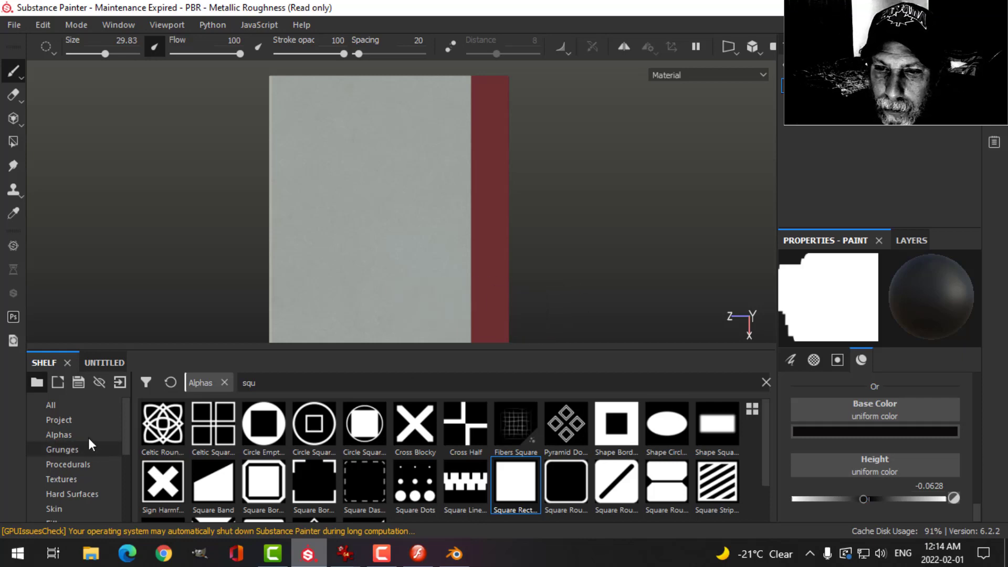
Pick the Font Typewriter alpha from a 'font' search and set its text to GERHEIM.
click(71, 432)
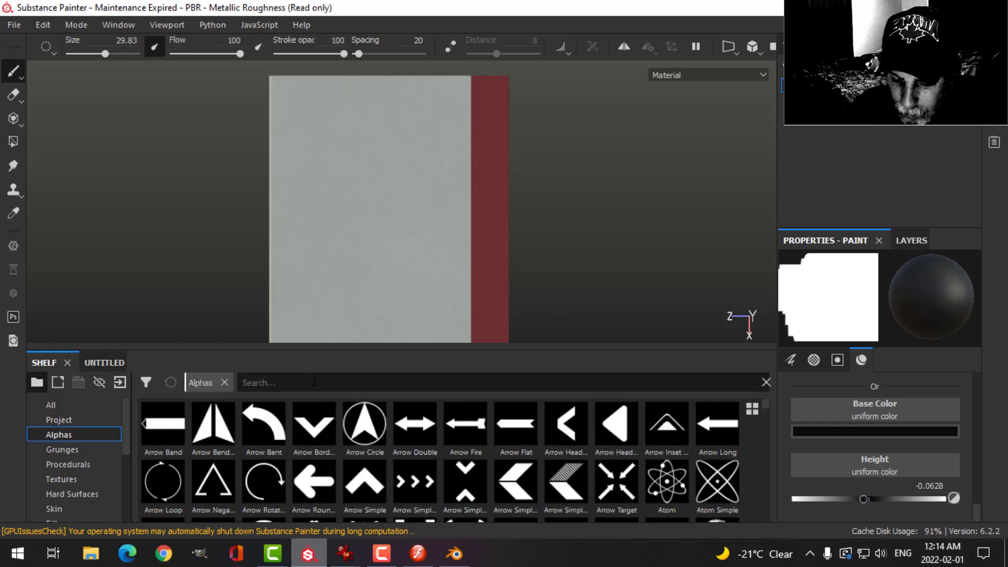
click(313, 382)
text(font)
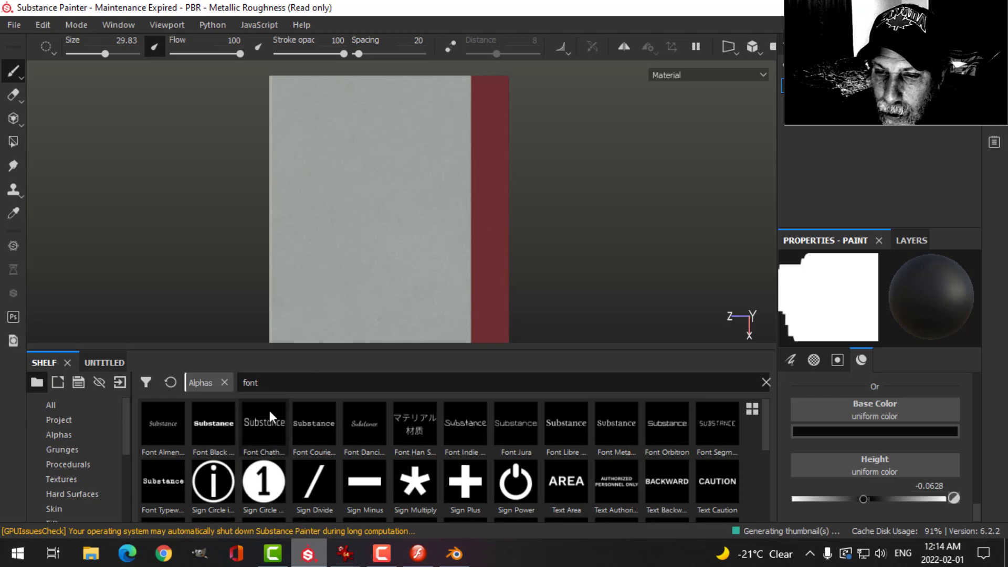
click(163, 487)
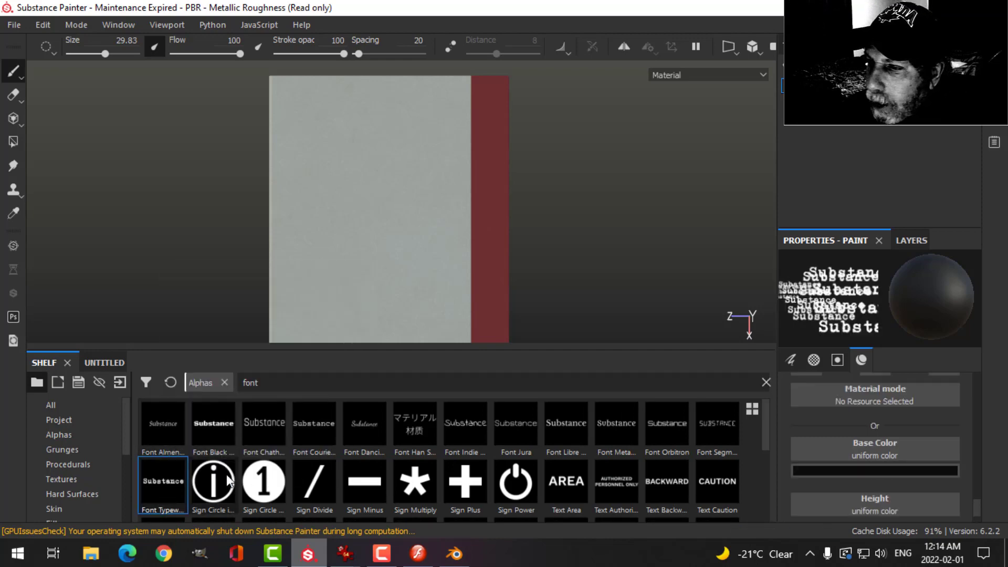
scroll(978, 503, down, 2)
drag(977, 503, 977, 455)
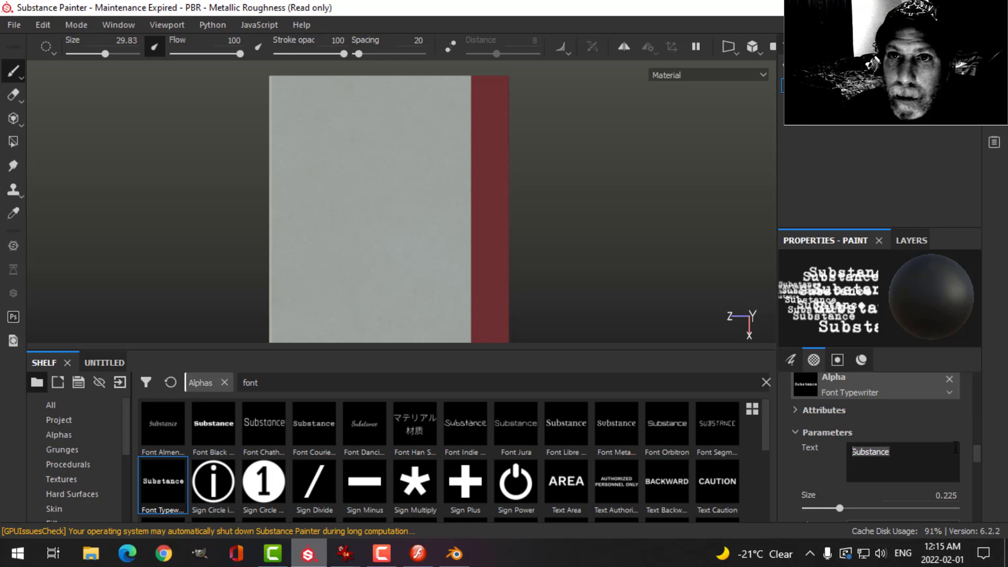
key(Caps_Lock)
text(GERH)
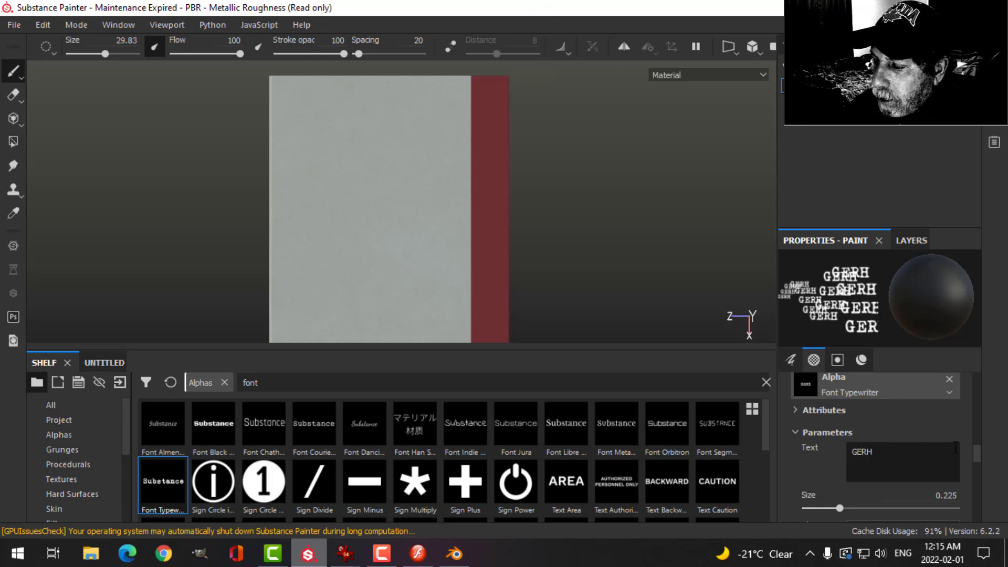
text(EIM)
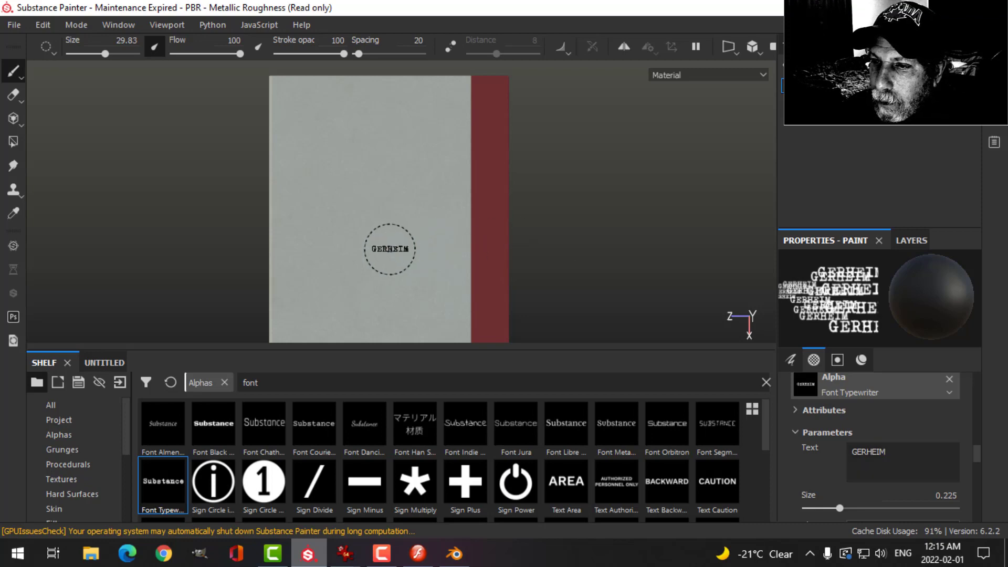
Shrink the GERHEIM text slightly and stamp it near the cover's bottom.
drag(839, 509, 832, 510)
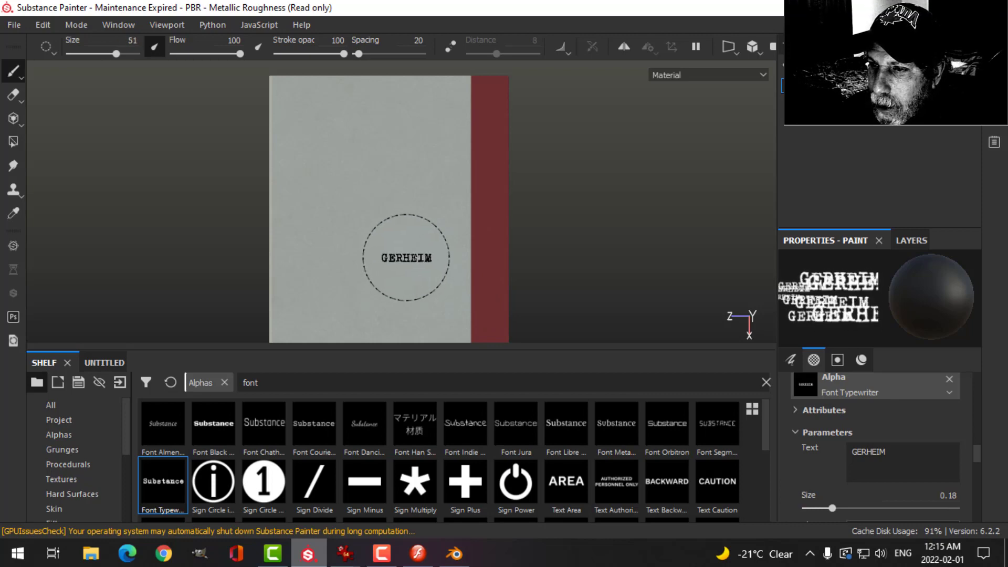
alt+drag(531, 301, 543, 248)
mouse_move(543, 248)
alt+middle_down()
mouse_move(572, 261)
mouse_move(610, 130)
alt+middle_up()
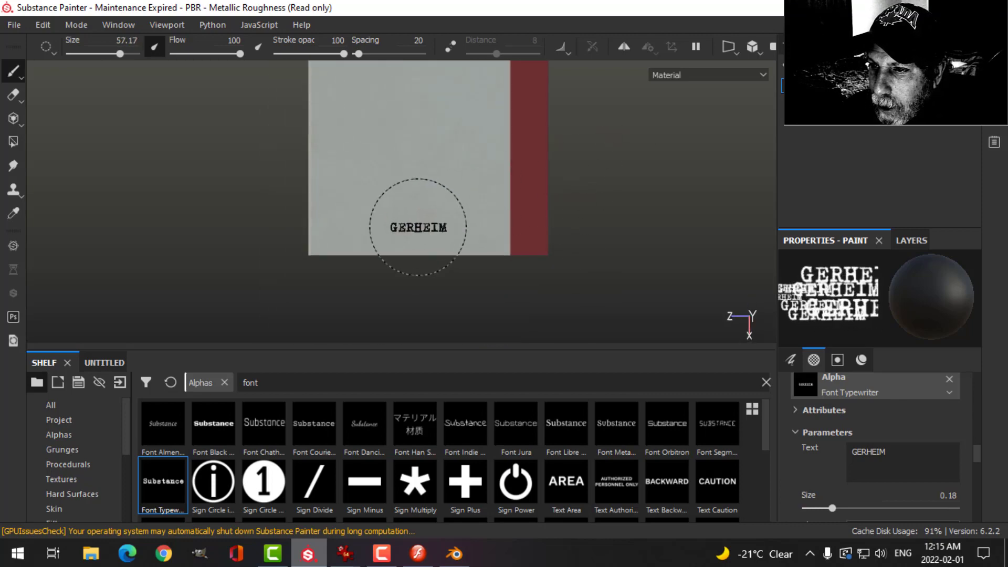
ctrl+right_drag(421, 230, 418, 227)
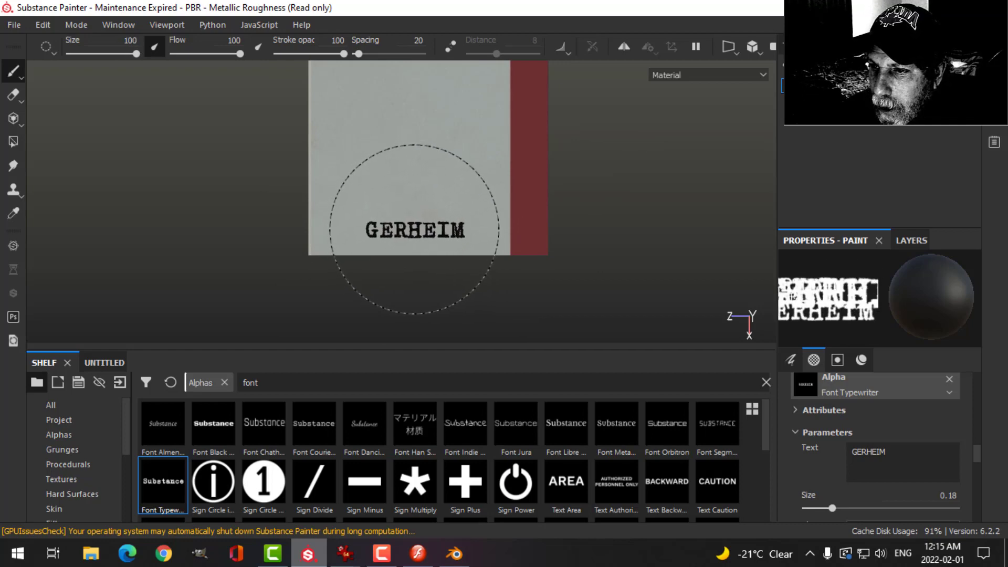
mouse_move(562, 224)
alt+mouse_down()
mouse_move(576, 207)
mouse_move(487, 245)
mouse_move(439, 252)
mouse_move(463, 212)
mouse_move(456, 259)
alt+mouse_up()
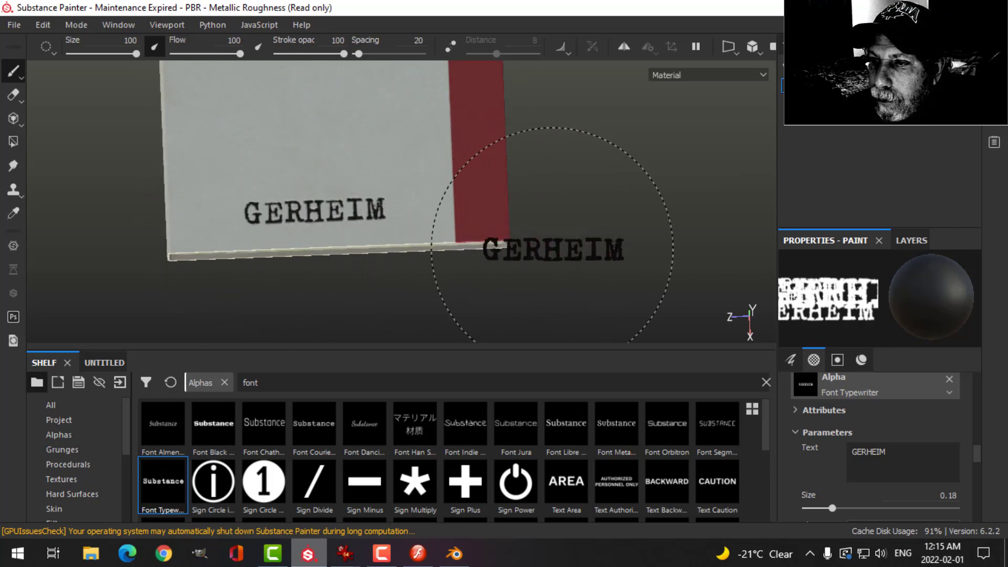
mouse_move(507, 247)
alt+mouse_down()
mouse_move(557, 205)
mouse_move(557, 228)
alt+mouse_up()
scroll(530, 234, down, 5)
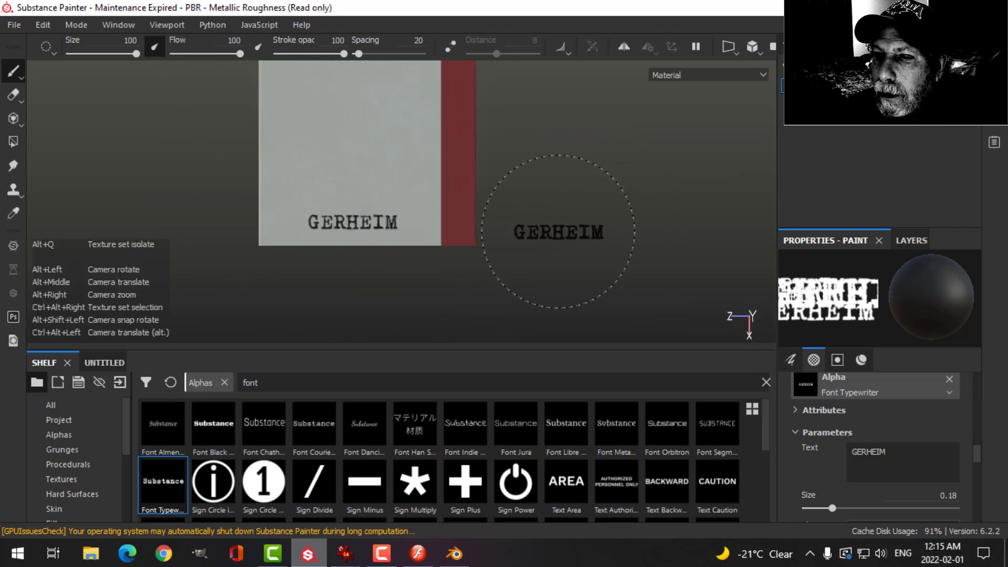
alt+middle_drag(528, 198, 513, 217)
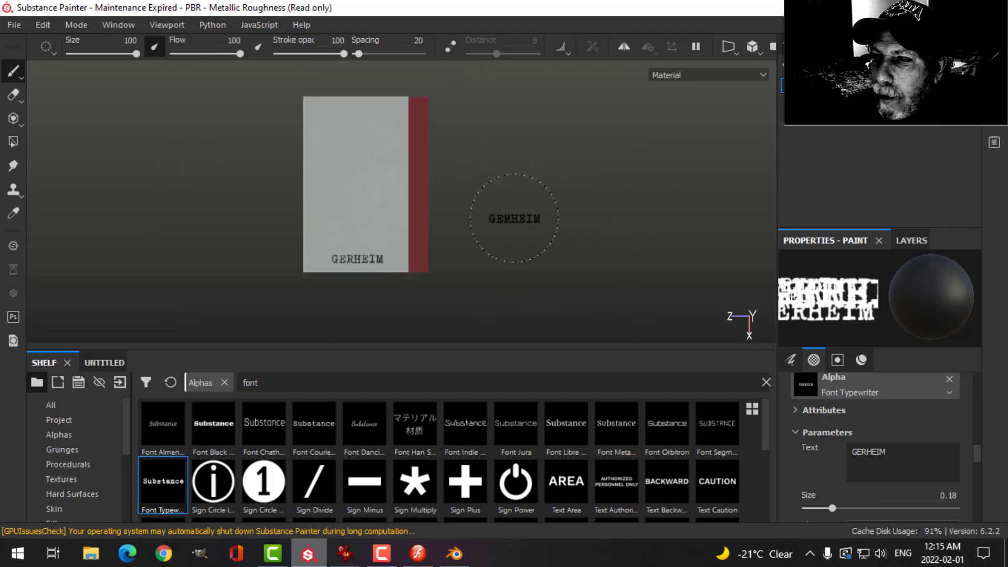
Rename Layer 1 to GERHEIM in the layer stack.
click(919, 241)
double_click(842, 297)
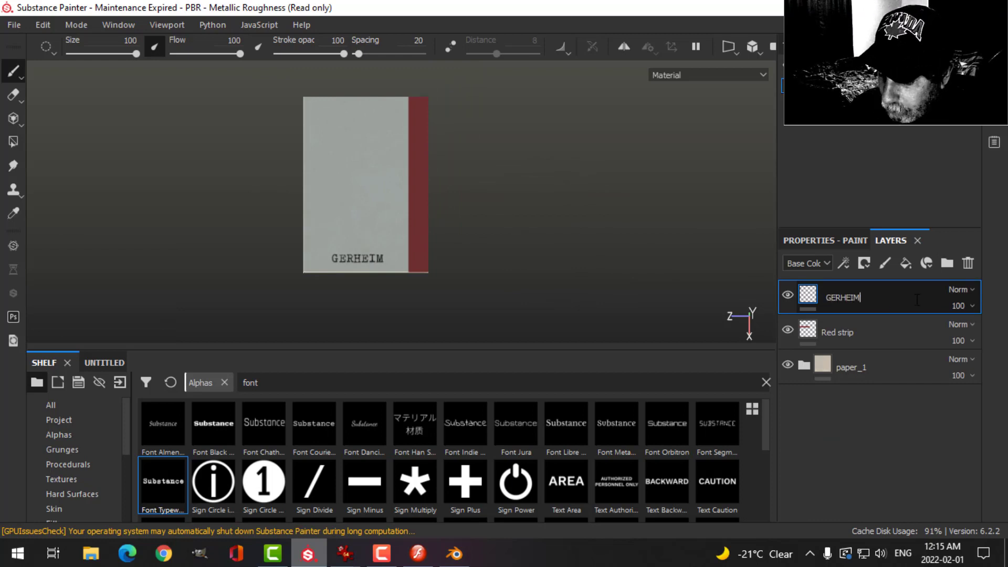
key(Return)
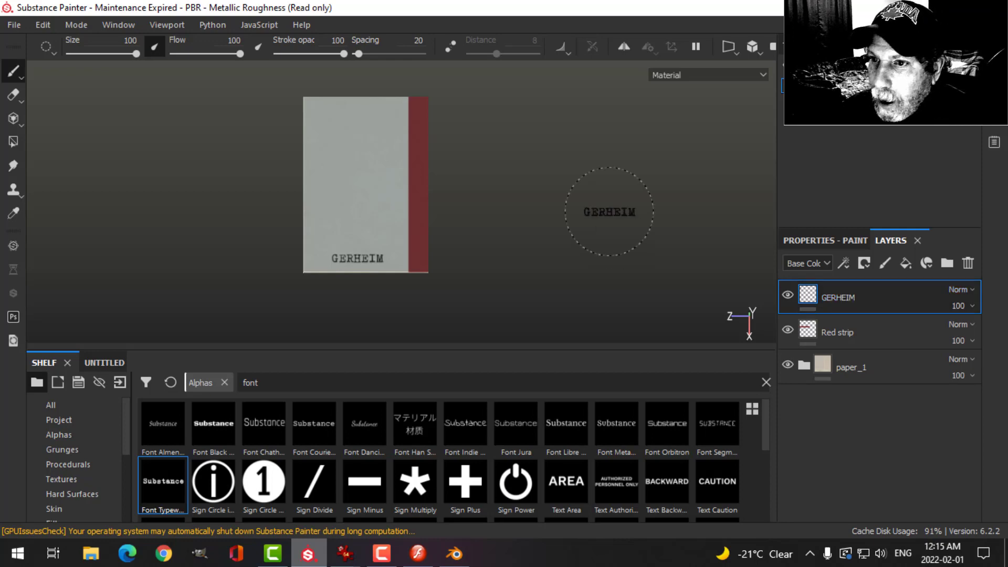
Save the project as Book1 with Save As.
click(13, 24)
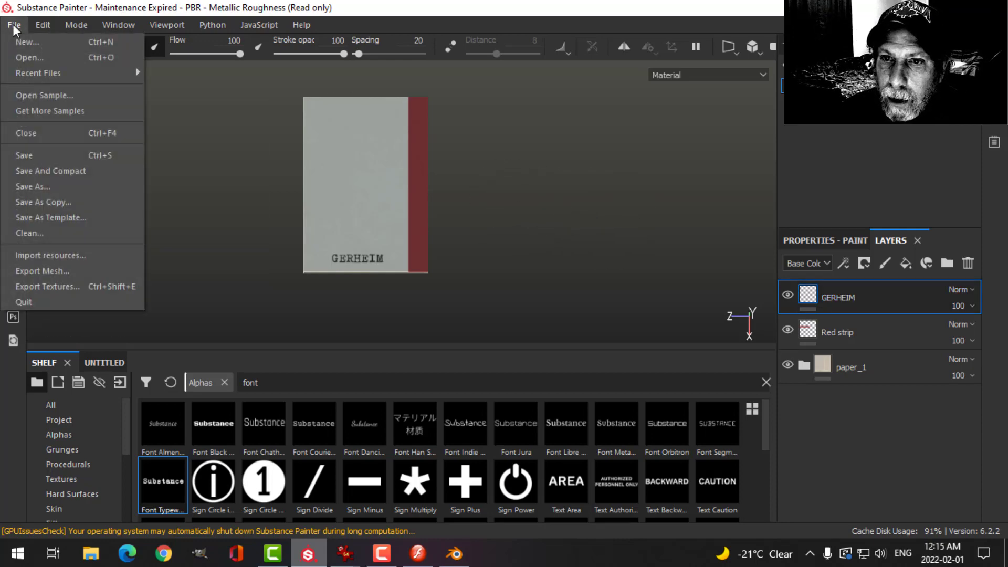
click(44, 188)
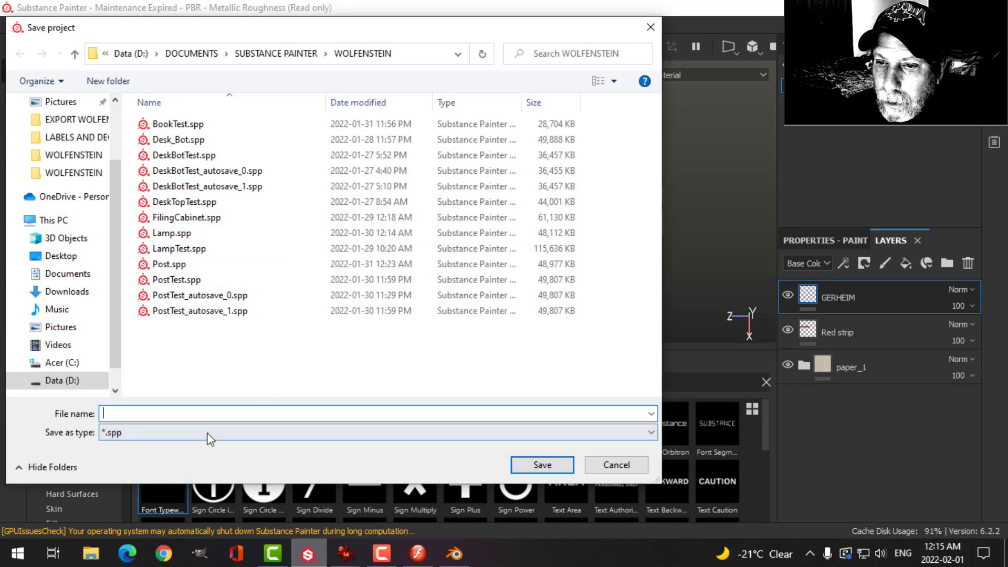
text(b)
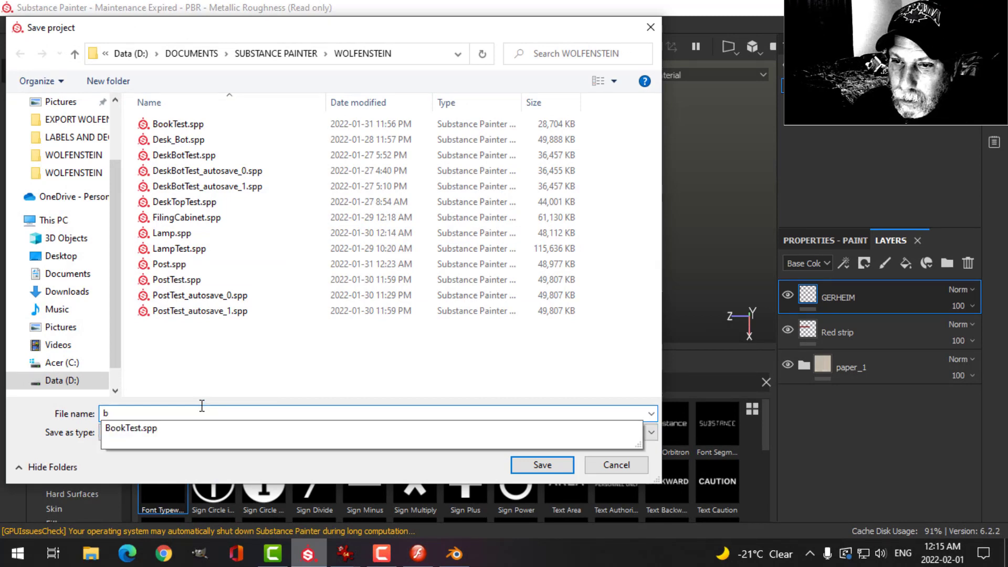
key(BackSpace)
text(Book1)
key(Return)
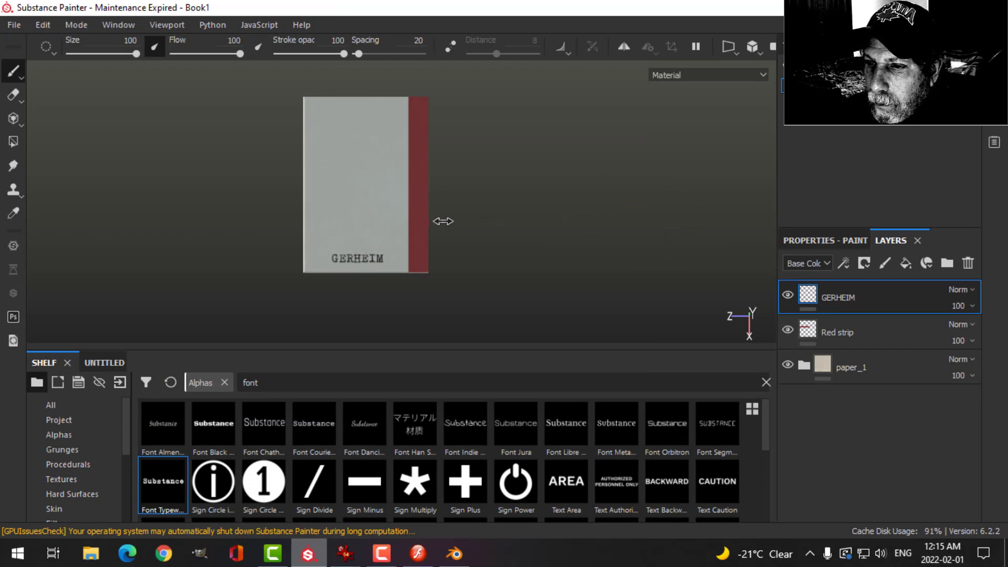
Add a new empty paint layer, Layer 1, above GERHEIM.
mouse_move(512, 234)
alt+mouse_down()
mouse_move(517, 218)
mouse_move(509, 232)
alt+mouse_up()
alt+middle_drag(509, 232, 540, 238)
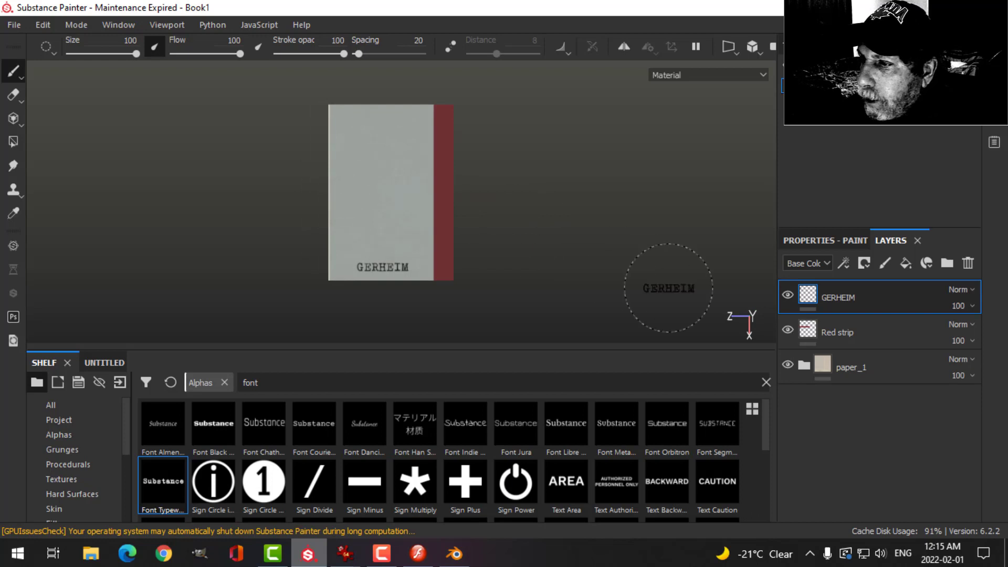
click(885, 263)
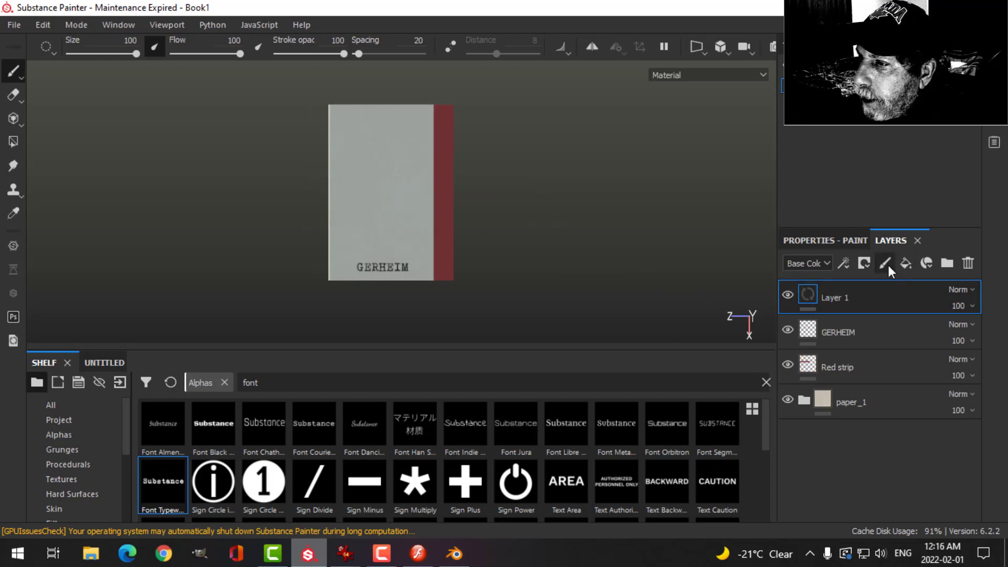
Clear the alpha slot in the new layer's paint brush properties.
click(814, 240)
mouse_move(980, 450)
mouse_down()
mouse_move(978, 376)
mouse_move(984, 469)
mouse_move(987, 440)
mouse_move(974, 487)
mouse_up()
click(960, 483)
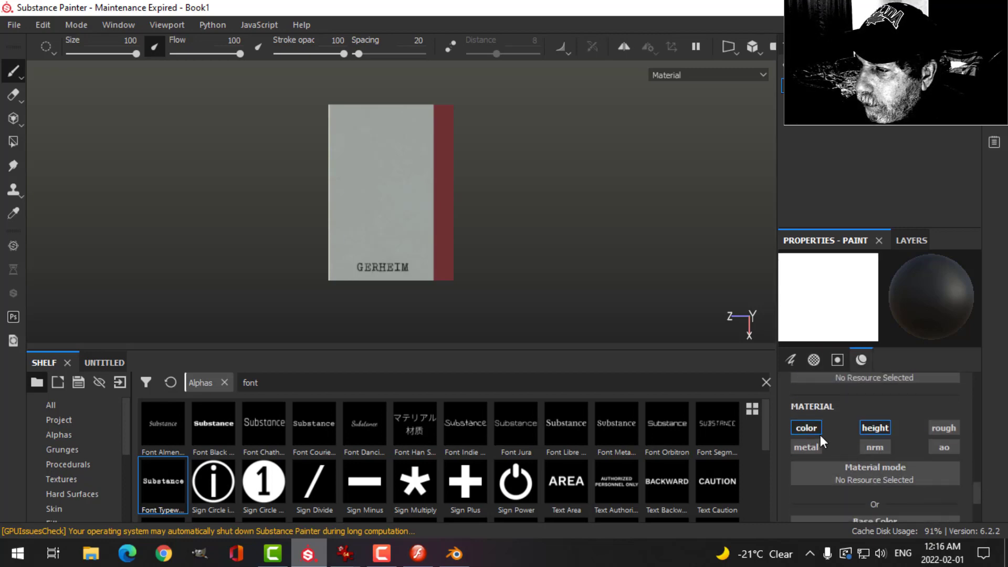
click(418, 553)
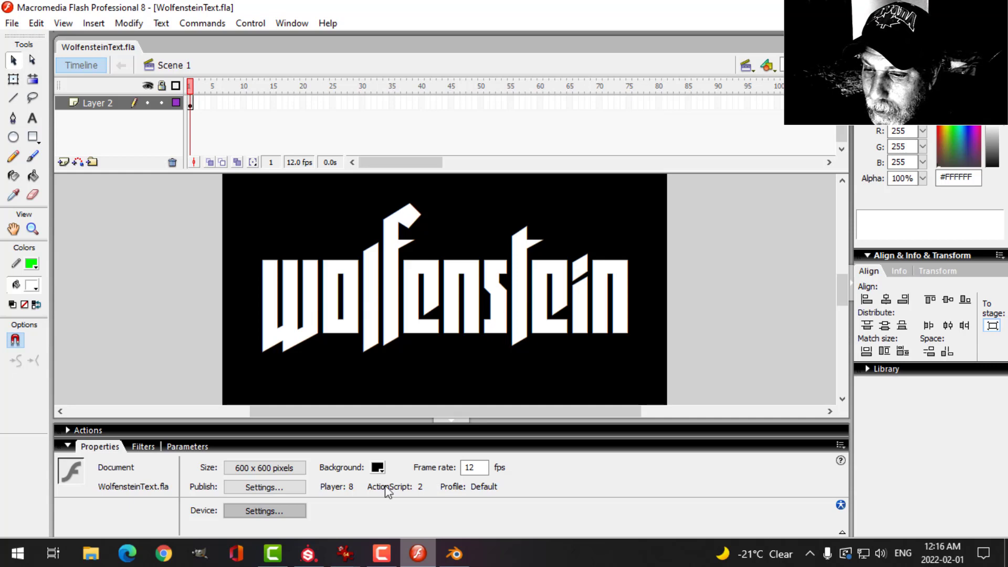
click(311, 554)
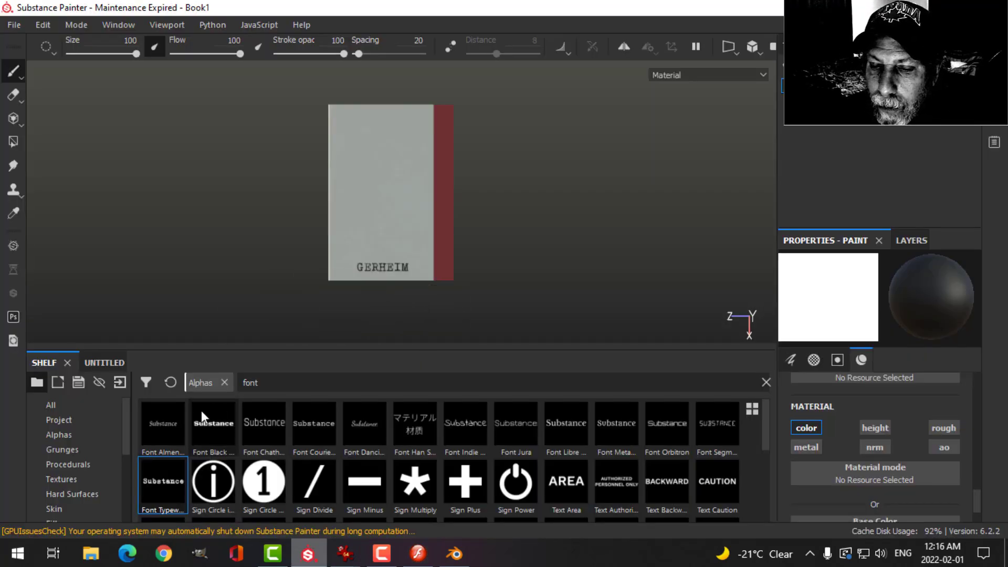
Add WolfensteinText.png from D:\DOCUMENTS\BLENDER\TEXTURES\LABELS AND DECALS as a resource to import.
click(121, 382)
click(577, 75)
click(320, 437)
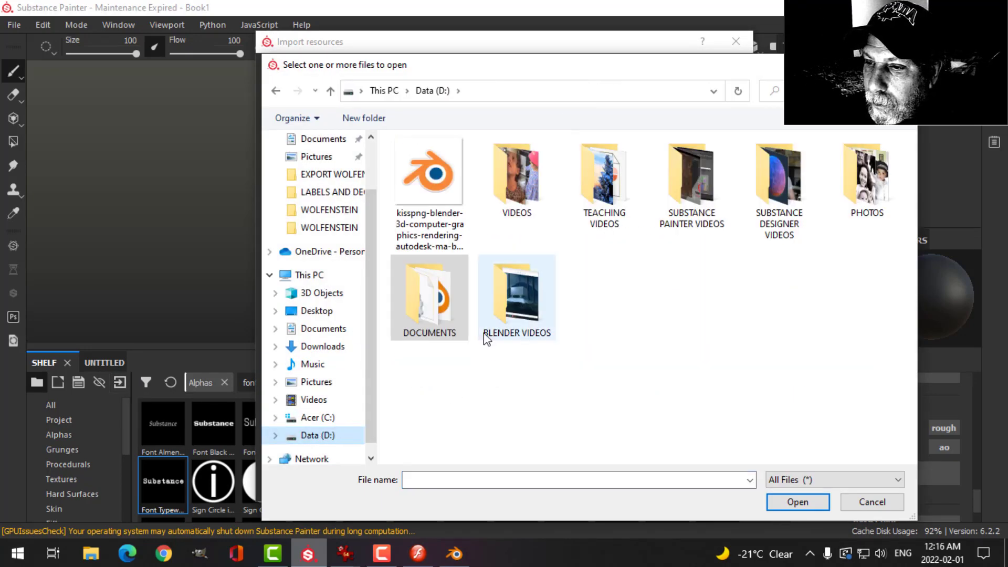
double_click(428, 321)
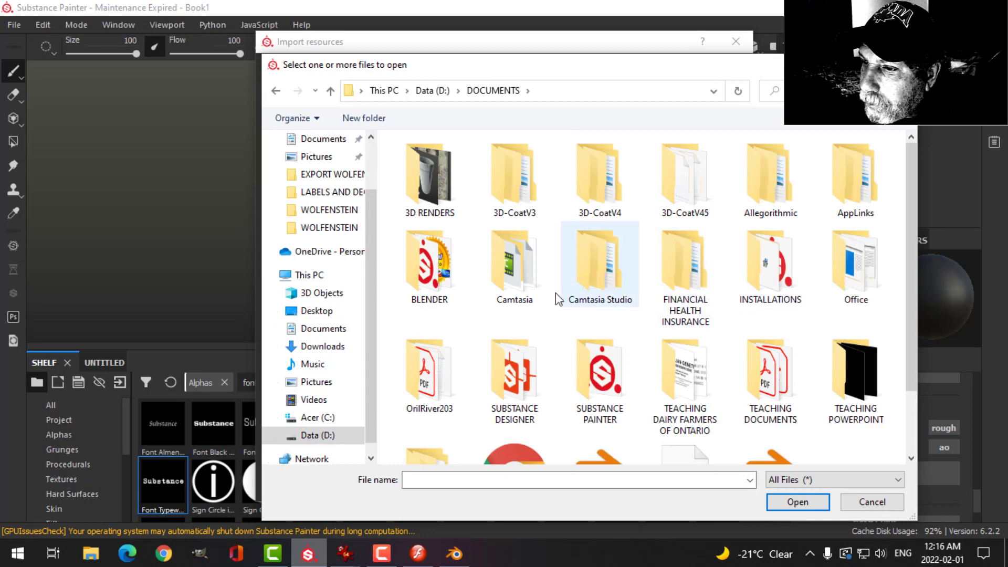
double_click(427, 252)
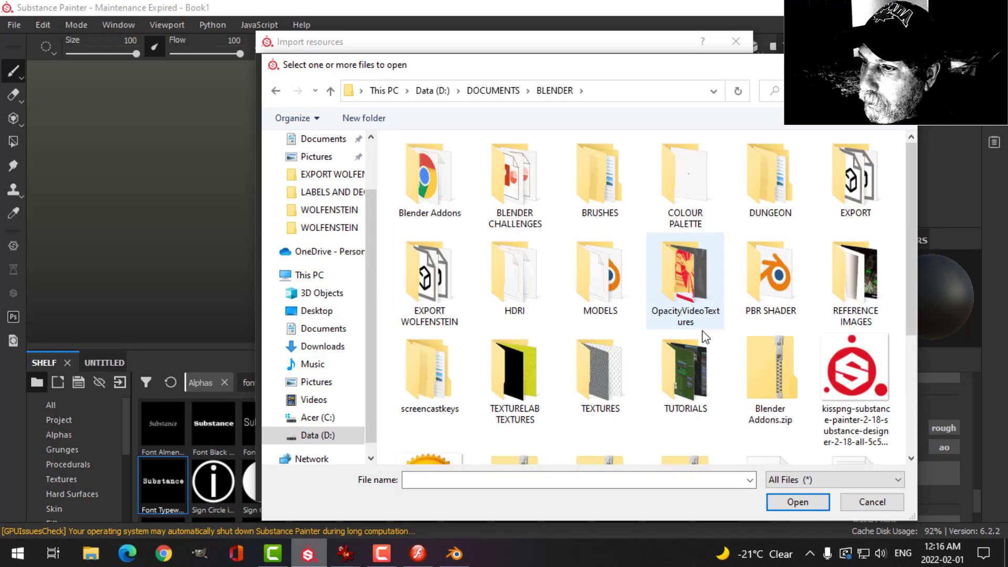
double_click(595, 383)
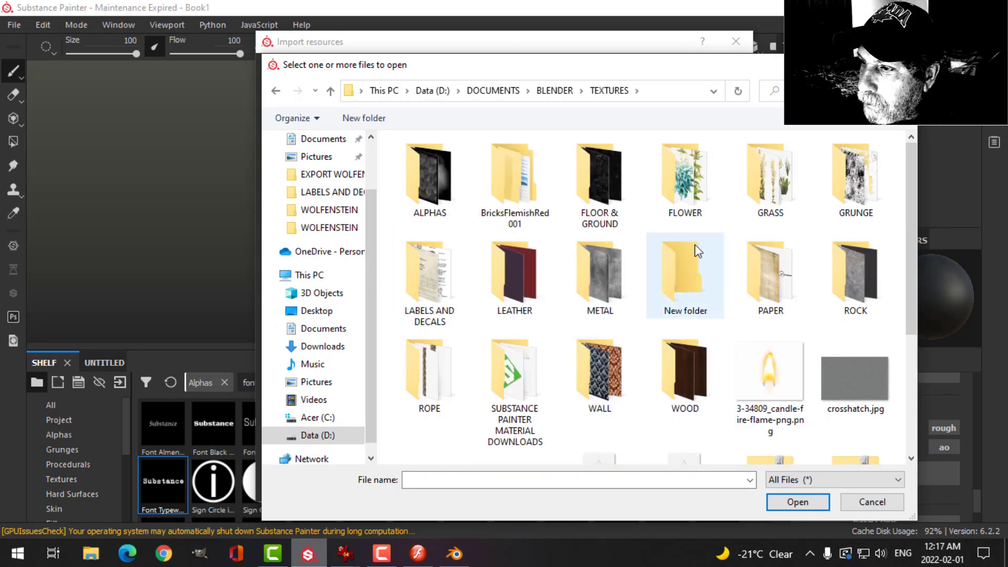
double_click(422, 282)
drag(912, 159, 901, 430)
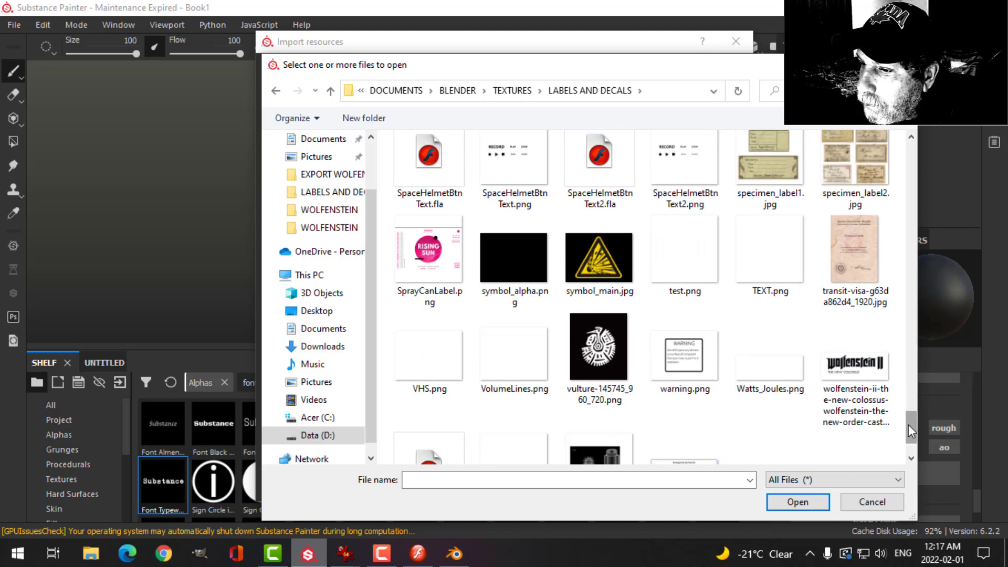
drag(908, 426, 908, 438)
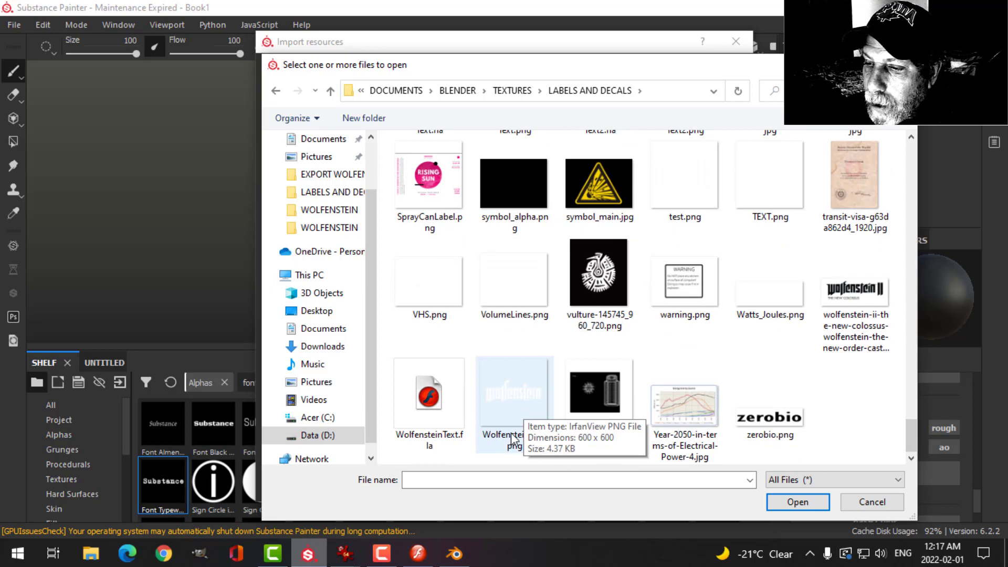
click(491, 403)
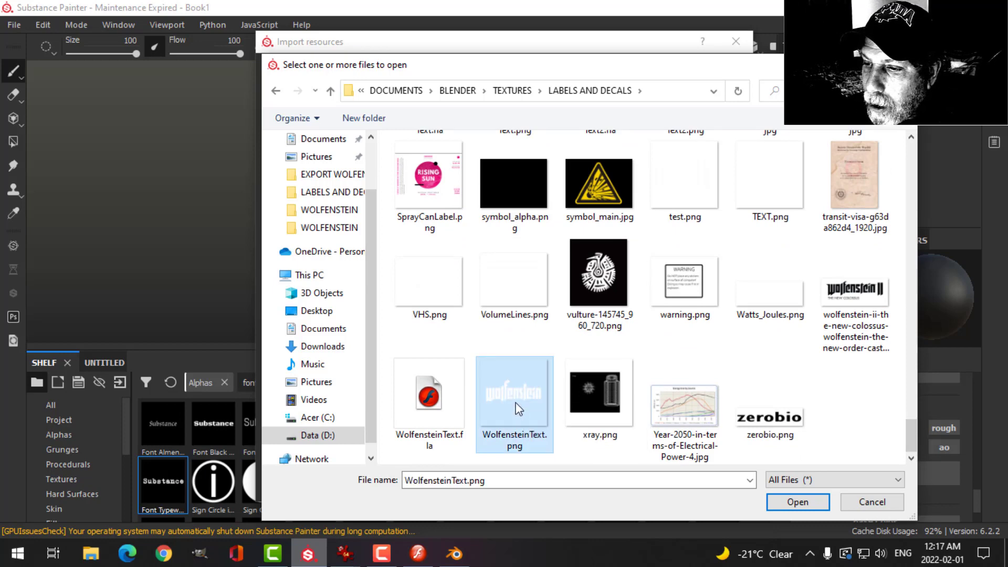
click(788, 496)
Set the image's usage to alpha and its import target to the Book1 project.
click(705, 121)
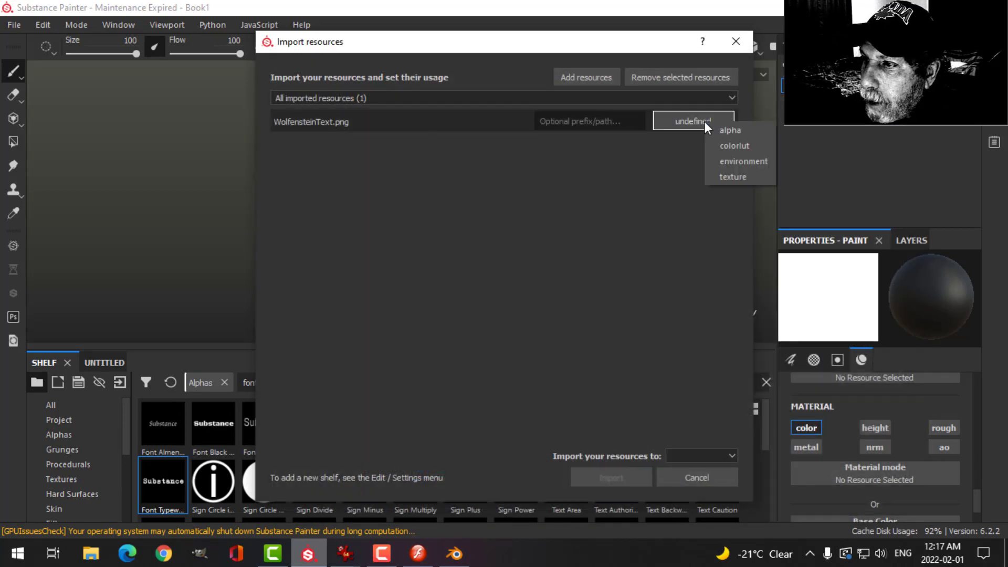
click(722, 131)
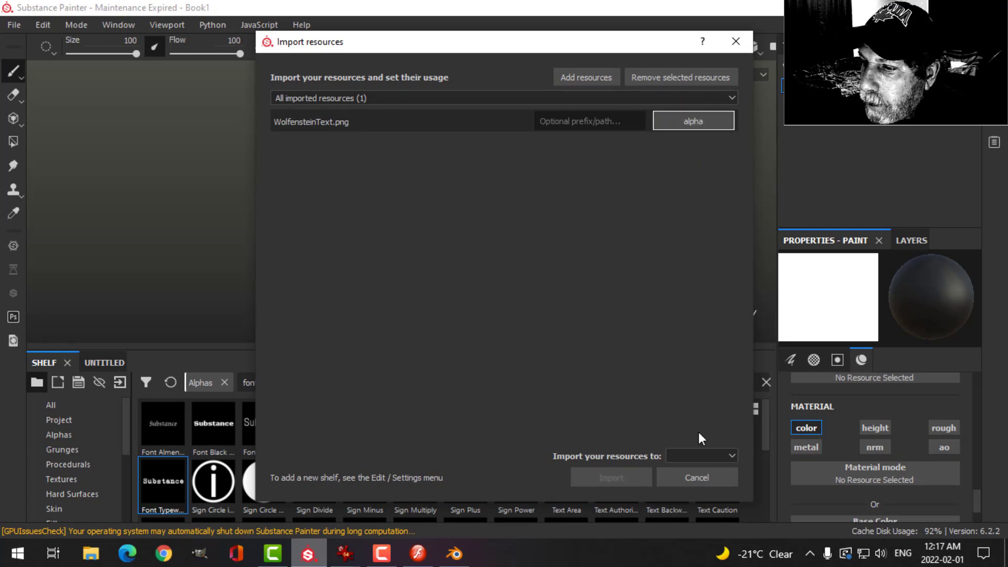
click(698, 456)
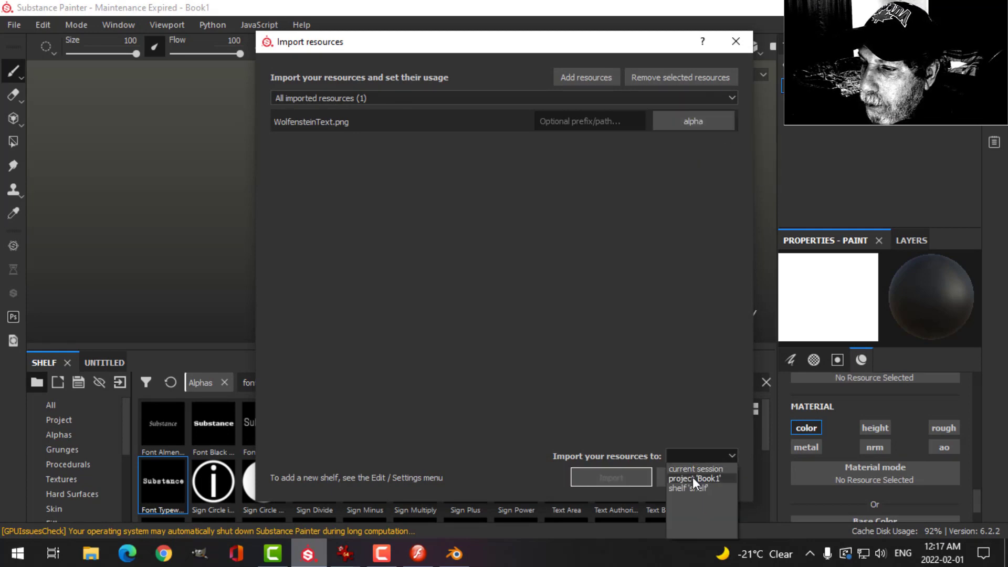
click(692, 478)
Finish the import and assign the Wolfenstein logo alpha to the brush.
click(618, 476)
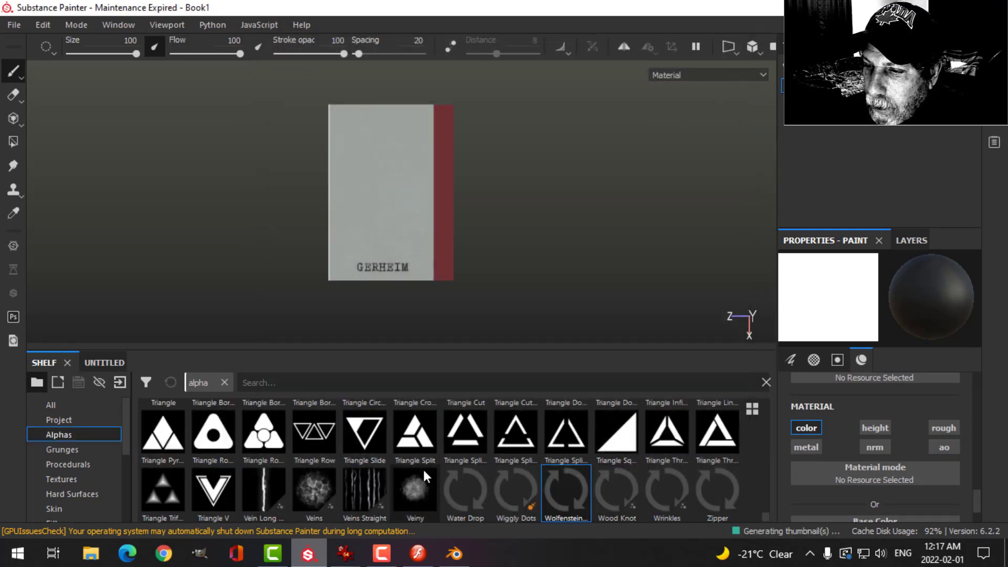
click(565, 494)
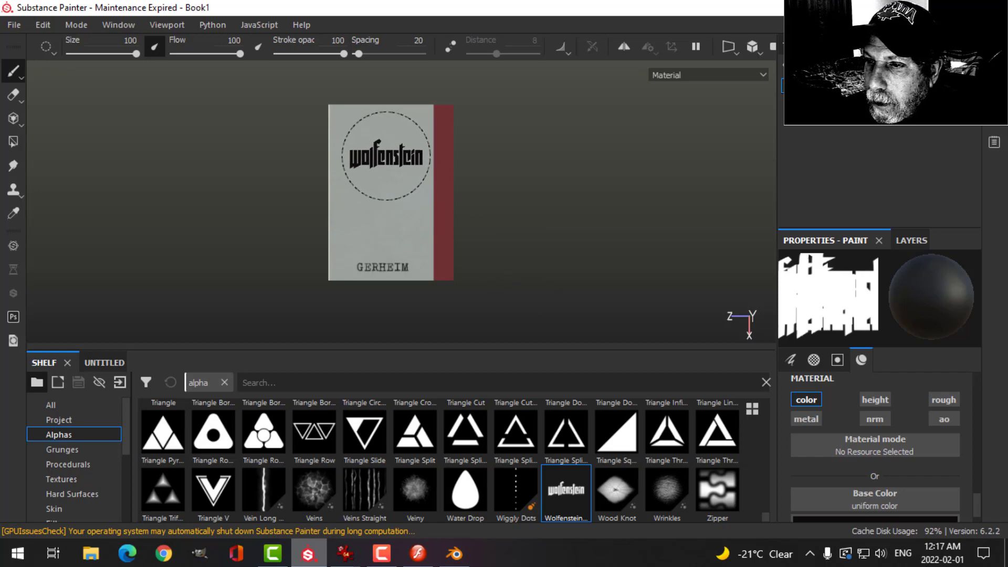
scroll(385, 157, down, 2)
scroll(386, 156, up, 4)
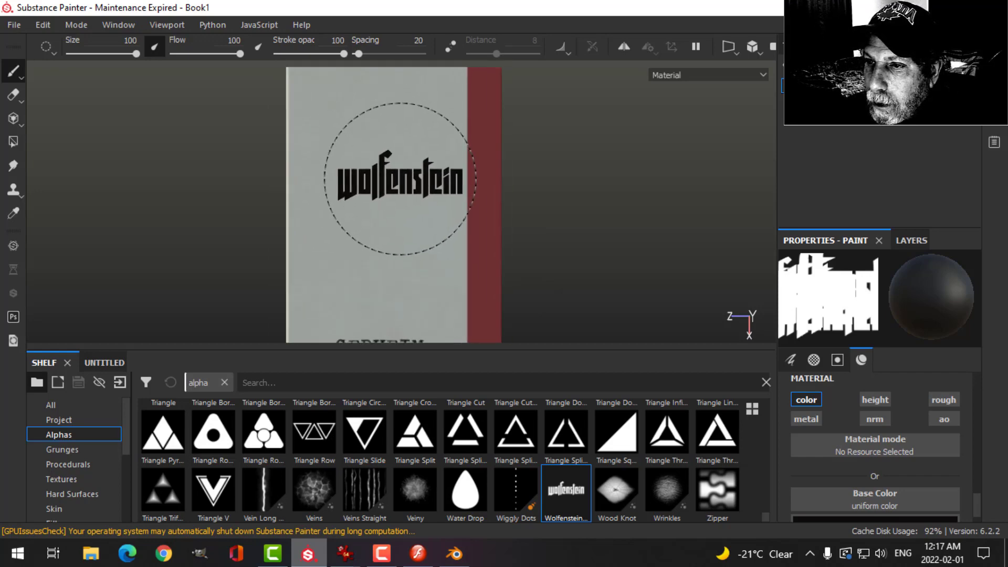
scroll(397, 173, down, 1)
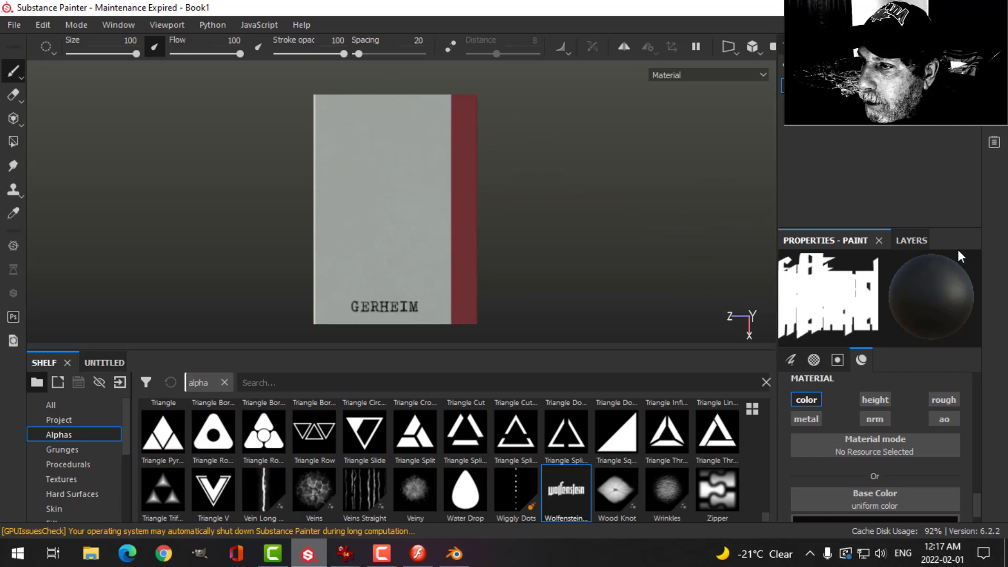
Set the brush size to 120 and check the height -0.0628 and near-black colour channels.
click(911, 240)
click(834, 240)
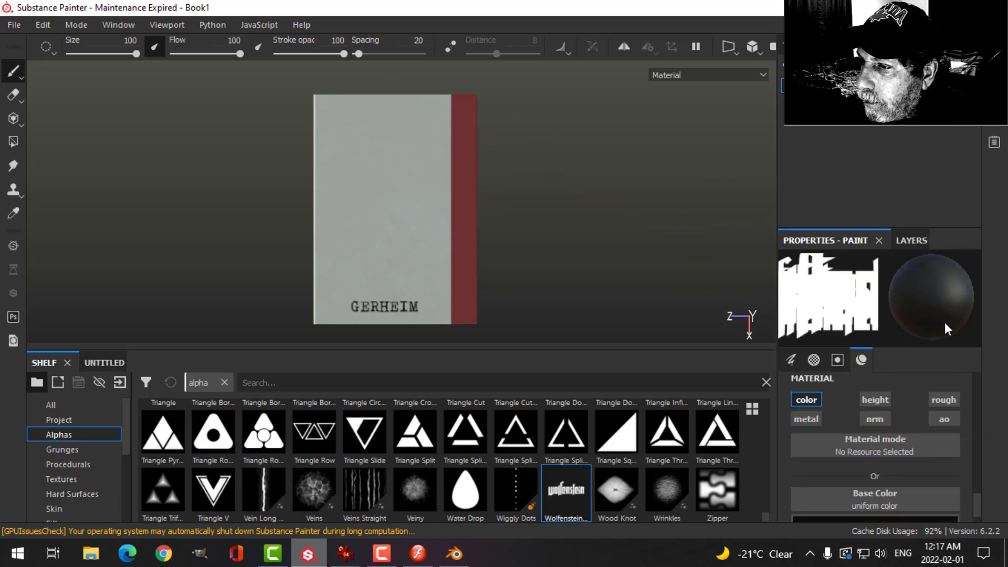
scroll(972, 504, down, 1)
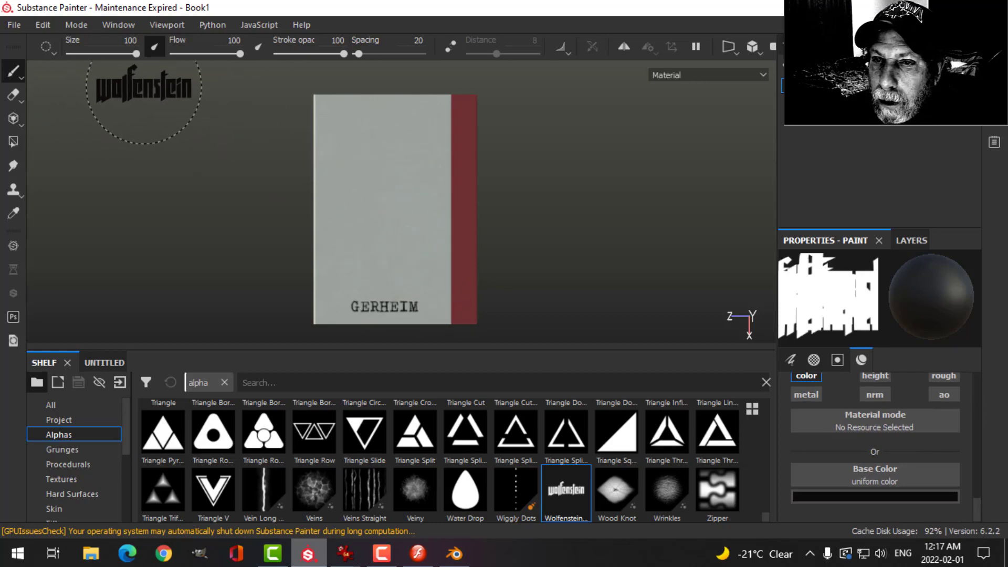
click(125, 44)
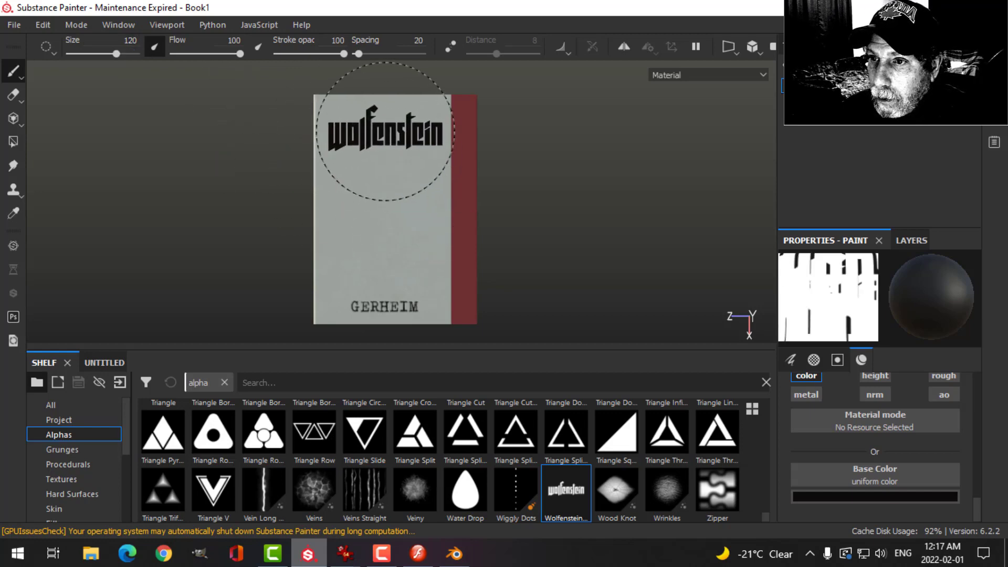
click(922, 242)
click(840, 240)
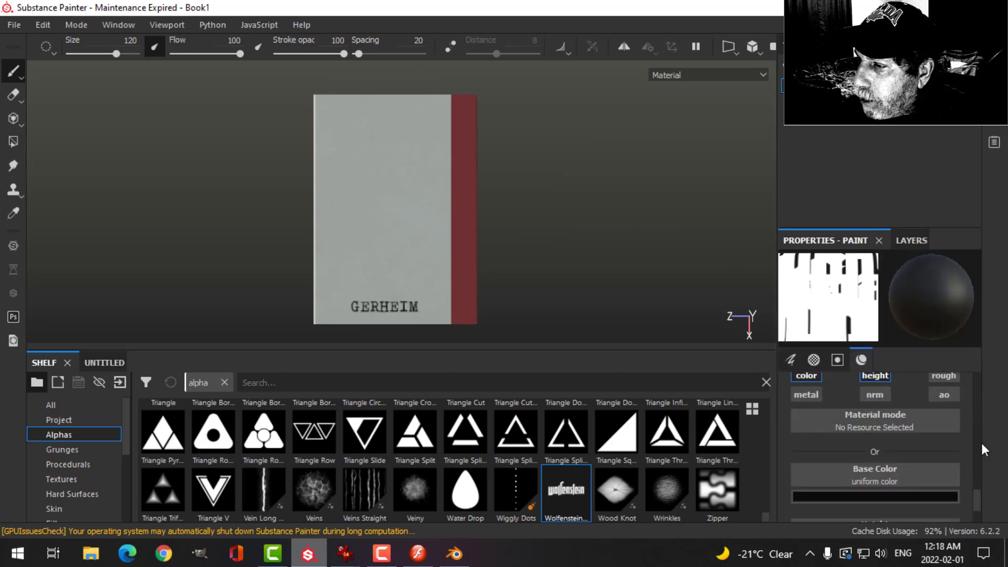
scroll(974, 502, down, 3)
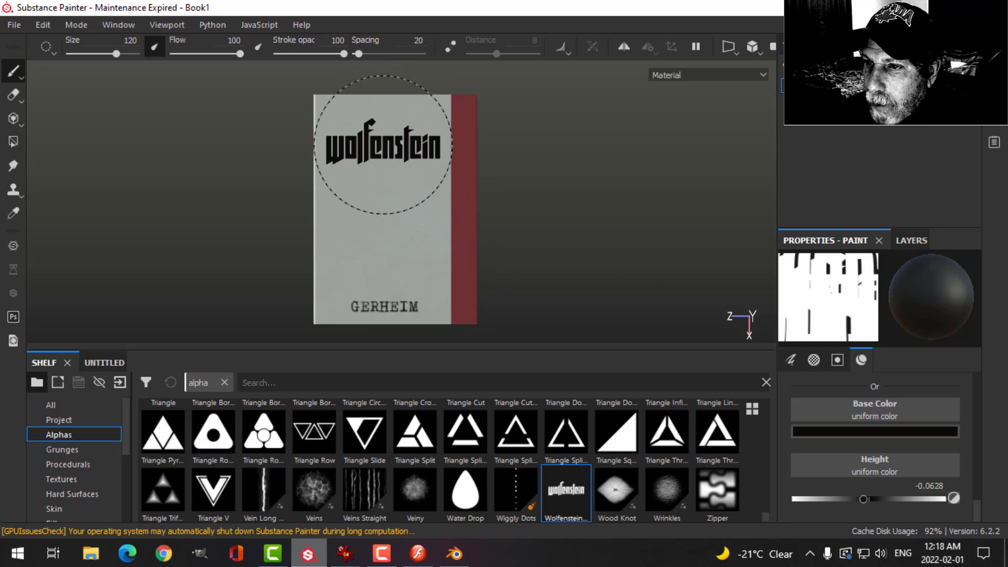
Orbit and pan around the cover to inspect the near-black Wolfenstein logo above GERHEIM.
mouse_move(495, 180)
alt+mouse_down()
mouse_move(546, 168)
mouse_move(503, 209)
alt+mouse_up()
scroll(499, 213, up, 5)
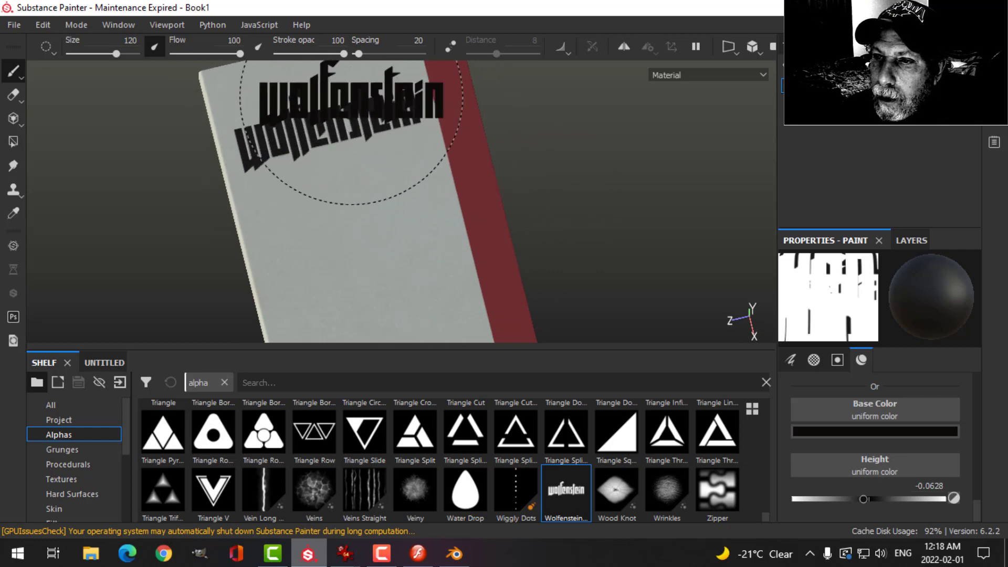
alt+drag(567, 237, 517, 184)
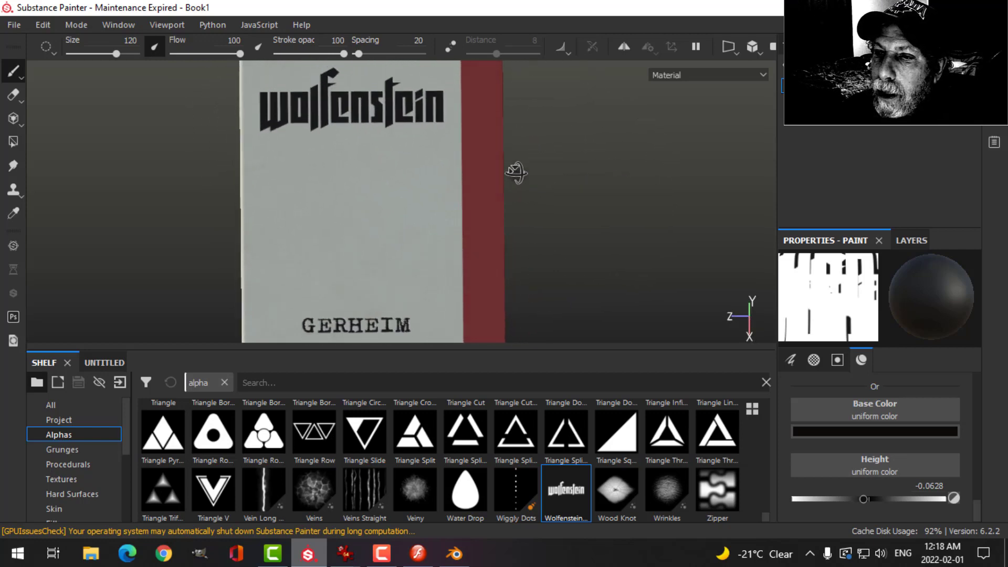
scroll(530, 184, down, 5)
alt+drag(504, 226, 527, 196)
scroll(528, 195, up, 5)
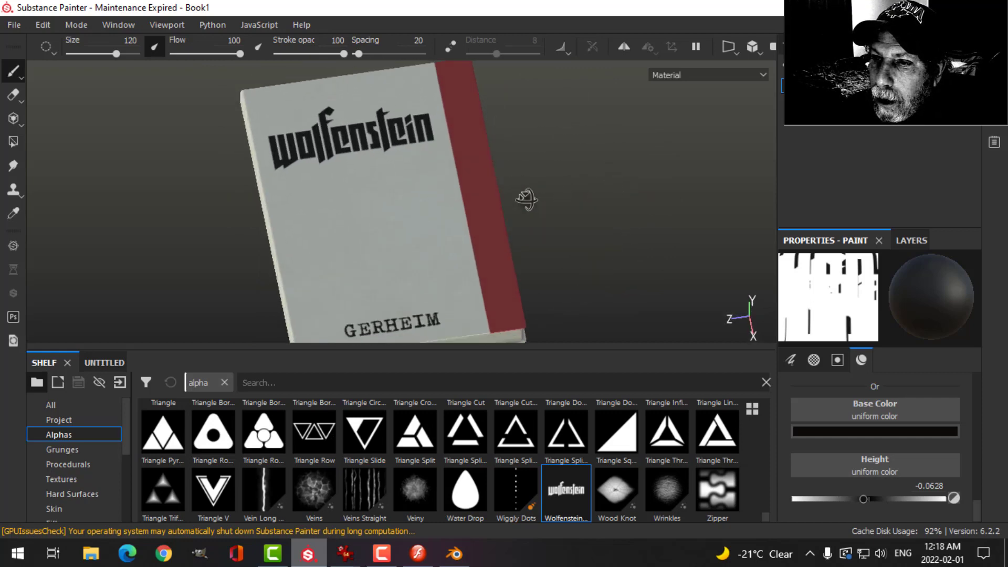
mouse_move(516, 191)
alt+mouse_down()
mouse_move(509, 164)
mouse_move(519, 209)
alt+mouse_up()
alt+right_drag(517, 210, 513, 199)
mouse_move(456, 198)
alt+mouse_down()
mouse_move(498, 172)
mouse_move(499, 214)
alt+mouse_up()
alt+middle_drag(484, 203, 574, 200)
scroll(574, 200, down, 3)
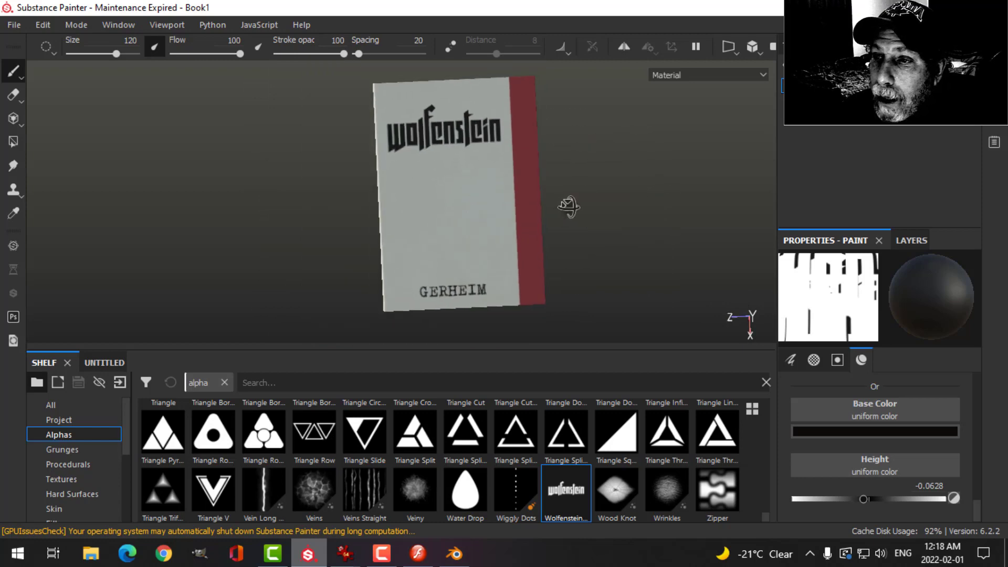
middle_drag(562, 214, 546, 221)
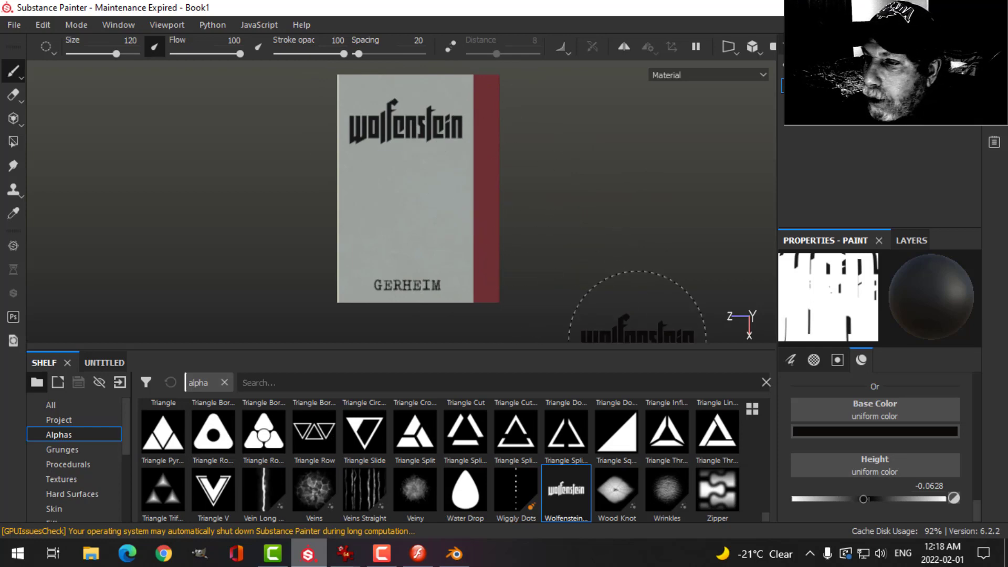
click(912, 241)
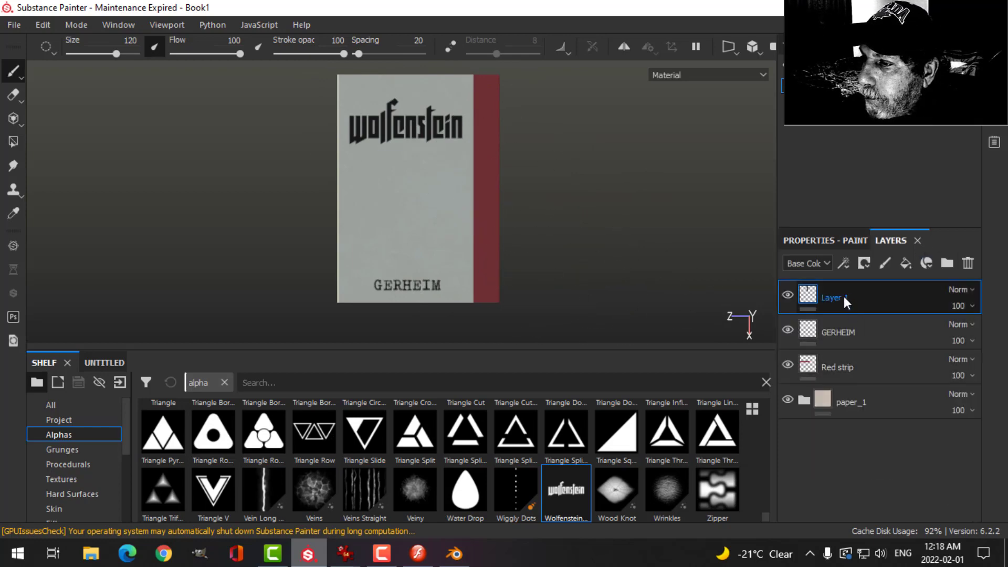
Name the logo layer (Layer 1) Wolfenstein.
key(Caps_Lock)
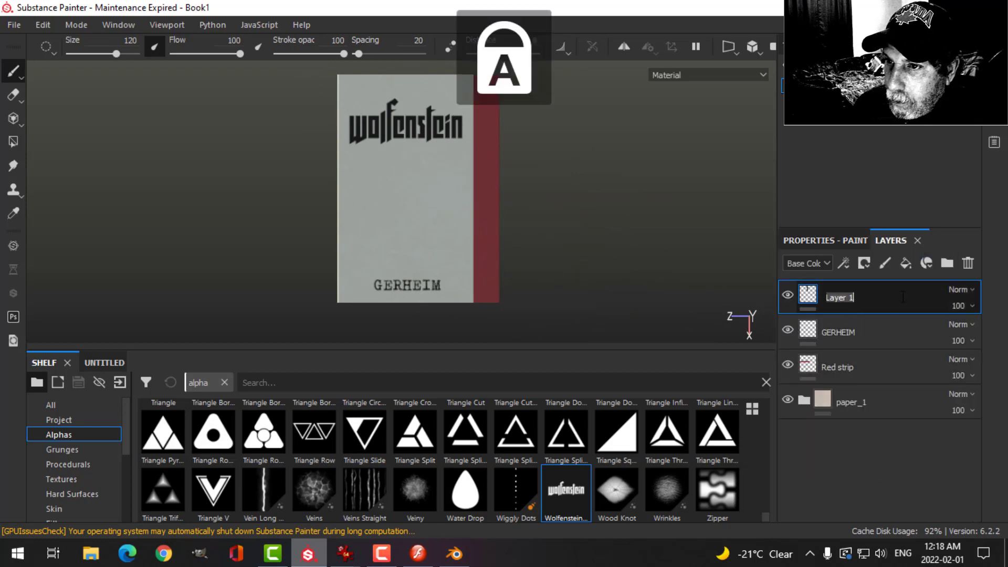
text(w)
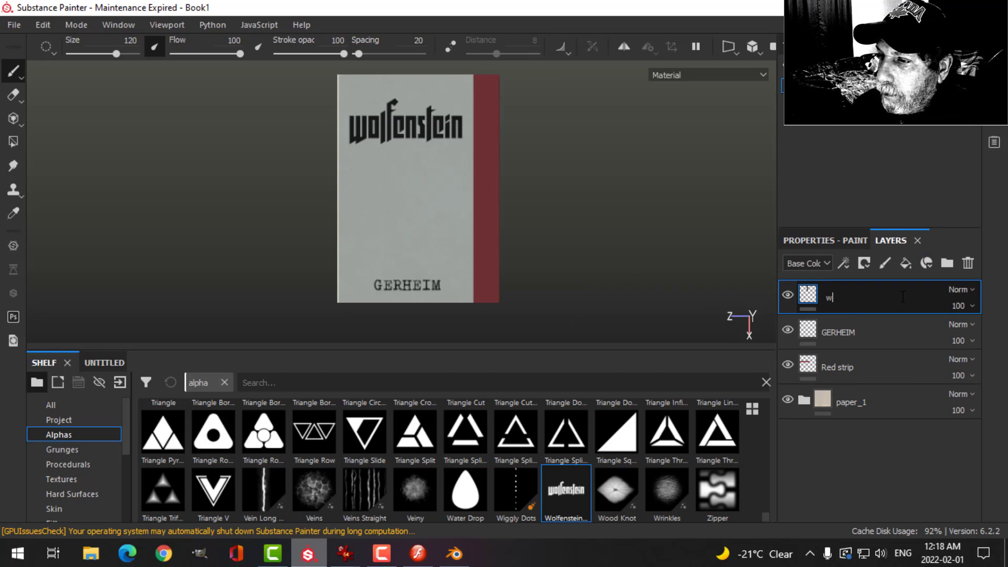
key(BackSpace)
key(Caps_Lock)
text(Wolfenstein)
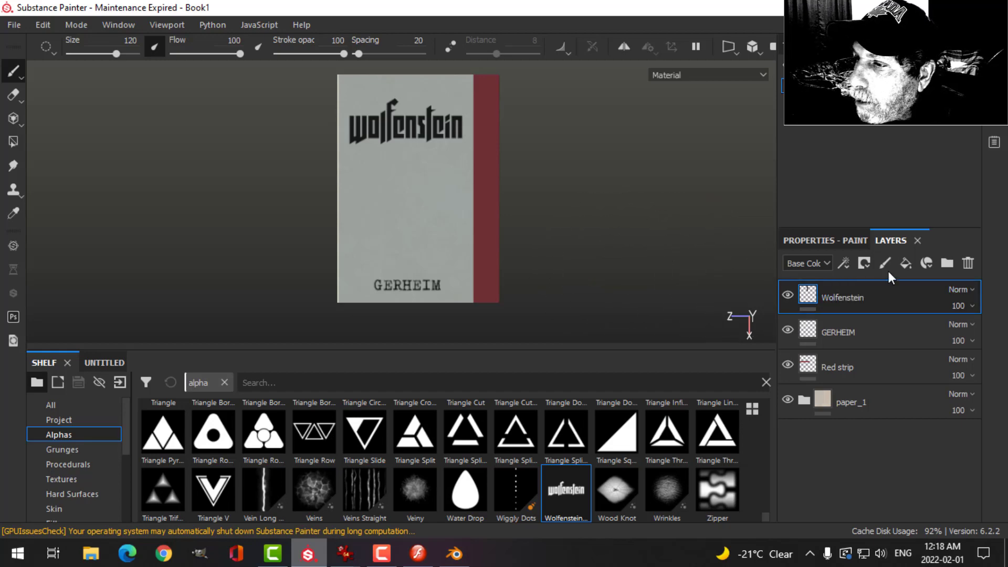
Review the current brush settings in Properties - Paint.
click(823, 238)
scroll(944, 398, up, 4)
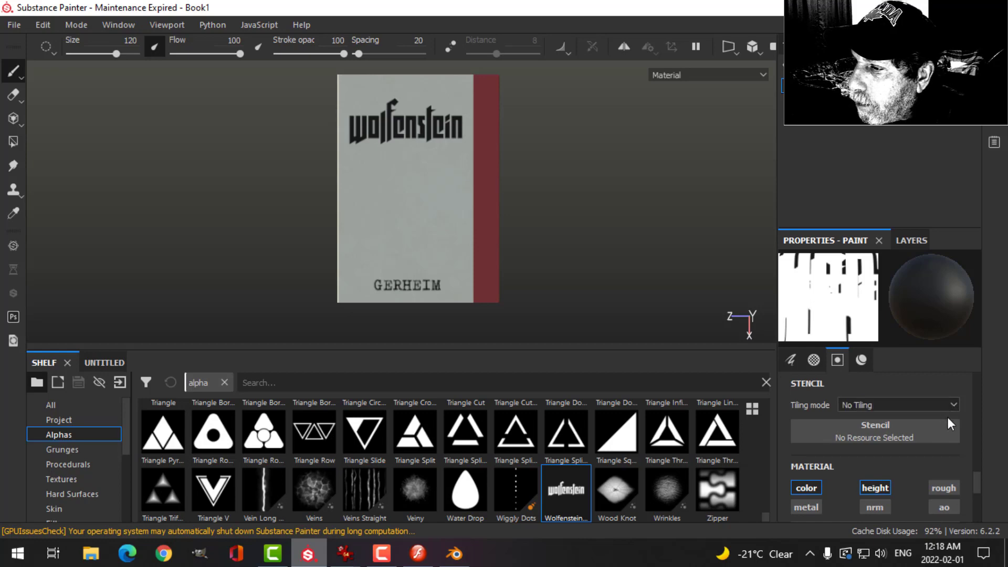
scroll(952, 415, up, 3)
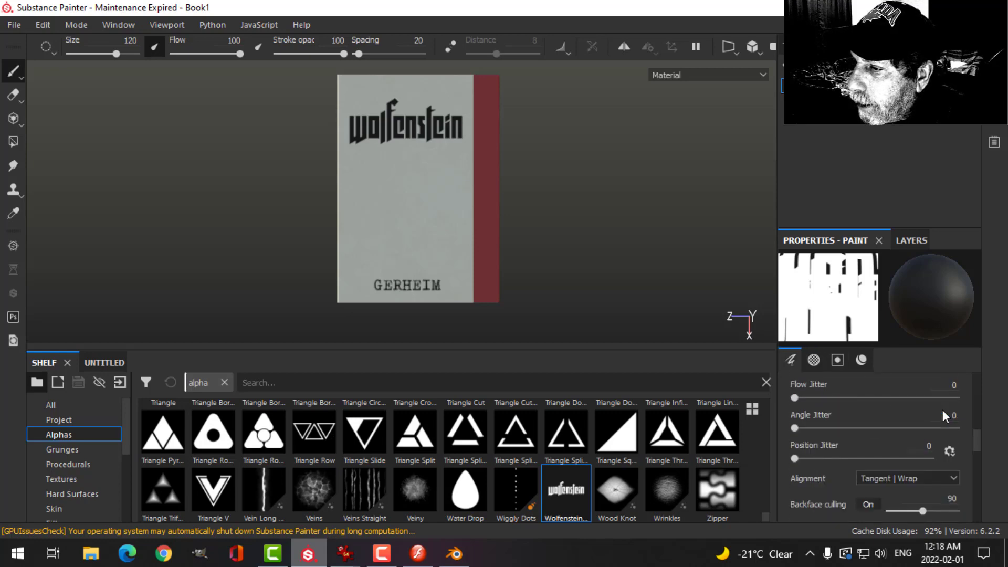
click(794, 360)
scroll(936, 417, down, 5)
scroll(928, 423, down, 4)
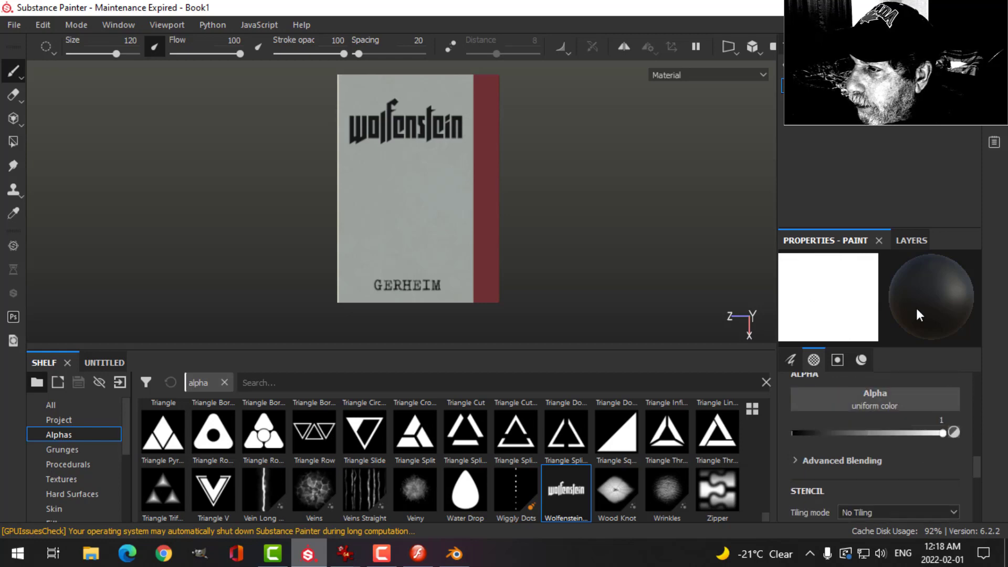
click(913, 240)
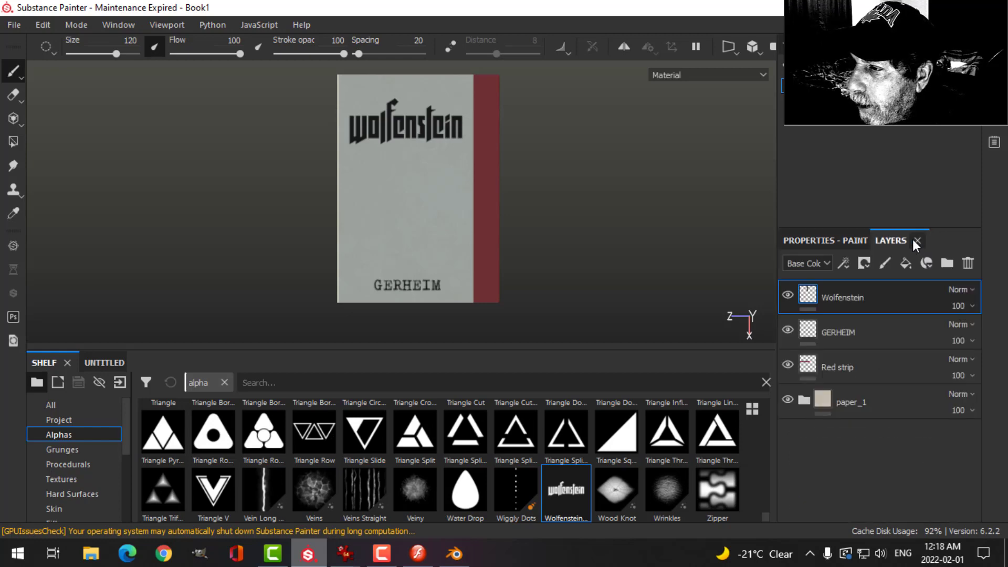
Add a new paint layer on top and turn off height so the brush paints colour only.
click(883, 263)
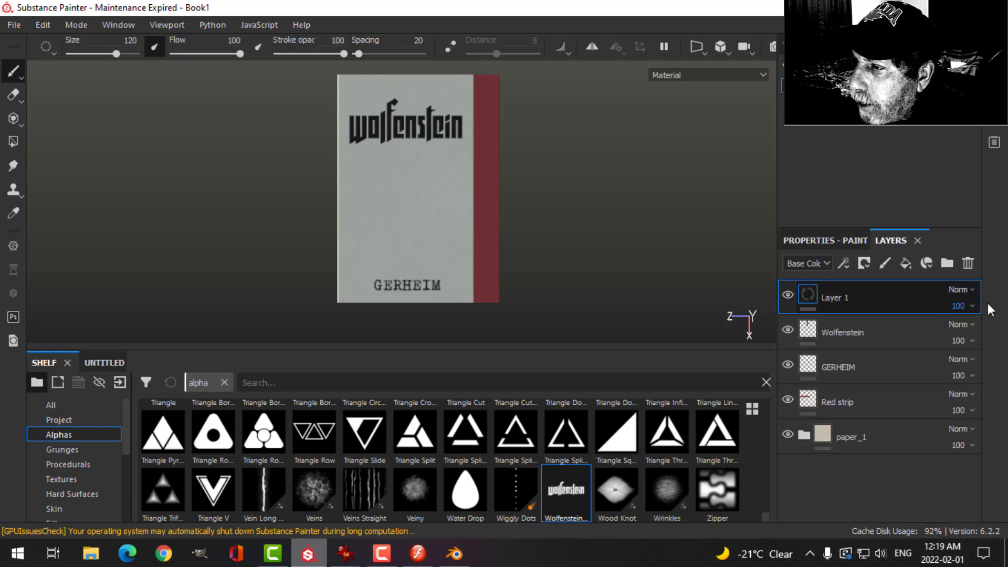
click(829, 241)
scroll(910, 402, down, 4)
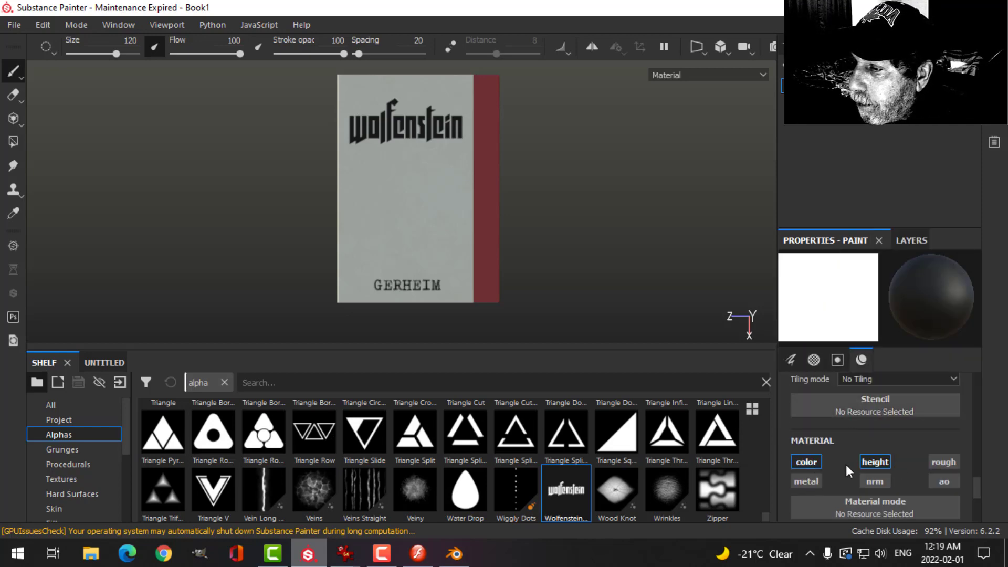
ctrl+click(813, 462)
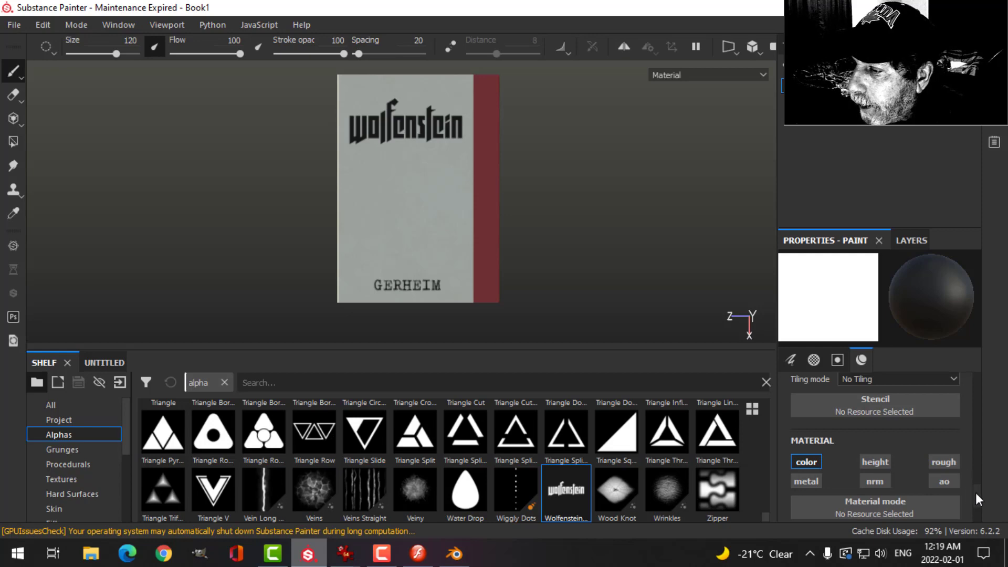
drag(976, 492, 977, 506)
Eyedrop the red strip's dark red as base colour and search the alphas for 'circle'.
click(879, 480)
click(925, 262)
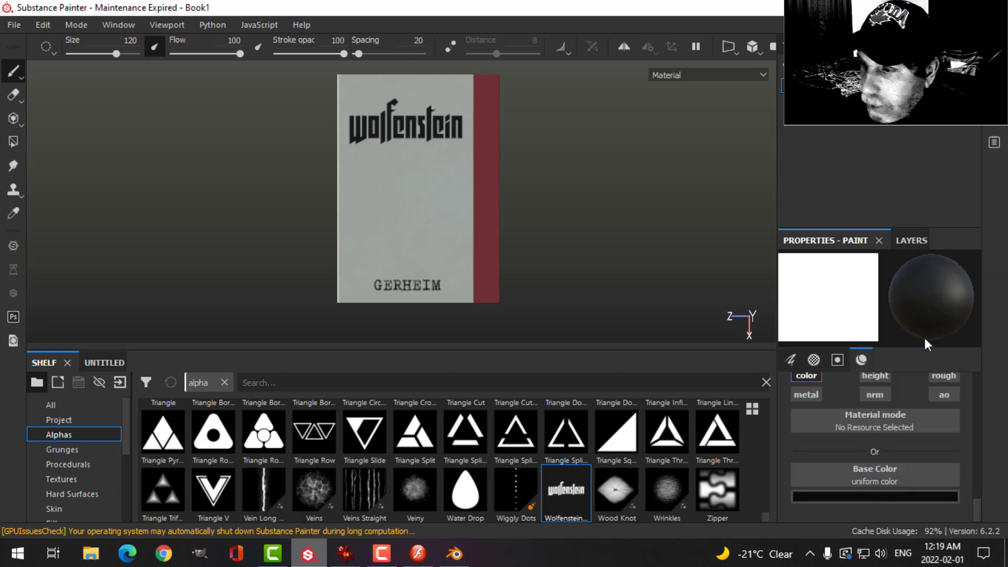
click(890, 495)
click(892, 360)
drag(893, 360, 896, 360)
click(874, 324)
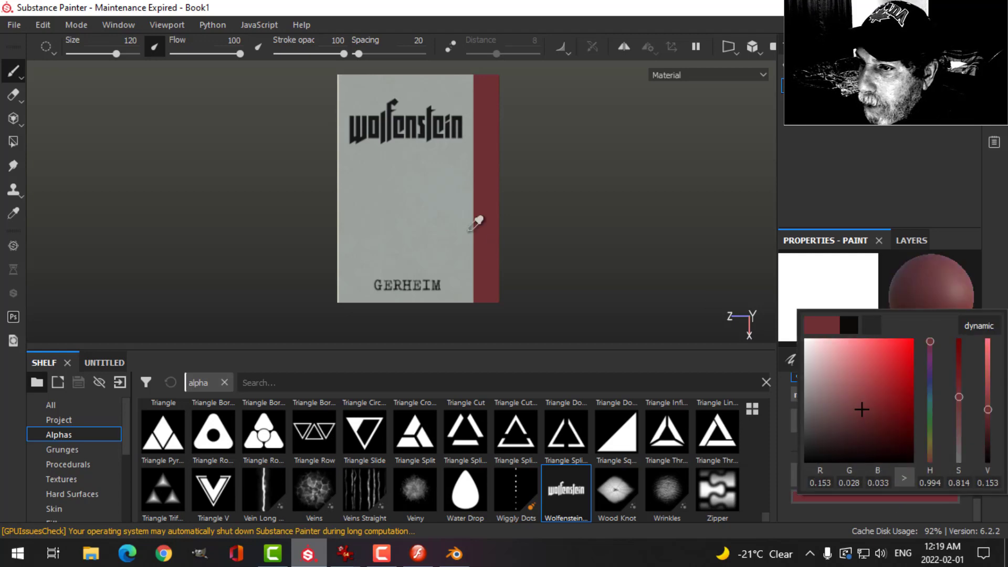
click(997, 218)
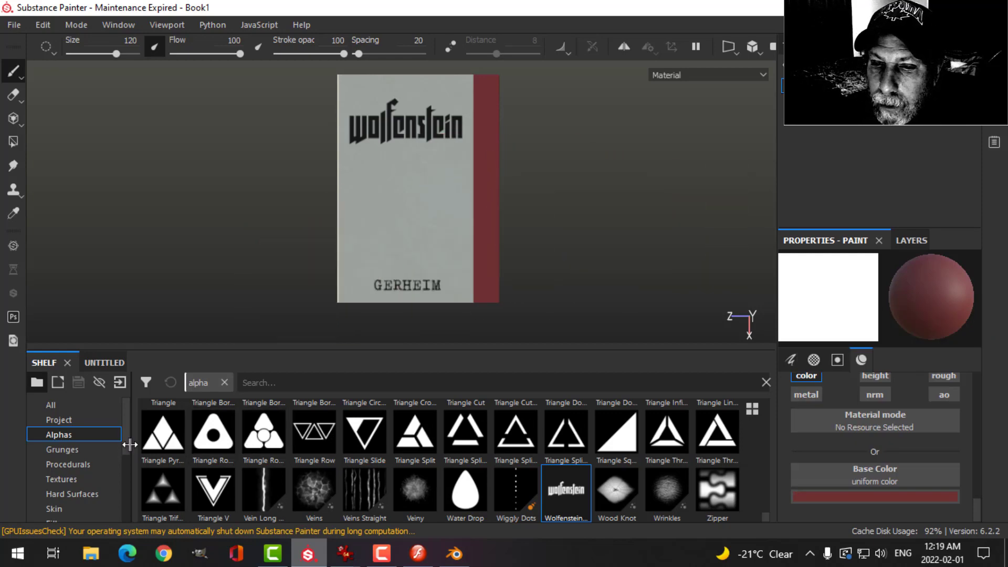
click(225, 385)
text(circle)
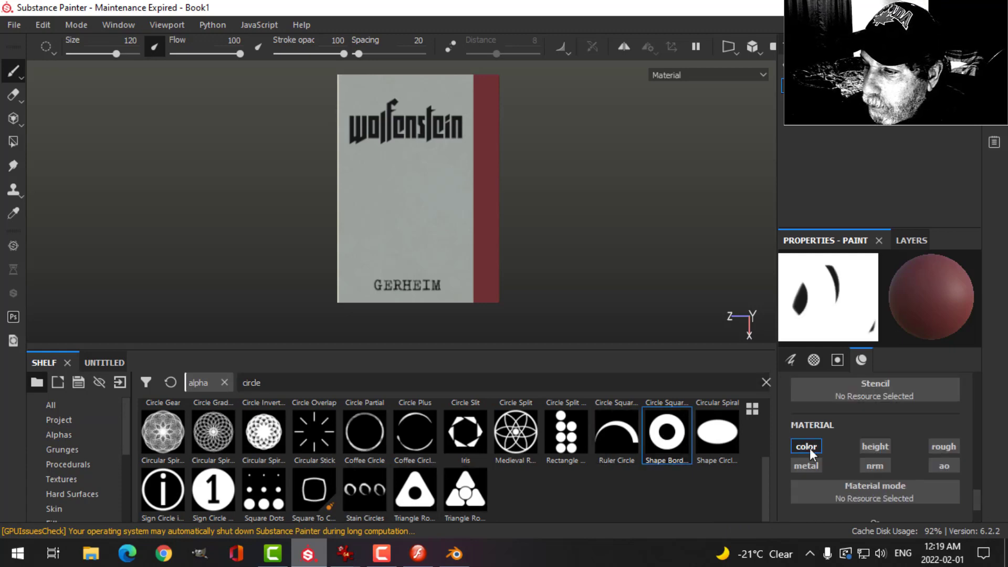
Set the circle alpha's border width to 0, shrink the brush, and stamp the ring at the cover centre.
drag(977, 496, 977, 464)
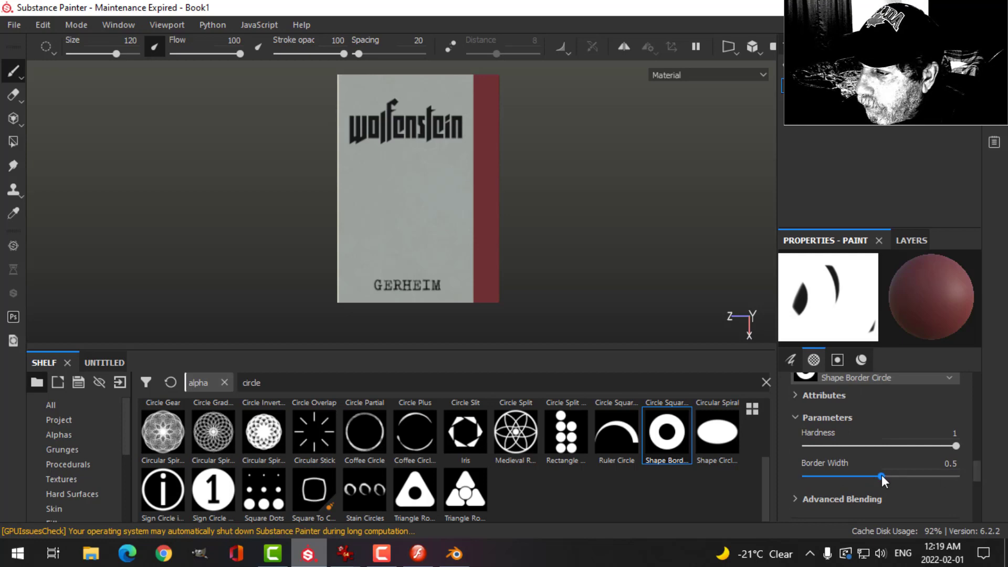
drag(880, 478, 788, 471)
mouse_move(405, 215)
ctrl+right_down()
mouse_move(426, 208)
mouse_move(405, 189)
ctrl+right_up()
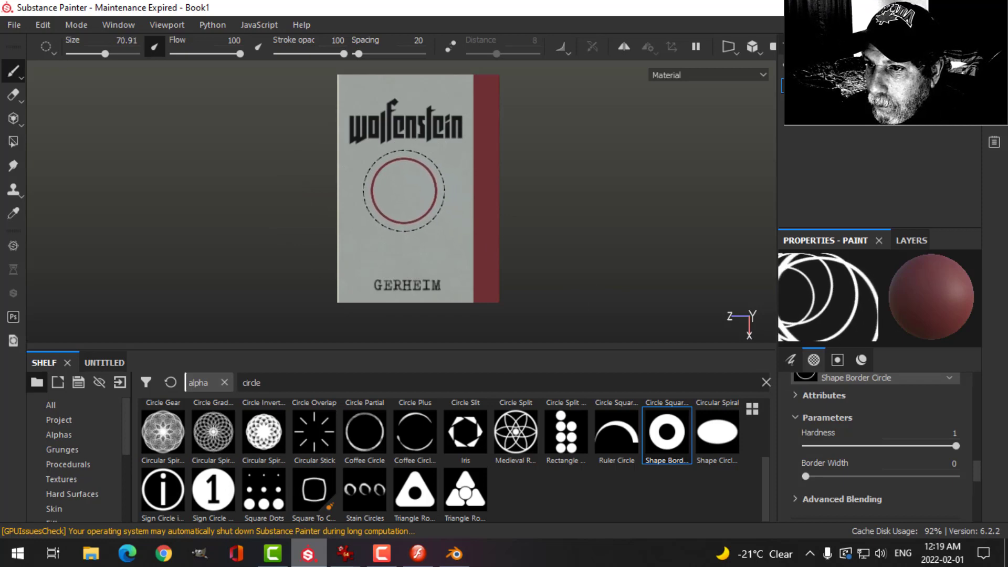
mouse_move(544, 221)
alt+mouse_down()
mouse_move(553, 175)
mouse_move(540, 224)
mouse_move(508, 236)
mouse_move(520, 244)
alt+mouse_up()
mouse_move(563, 202)
alt+middle_down()
mouse_move(515, 219)
mouse_move(522, 207)
mouse_move(566, 218)
alt+middle_up()
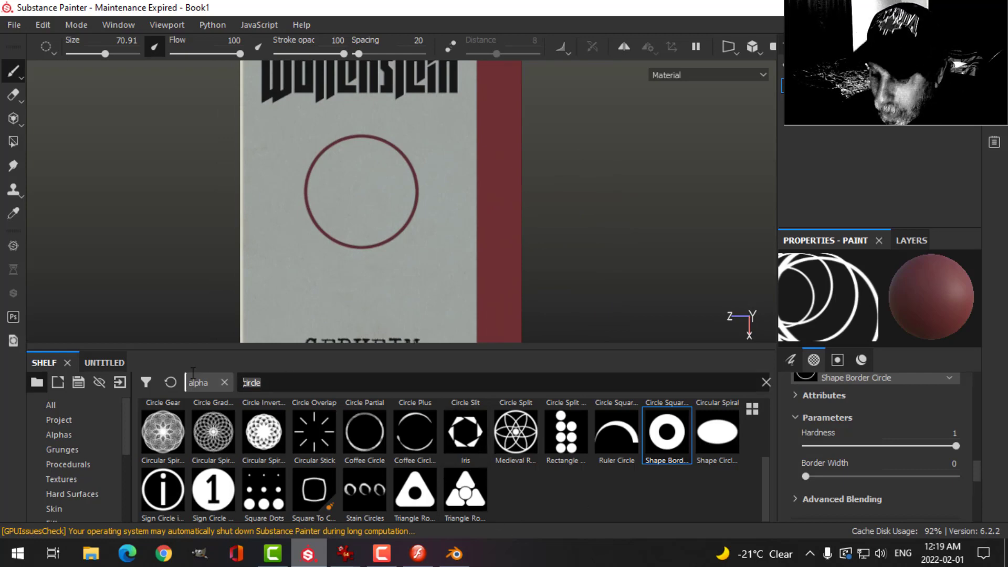
Pick the Hexagon Pyramid Split alpha, shrink the brush, and stamp the cube inside the ring.
key(ctrl+a)
key(BackSpace)
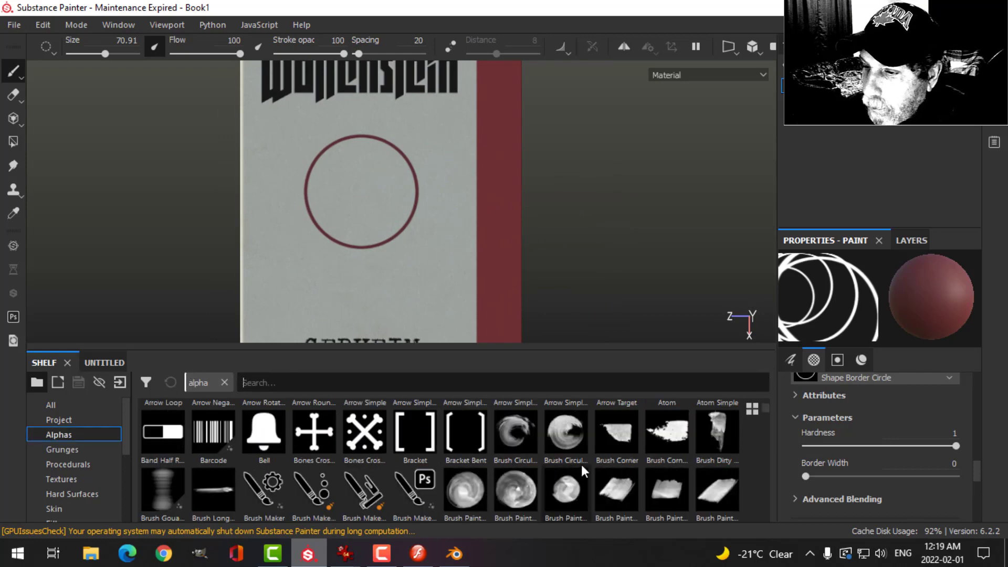
scroll(767, 408, up, 2)
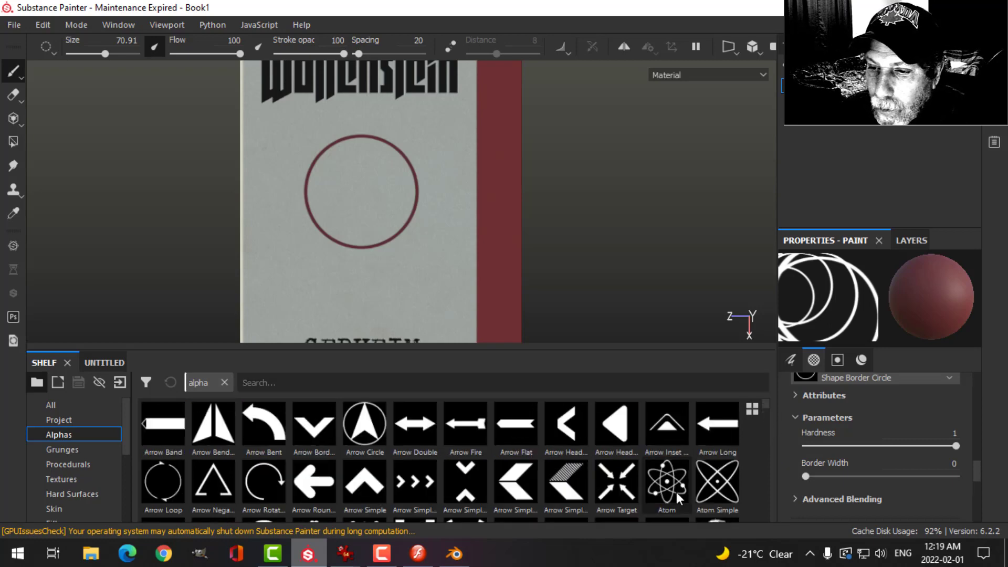
scroll(633, 484, down, 4)
scroll(633, 483, down, 5)
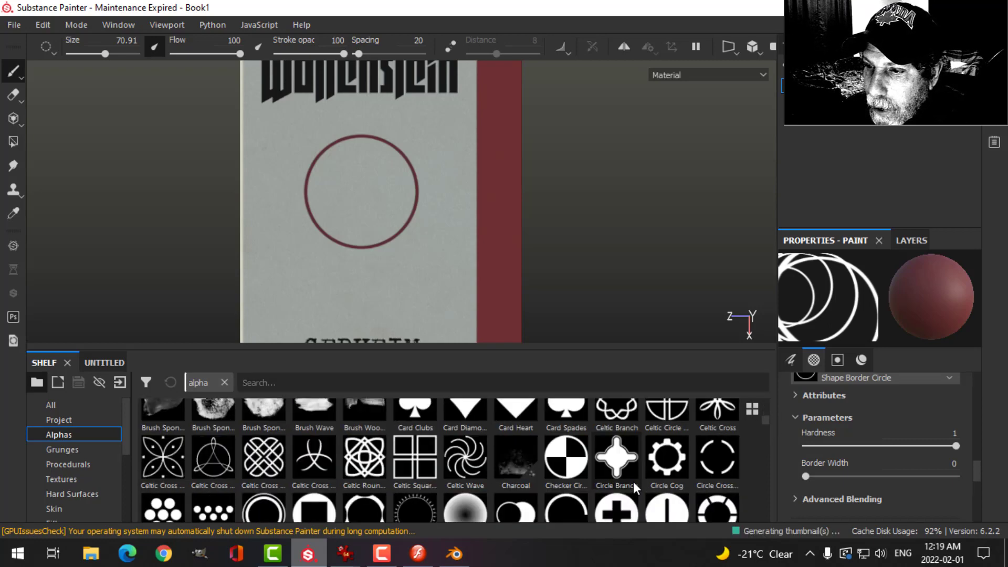
scroll(653, 478, down, 6)
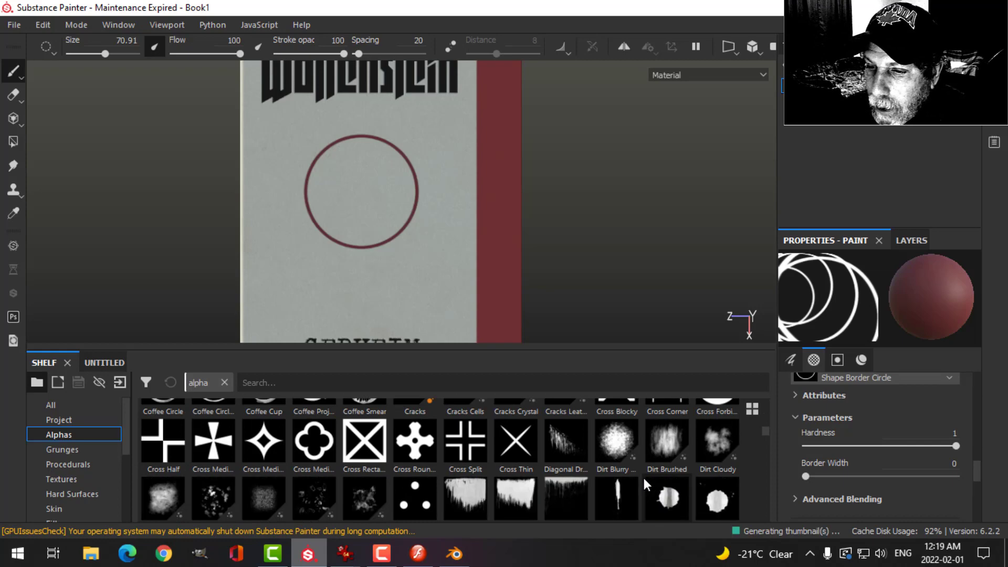
scroll(643, 478, up, 3)
scroll(641, 475, down, 6)
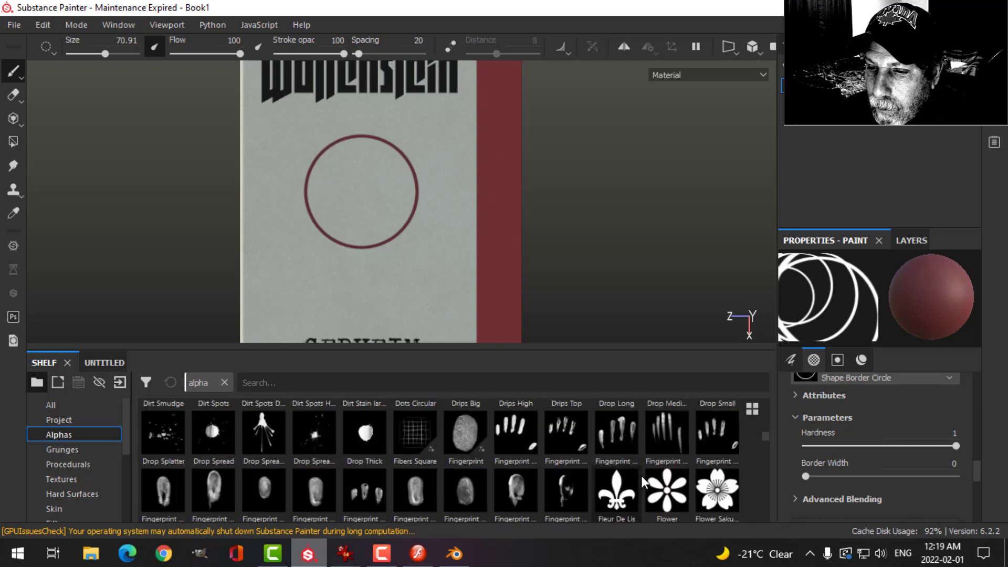
scroll(641, 475, down, 4)
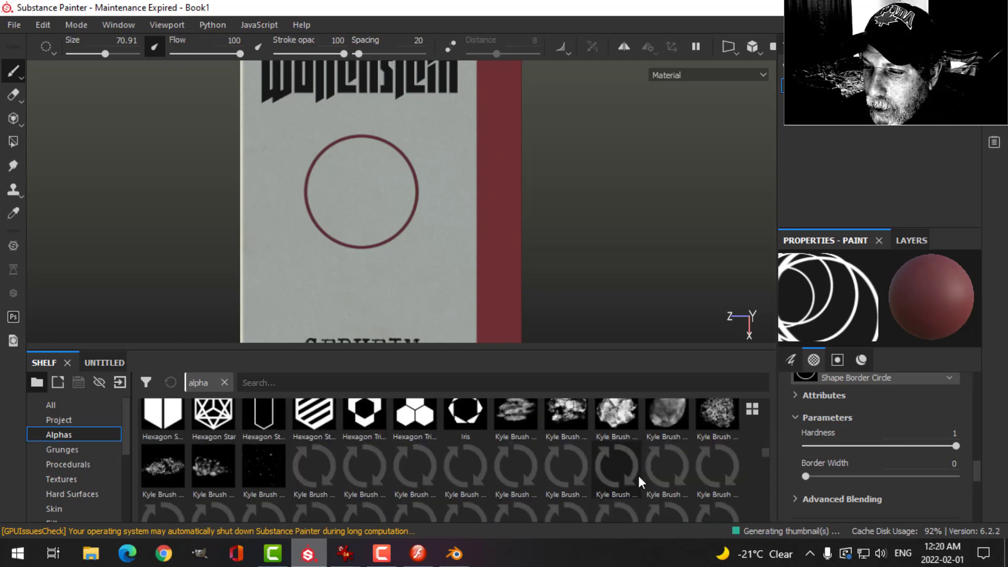
scroll(638, 476, up, 2)
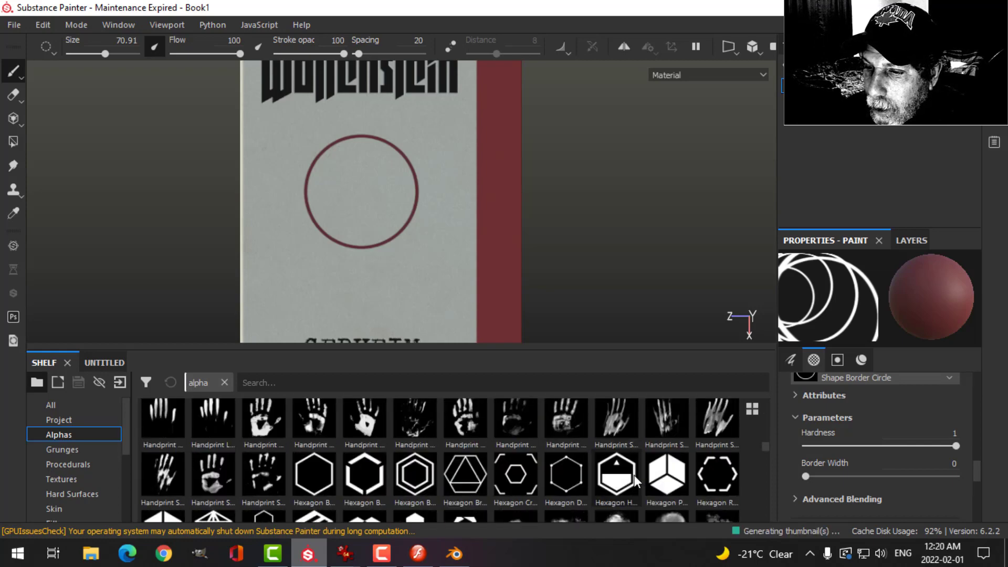
click(667, 475)
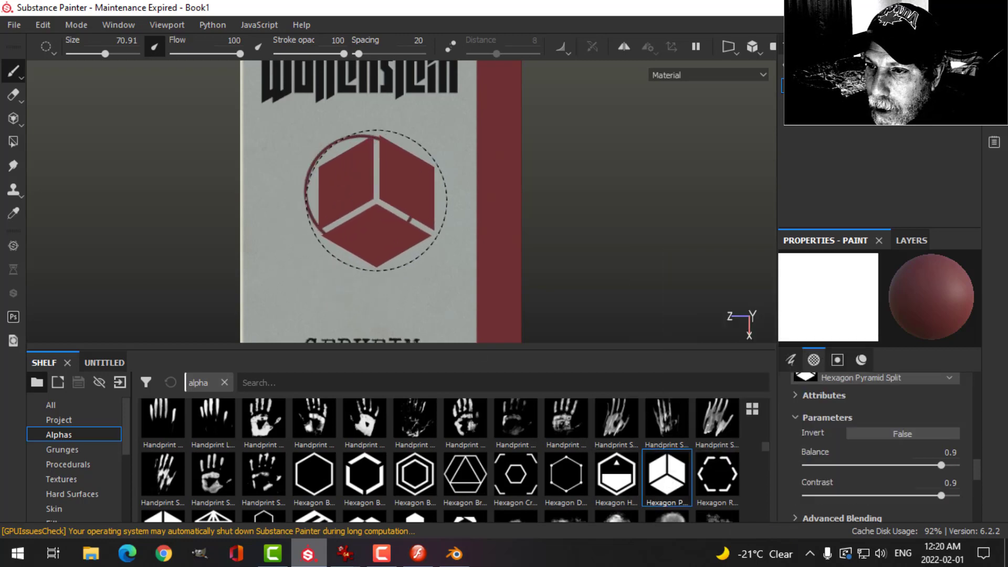
ctrl+right_drag(359, 192, 332, 192)
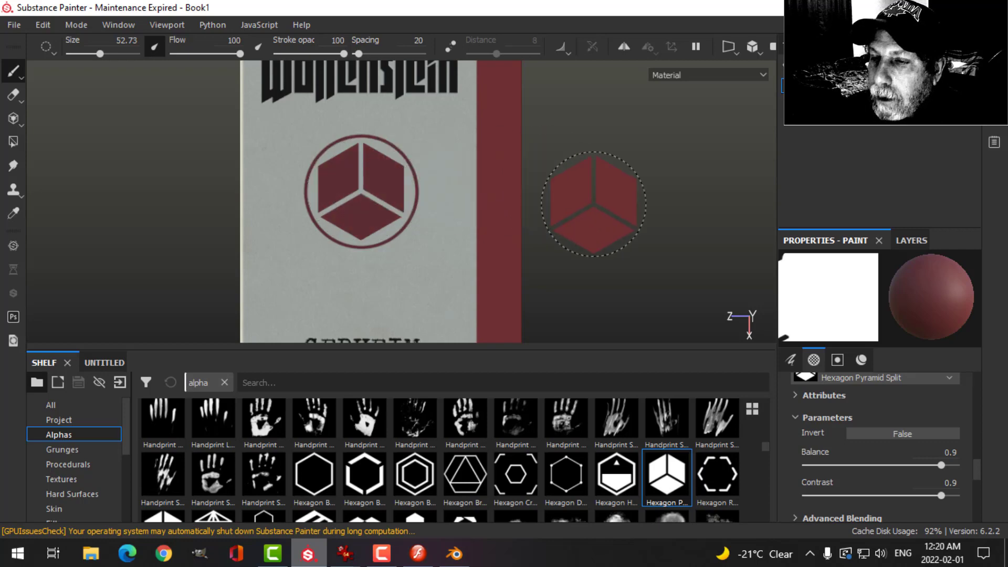
mouse_move(570, 202)
alt+mouse_down()
mouse_move(570, 176)
mouse_move(578, 203)
mouse_move(556, 171)
mouse_move(561, 220)
mouse_move(558, 180)
mouse_move(603, 189)
mouse_move(677, 162)
mouse_move(617, 174)
mouse_move(576, 210)
mouse_move(560, 175)
mouse_move(583, 154)
mouse_move(570, 229)
mouse_move(569, 169)
mouse_move(567, 186)
alt+mouse_up()
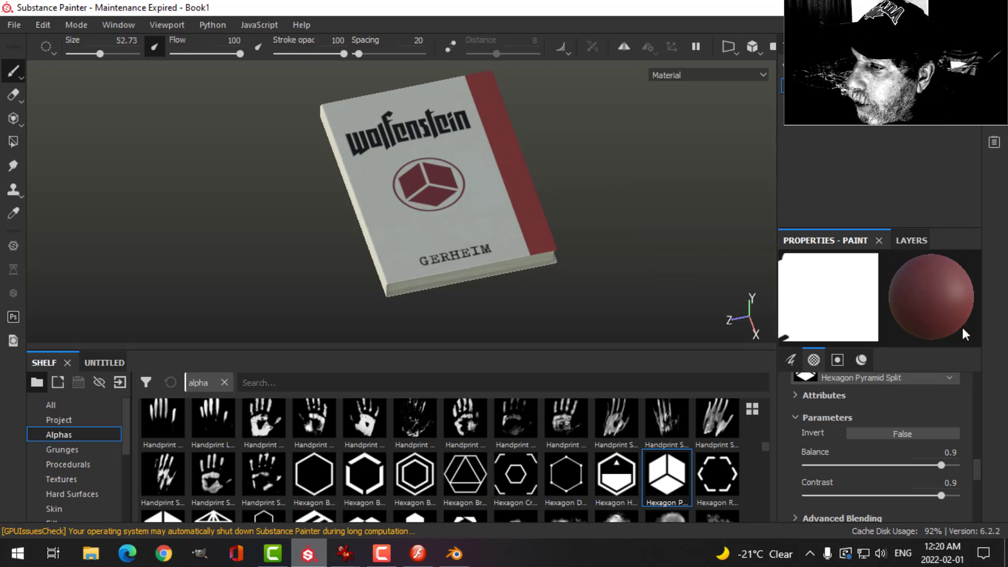
Check the texture export settings, then confirm the Cover texture set's new name, Cover1.
scroll(979, 462, up, 2)
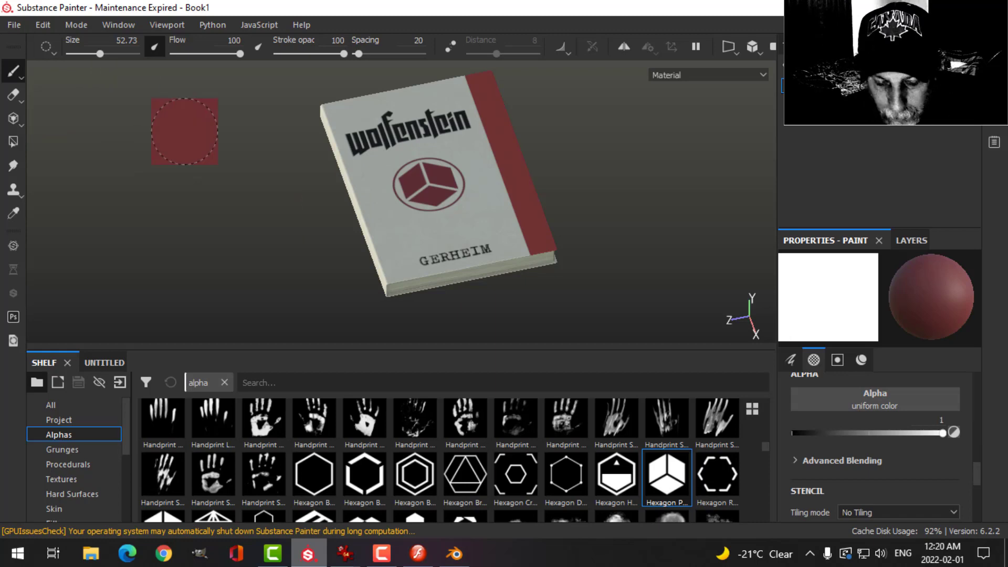
click(14, 26)
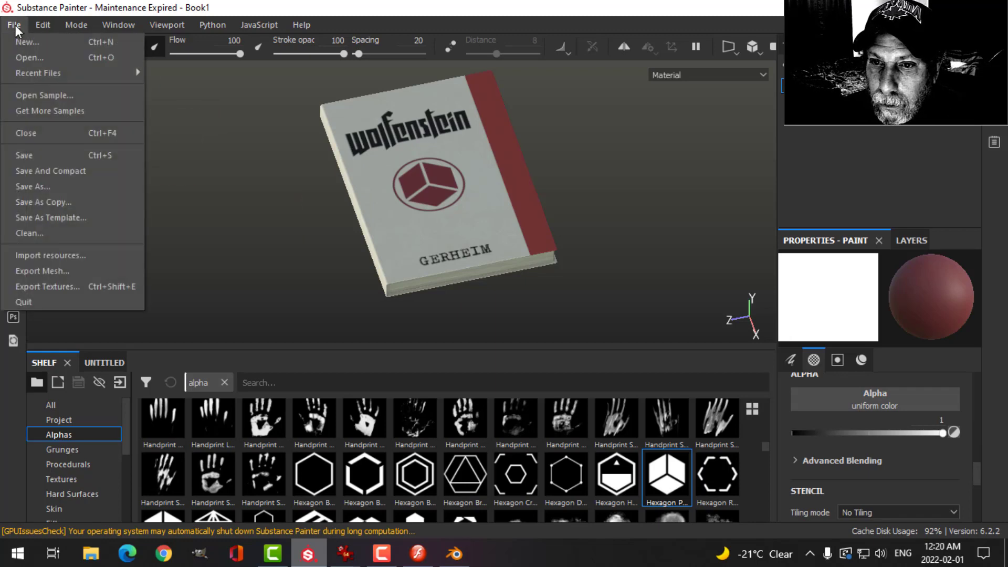
click(66, 287)
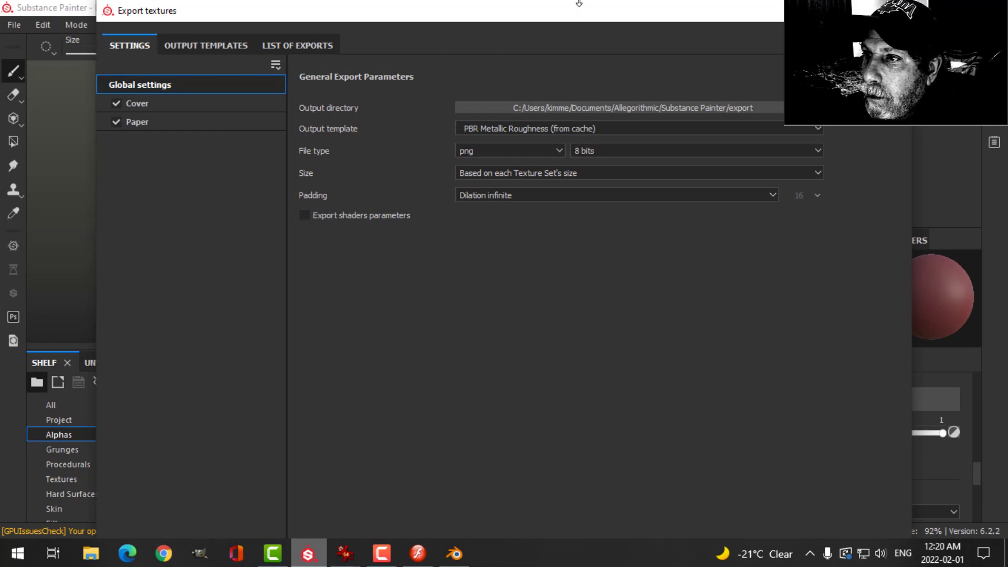
drag(593, 1, 580, 68)
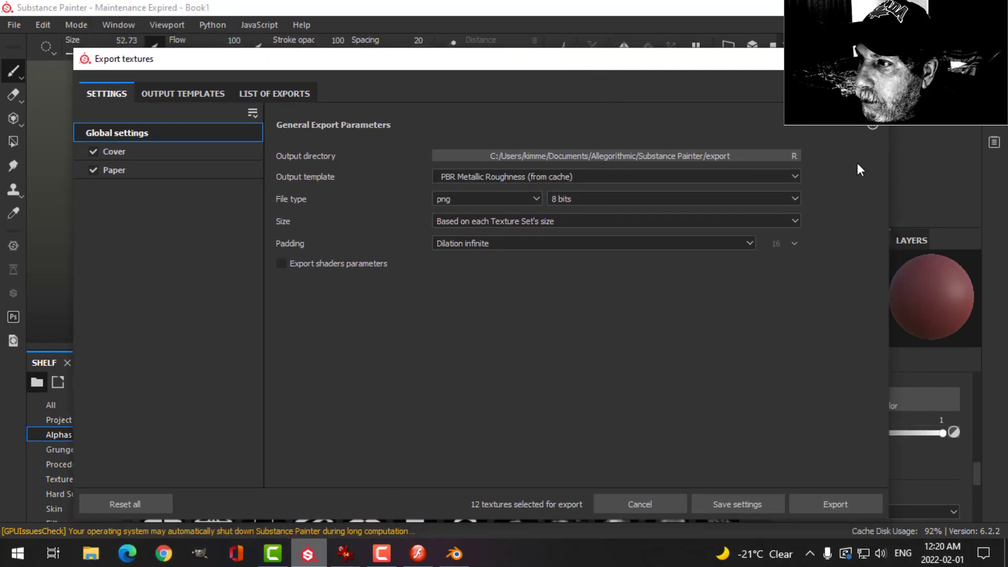
key(Escape)
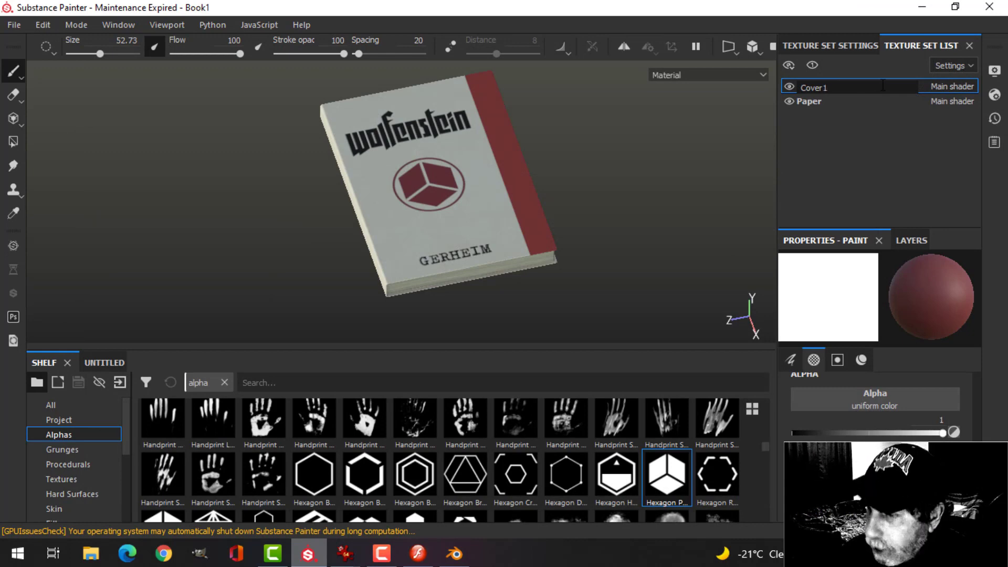
key(Return)
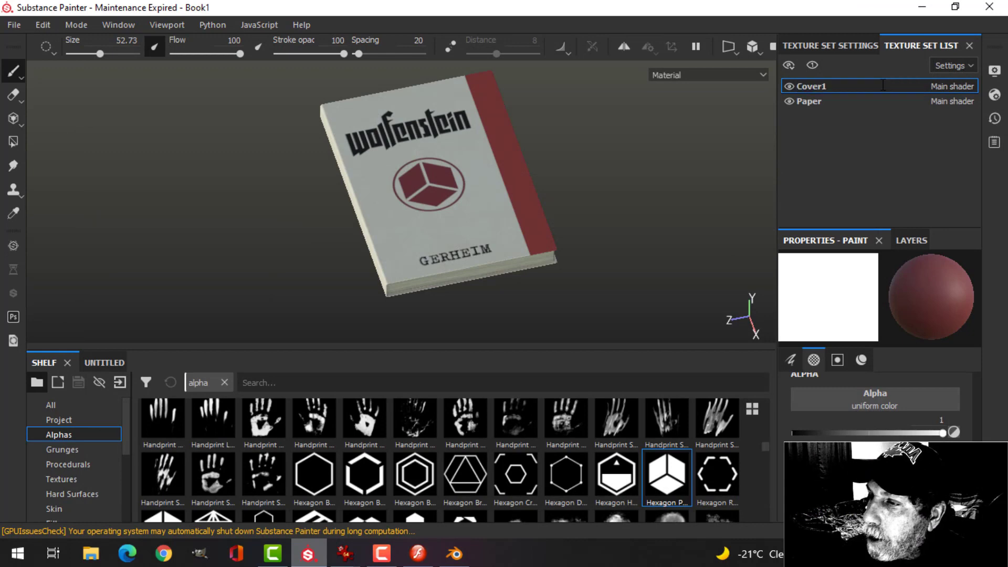
Rename the Paper texture set to Paper1.
click(811, 103)
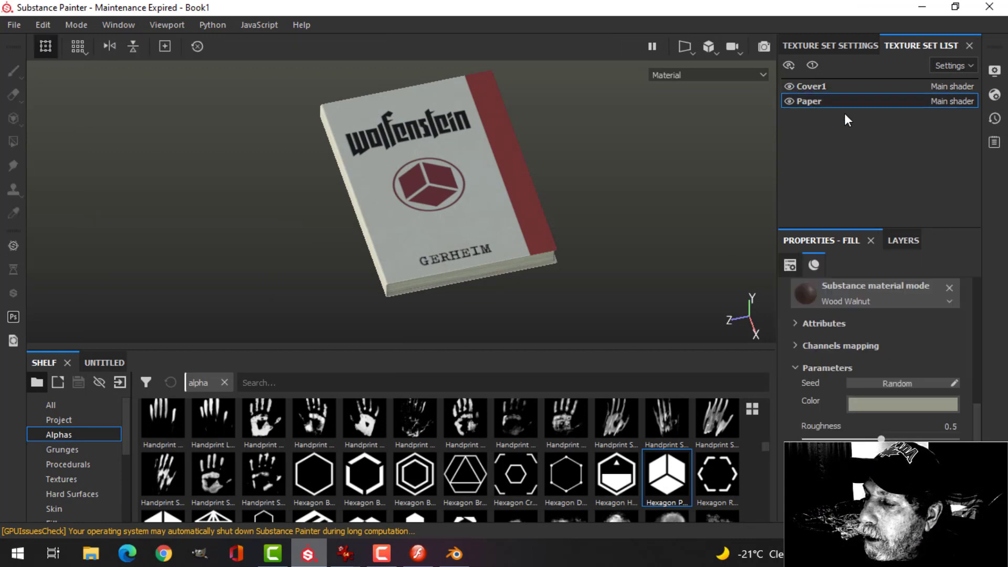
double_click(820, 100)
text(1)
key(Return)
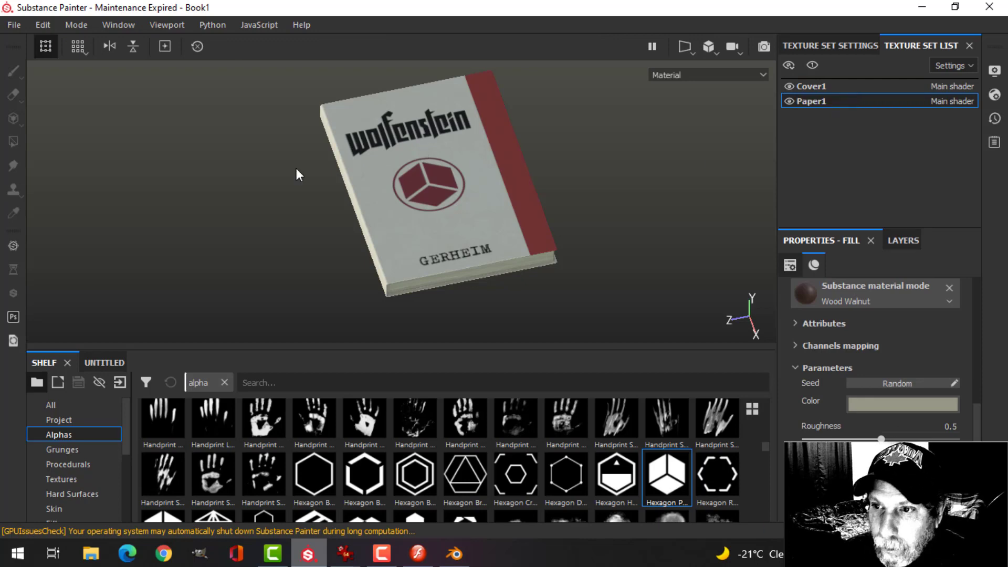
click(14, 24)
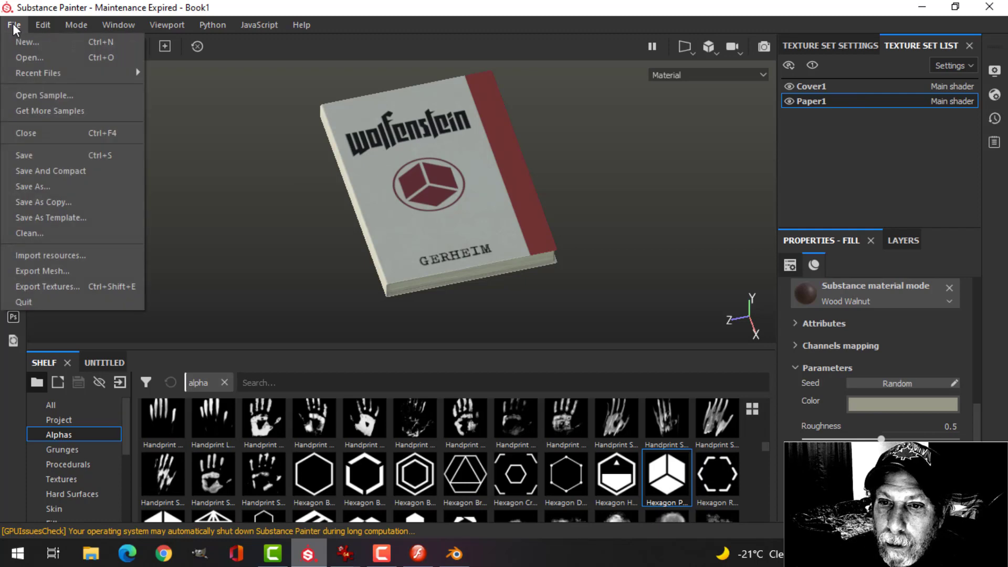
In Export Textures, browse the output folder to D:\DOCUMENTS\BLENDER\MODELS.
click(65, 285)
drag(550, 4, 521, 63)
click(598, 154)
click(128, 447)
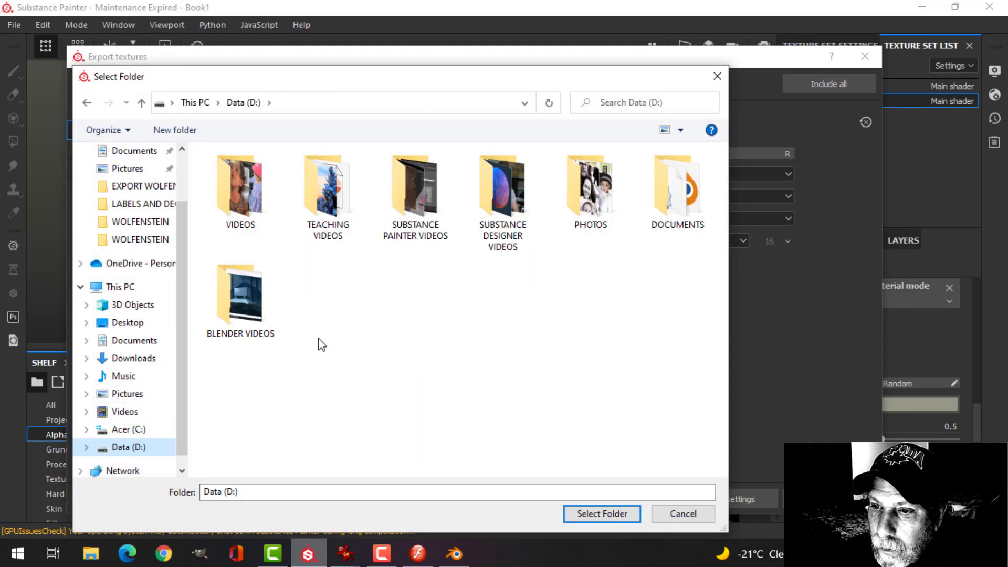
double_click(678, 189)
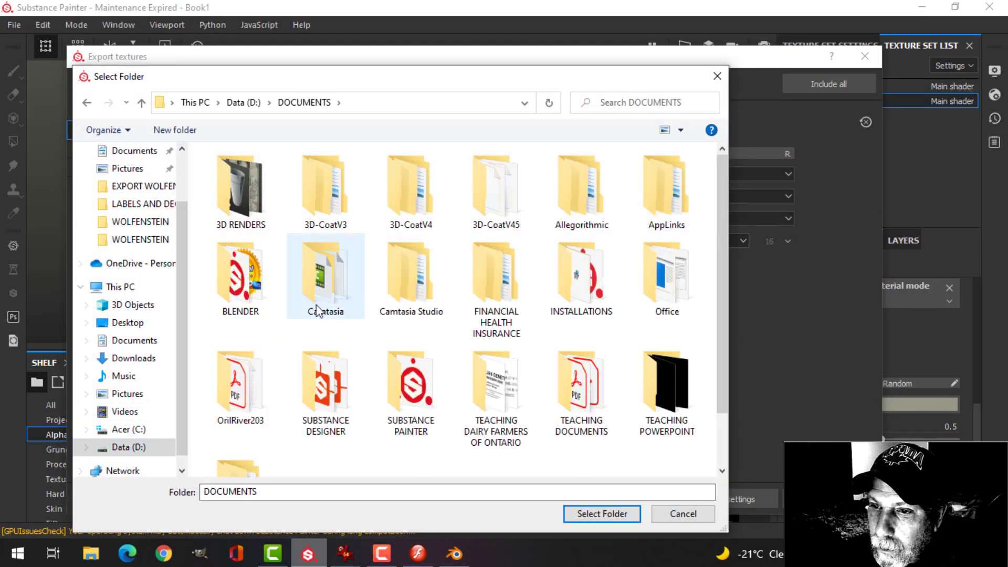
double_click(250, 287)
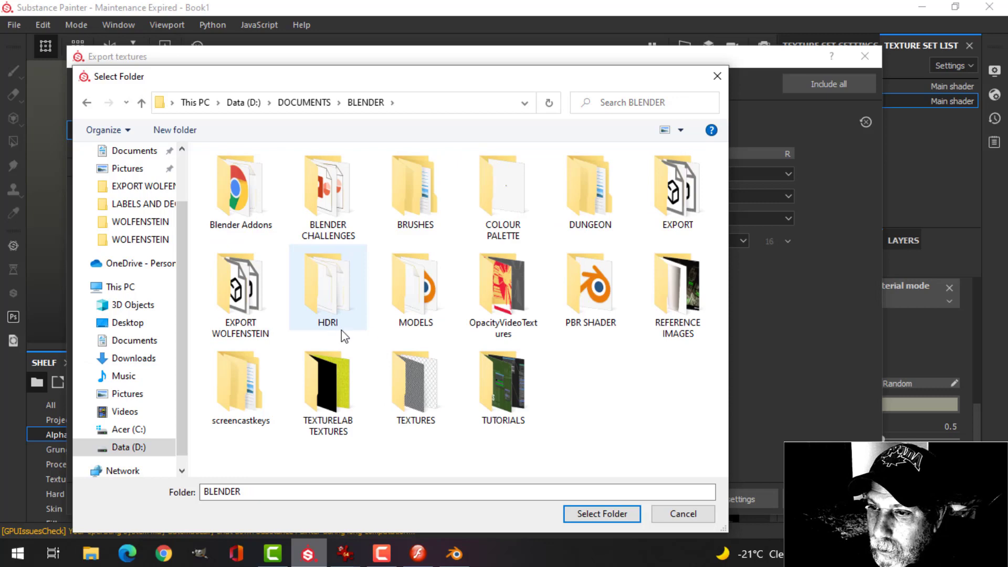
double_click(412, 289)
Set the output folder to WOLFENSTEIN\TEXTURES and export the Cover1 and Paper1 PNG maps.
scroll(367, 341, down, 10)
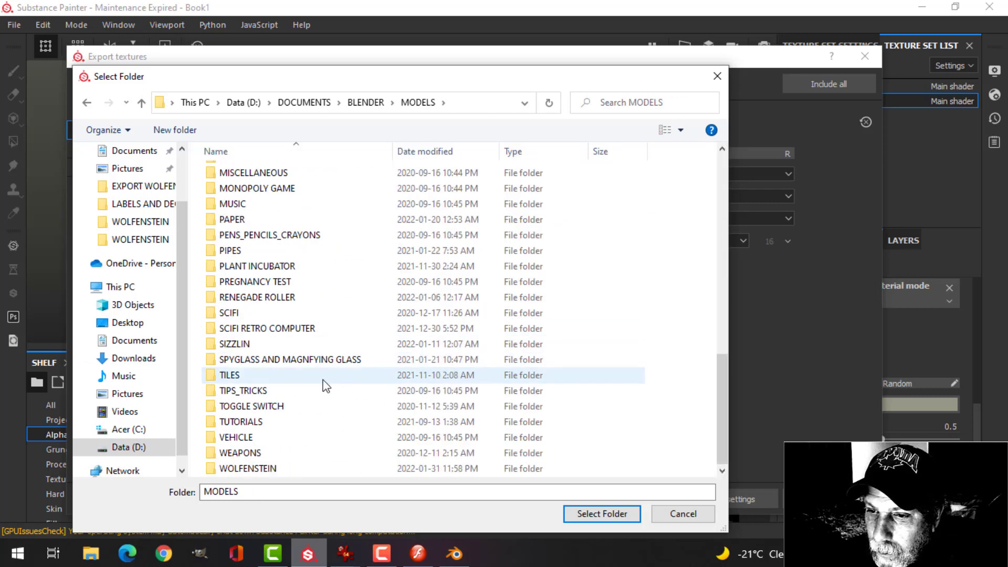
double_click(247, 468)
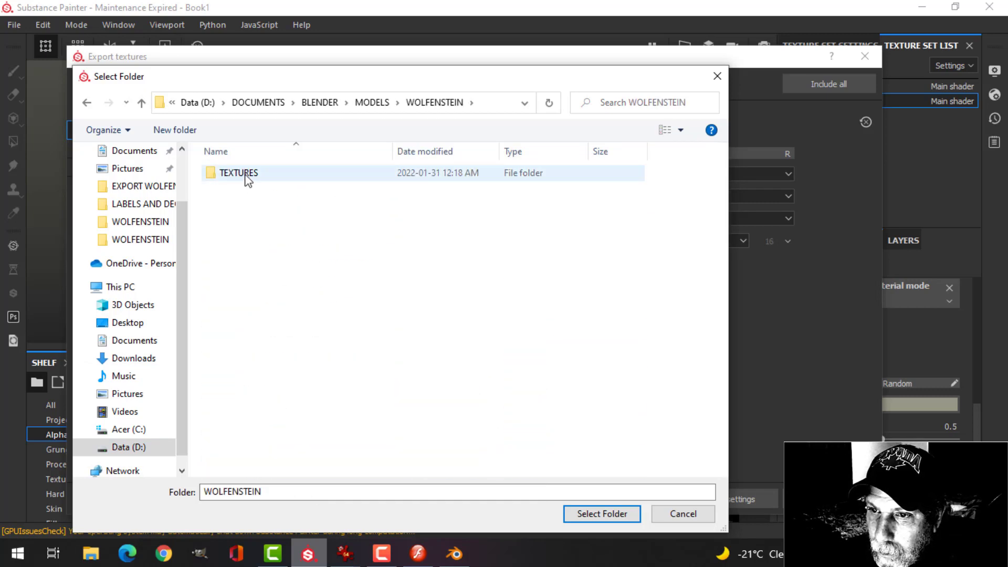
click(239, 173)
click(602, 513)
click(727, 497)
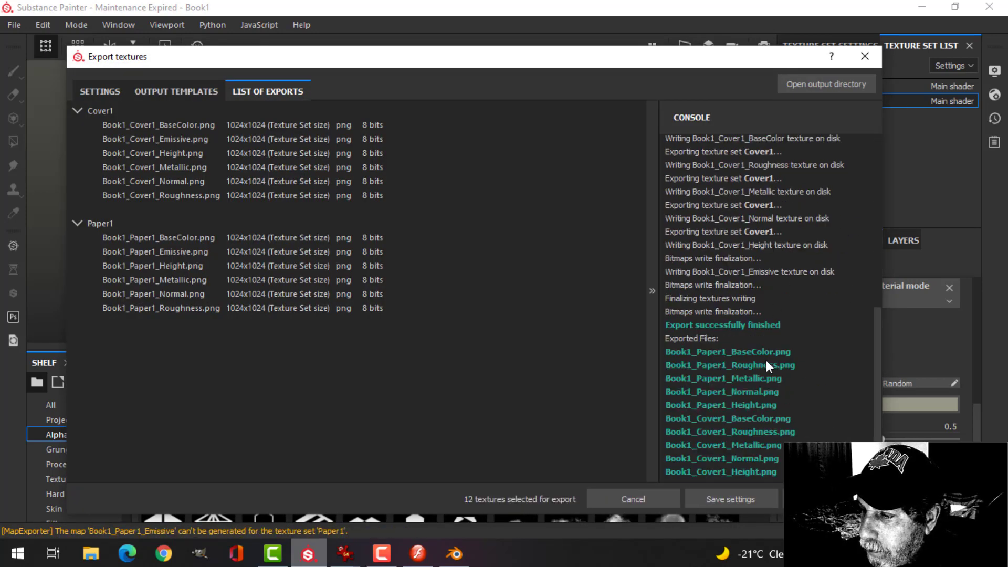
click(864, 56)
Back in Blender, isolate the selected book in local view in the Shading workspace.
click(457, 551)
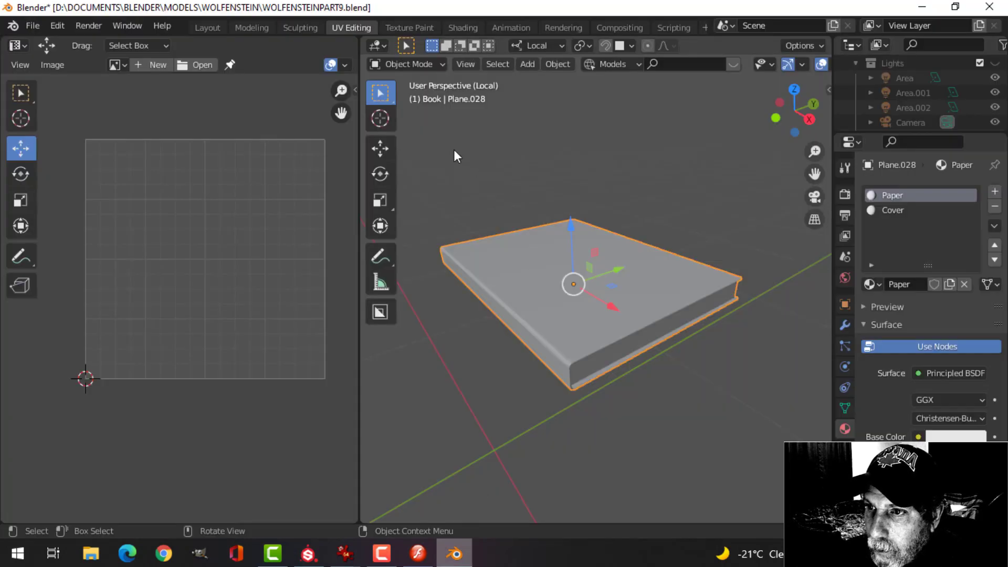
click(464, 28)
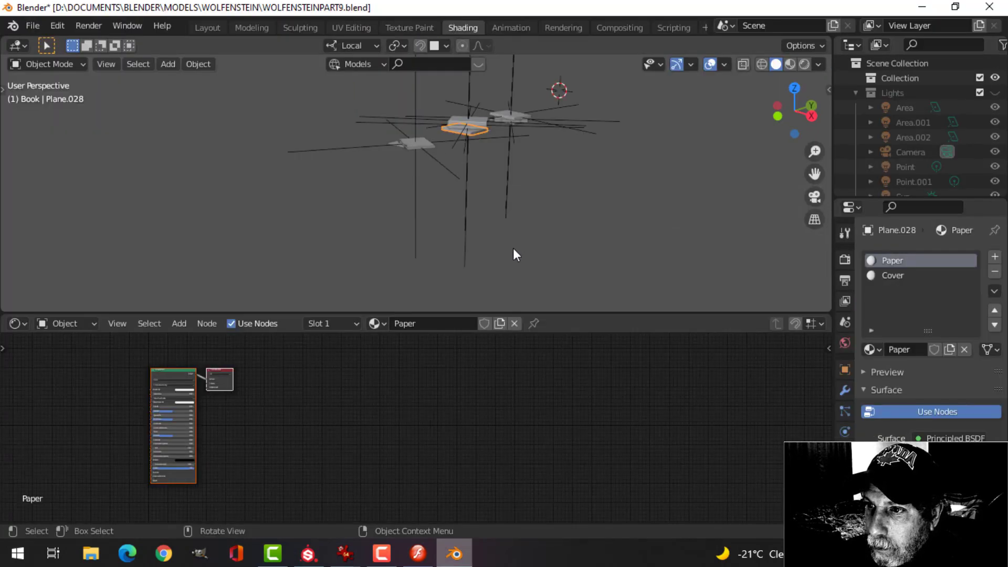
key(KP_Divide)
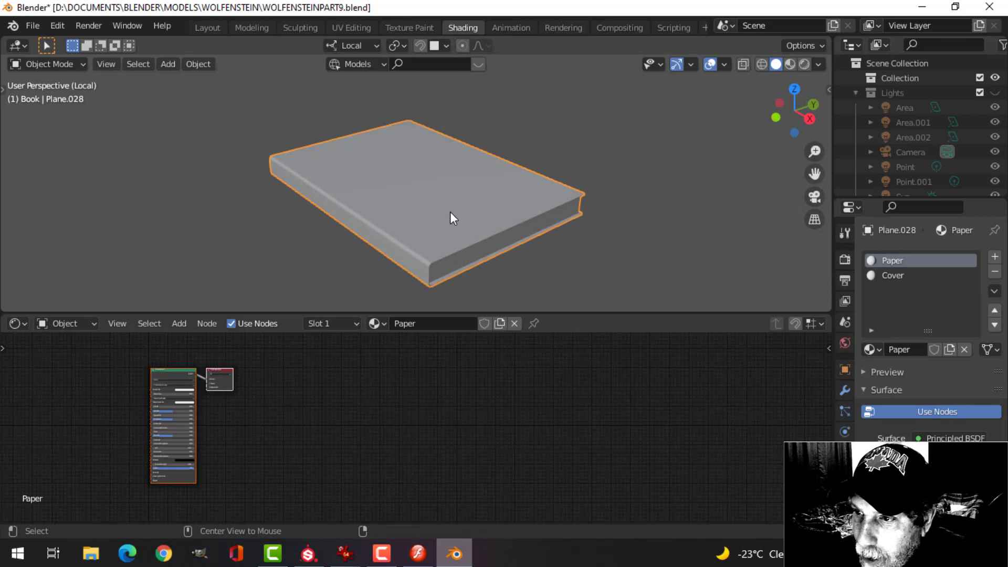
middle_drag(500, 241, 458, 183)
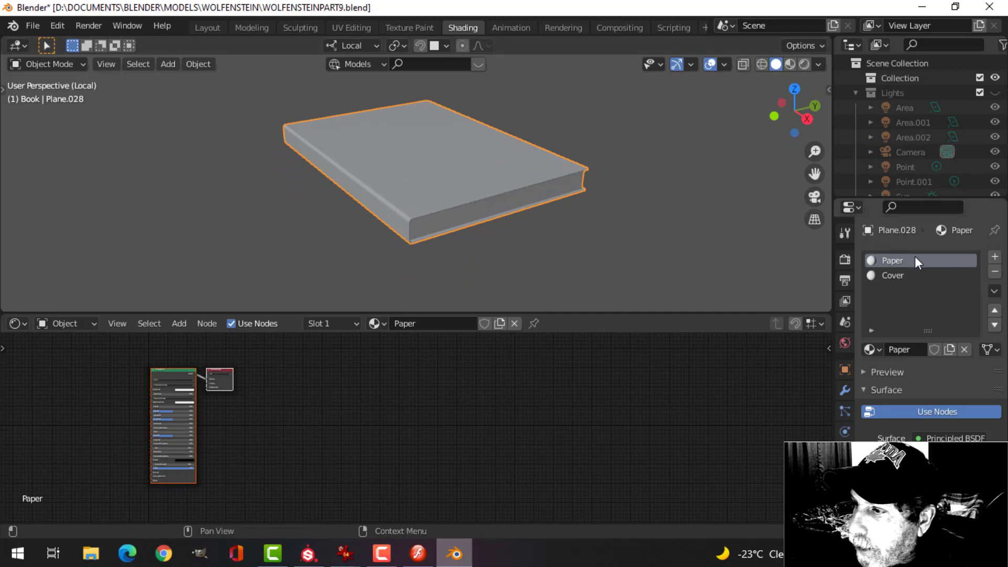
Rename the Cover material to Cover1 and preview the book in Material Preview.
click(895, 276)
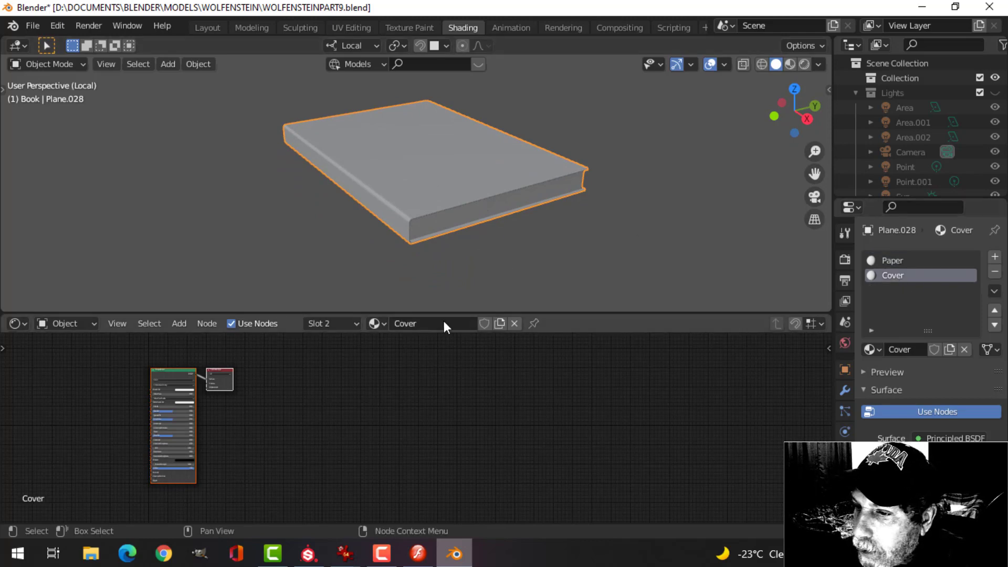
double_click(918, 274)
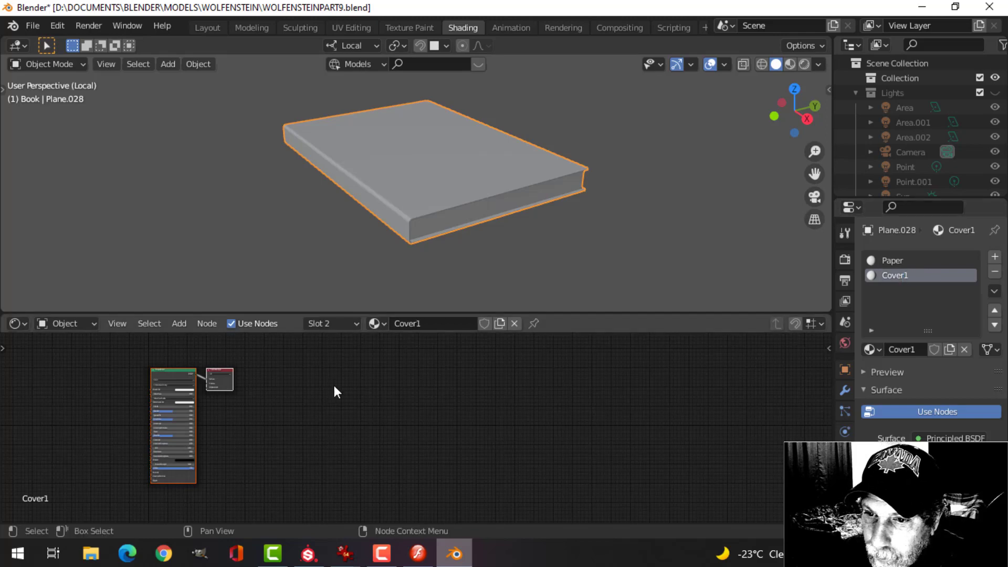
click(229, 377)
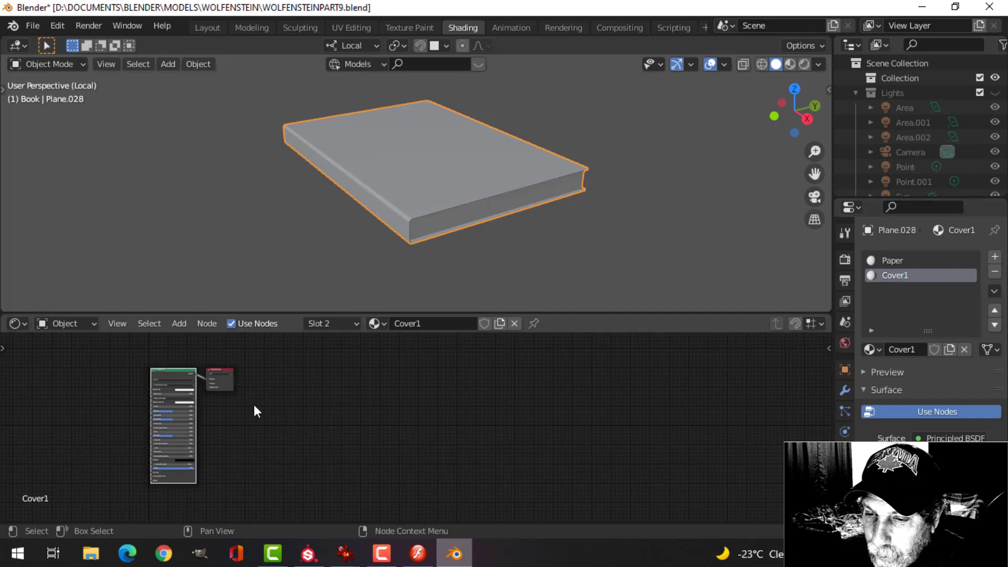
mouse_move(331, 422)
middle_down()
mouse_move(549, 436)
mouse_move(603, 428)
middle_up()
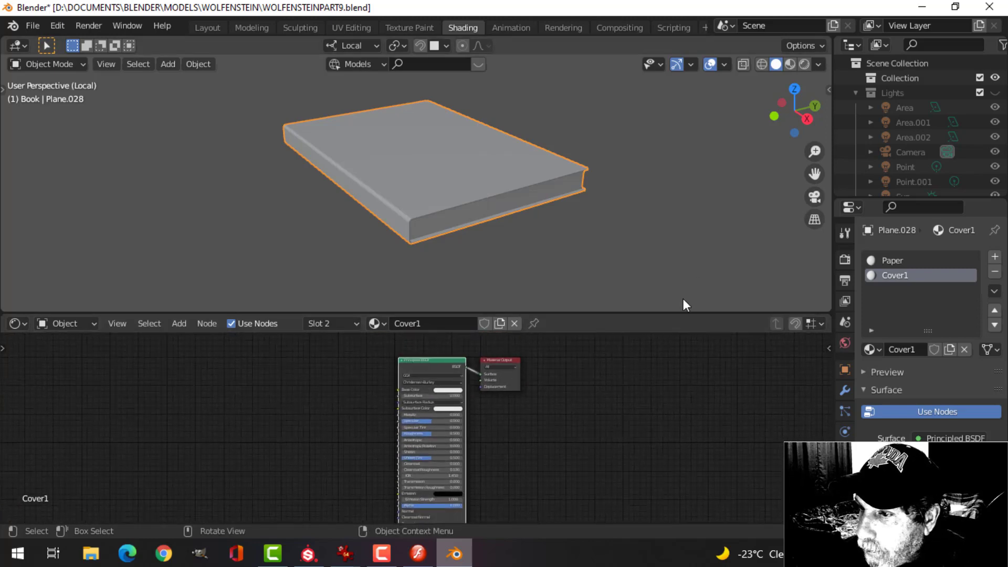
click(791, 64)
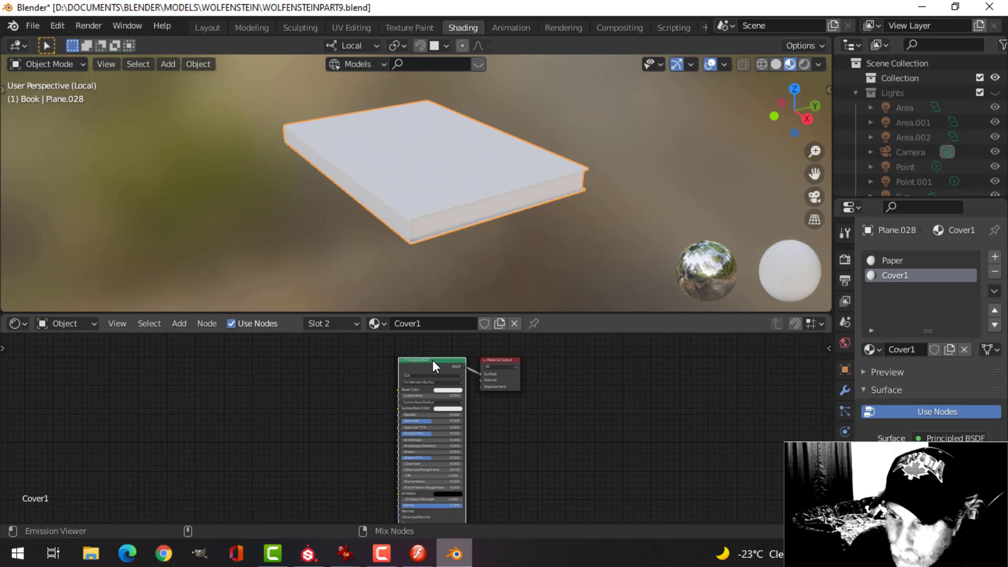
Connect the five Book1_Cover1 maps from TEXTURES to the Cover1 Principled BSDF.
key(ctrl+shift+t)
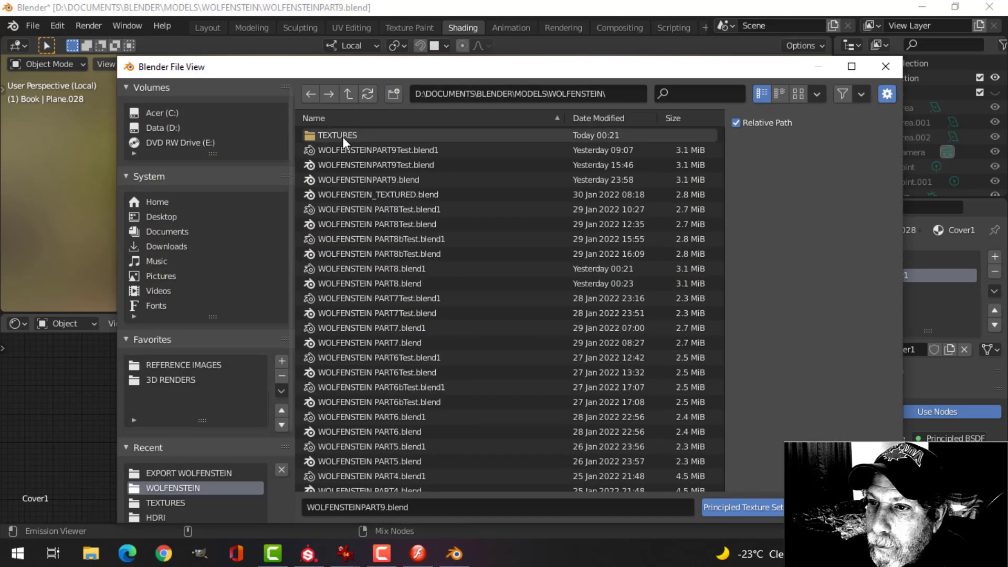
double_click(344, 135)
scroll(473, 336, up, 2)
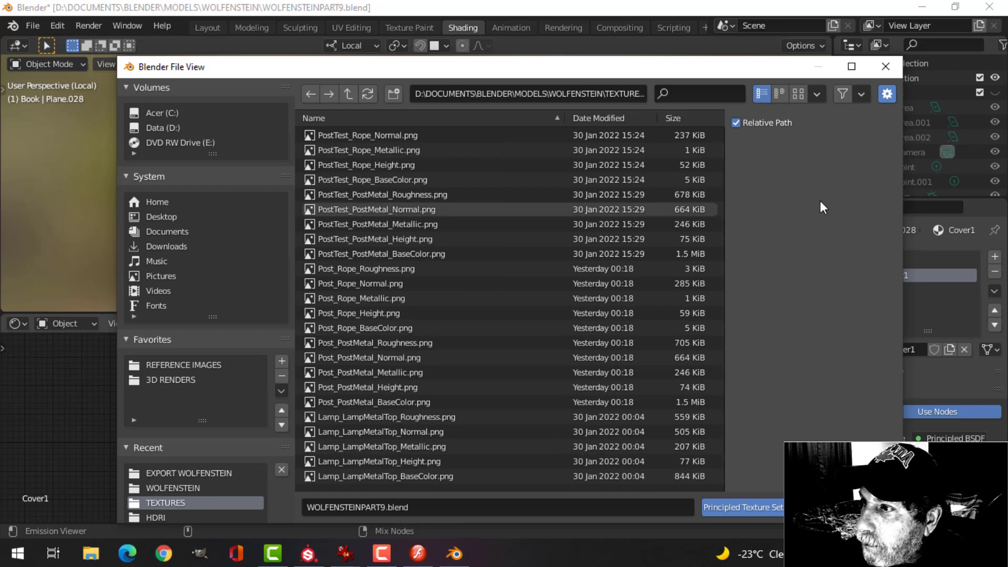
scroll(435, 238, down, 10)
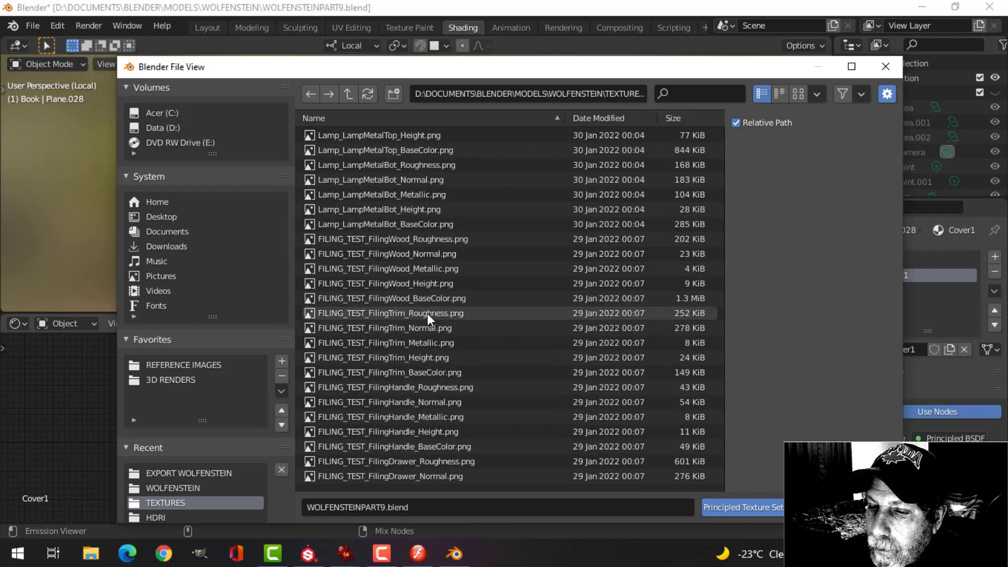
scroll(401, 358, down, 5)
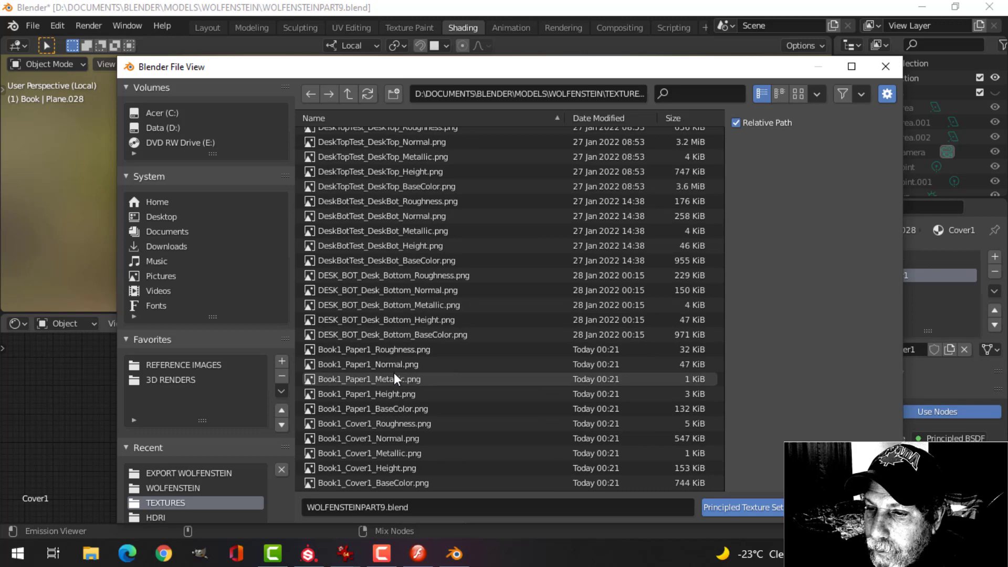
click(369, 423)
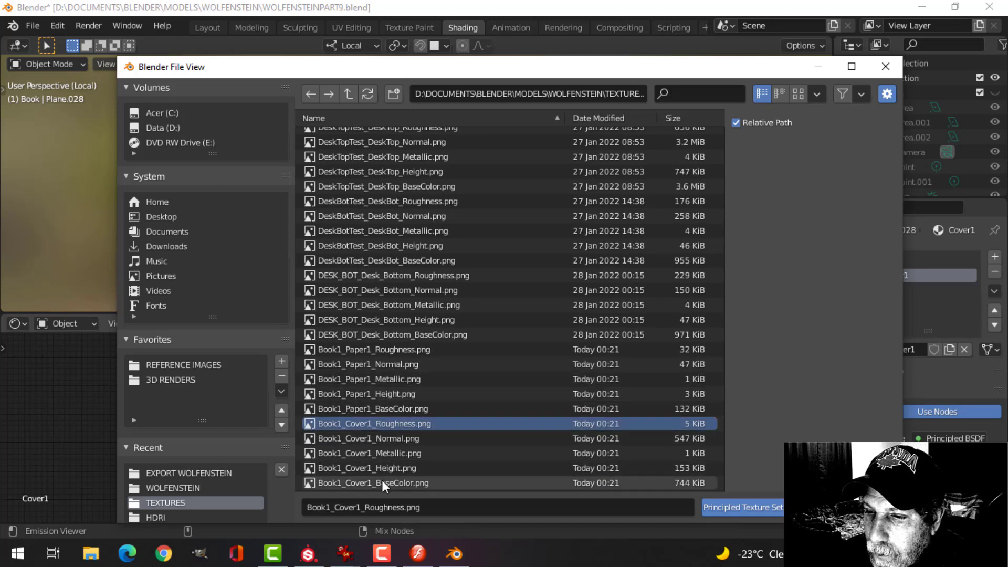
shift+click(405, 482)
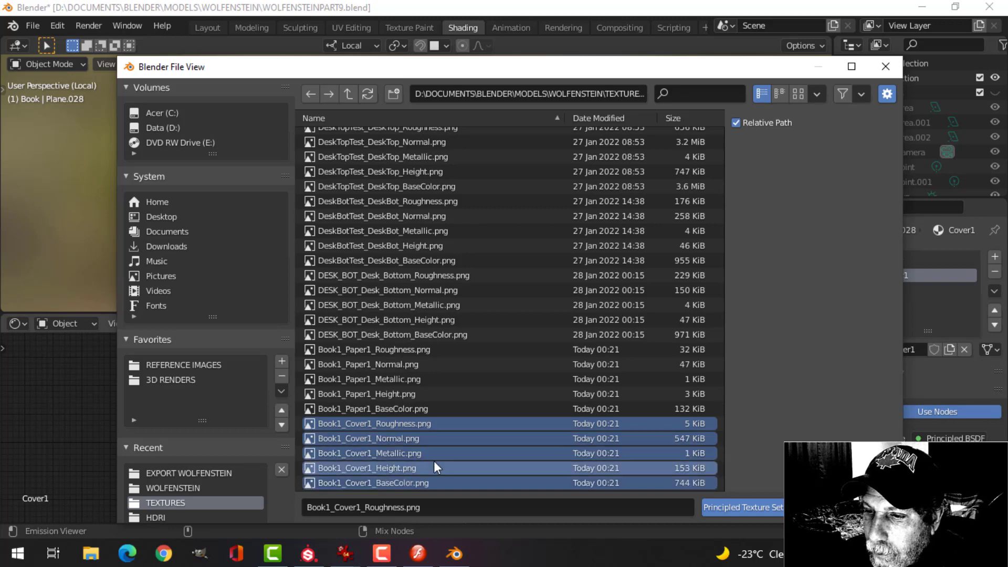
click(720, 506)
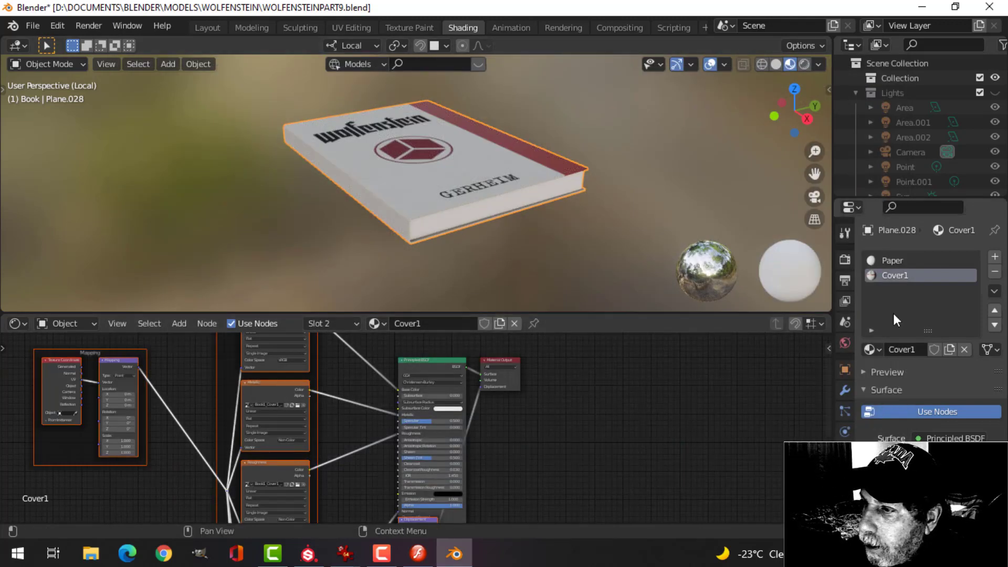
Connect the five Book1_Paper1 maps to the Paper material's Principled BSDF.
click(891, 260)
click(414, 362)
key(ctrl+shift+t)
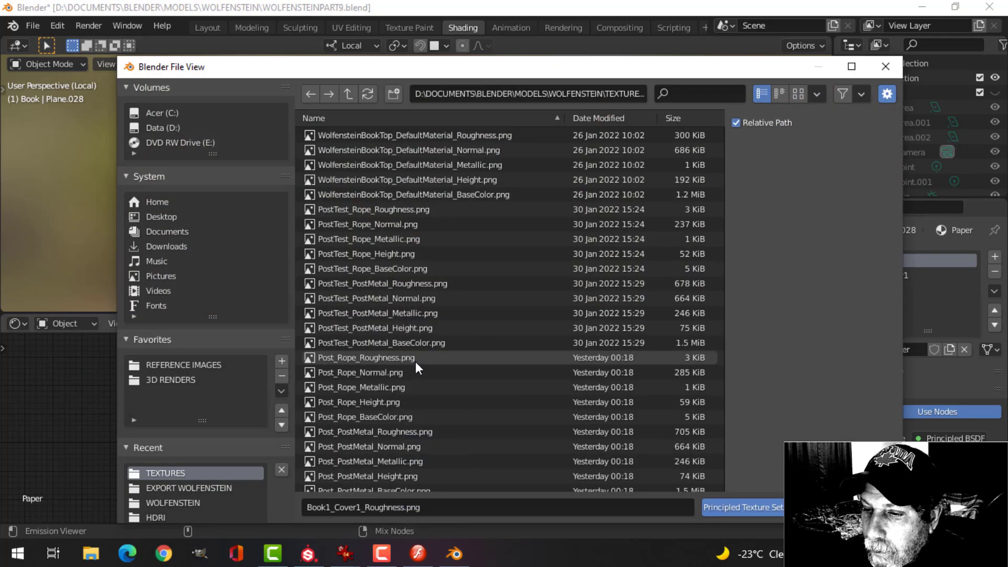
drag(720, 155, 719, 427)
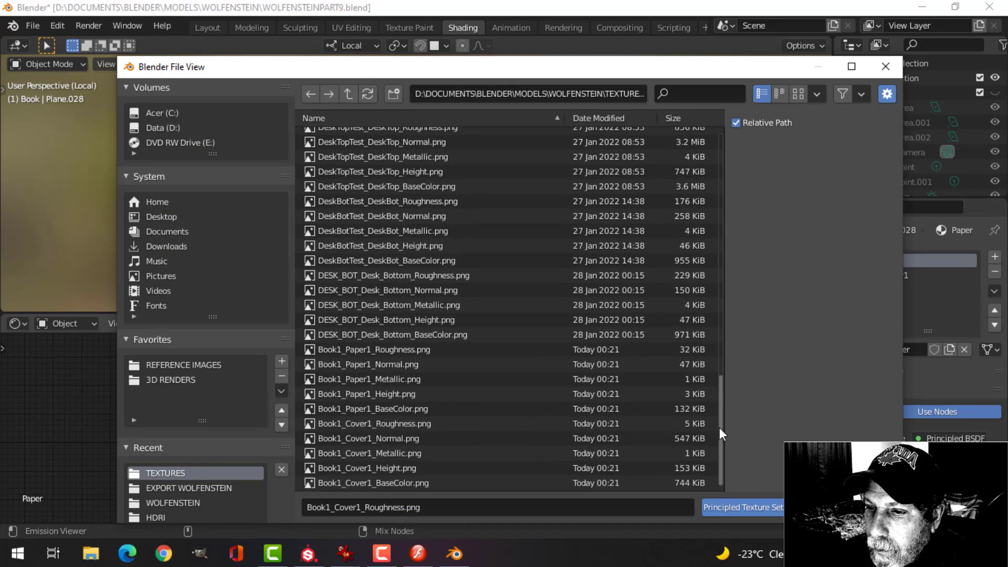
click(415, 354)
shift+click(412, 408)
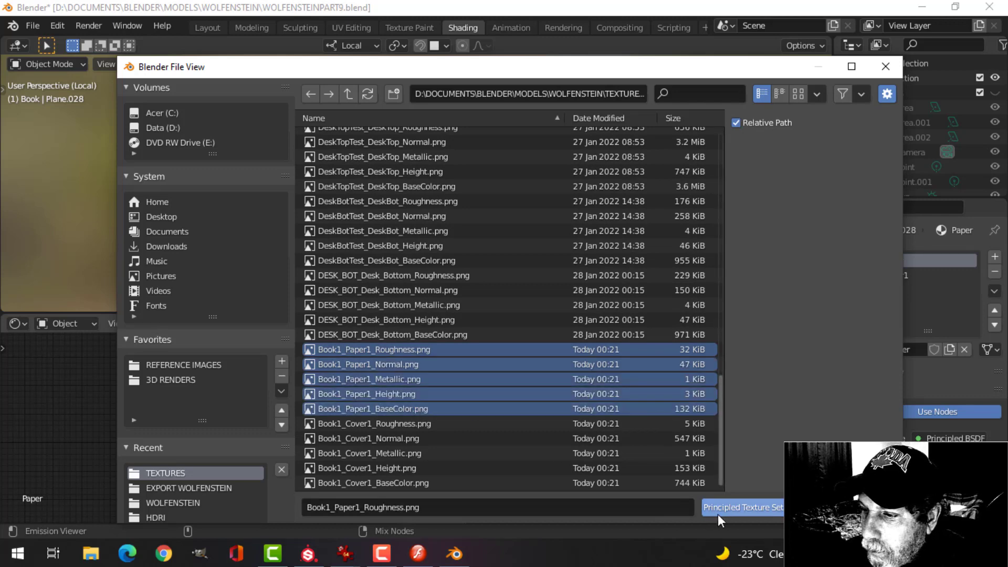
click(735, 507)
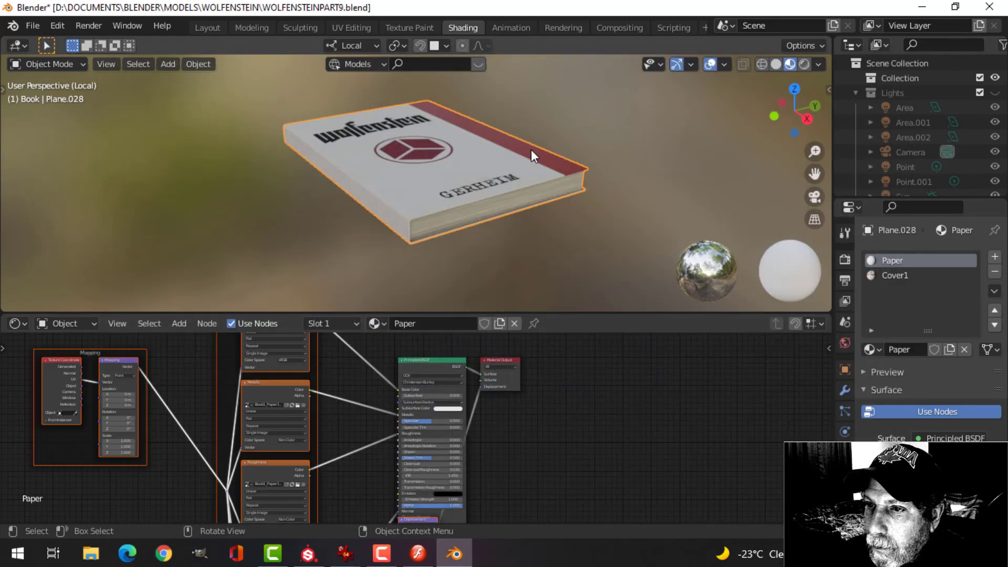
In Layout with Material Preview, save WOLFENSTEINPART9.blend and exit local view to show both book stacks.
middle_drag(516, 166, 491, 213)
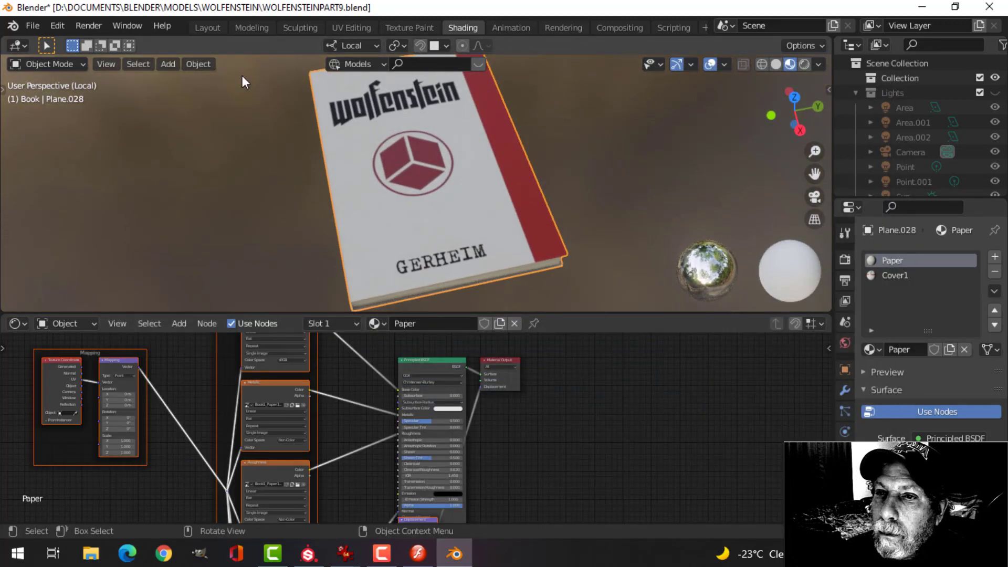
click(208, 28)
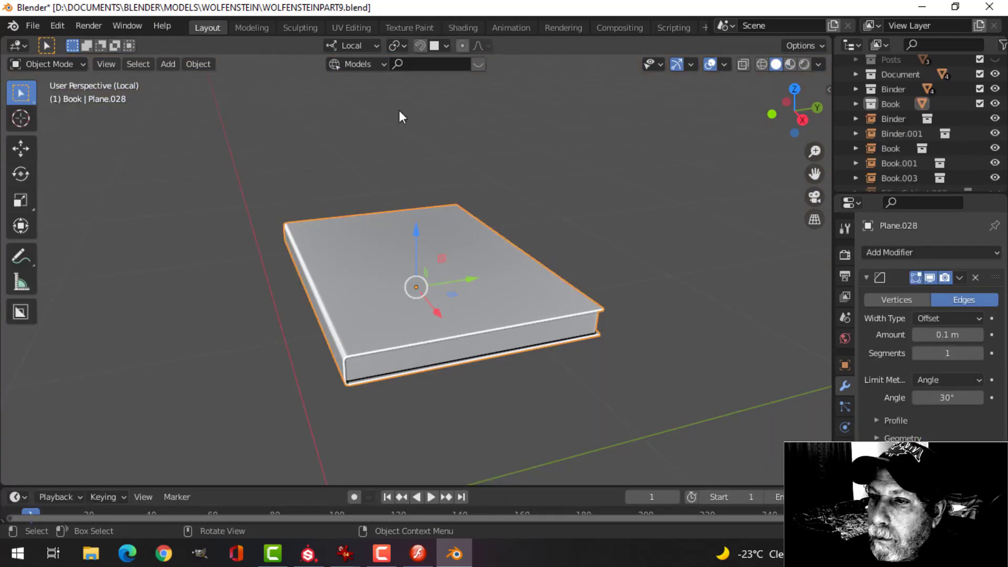
click(789, 65)
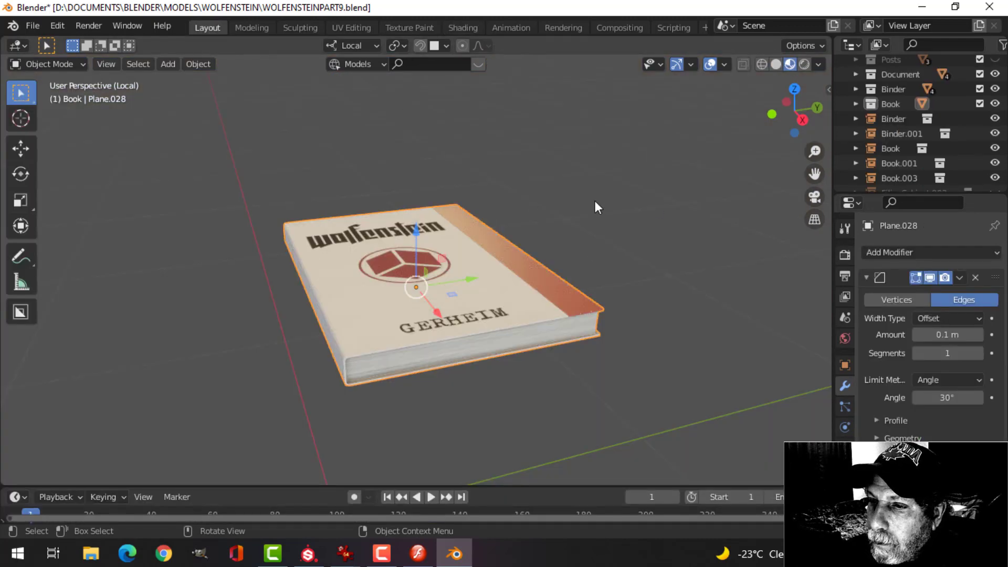
scroll(943, 105, up, 5)
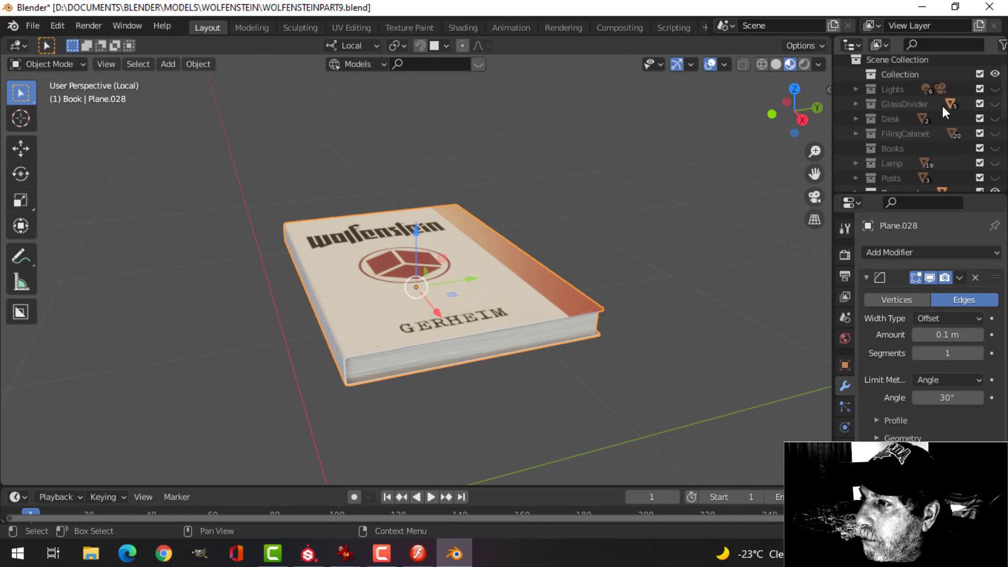
scroll(704, 212, down, 3)
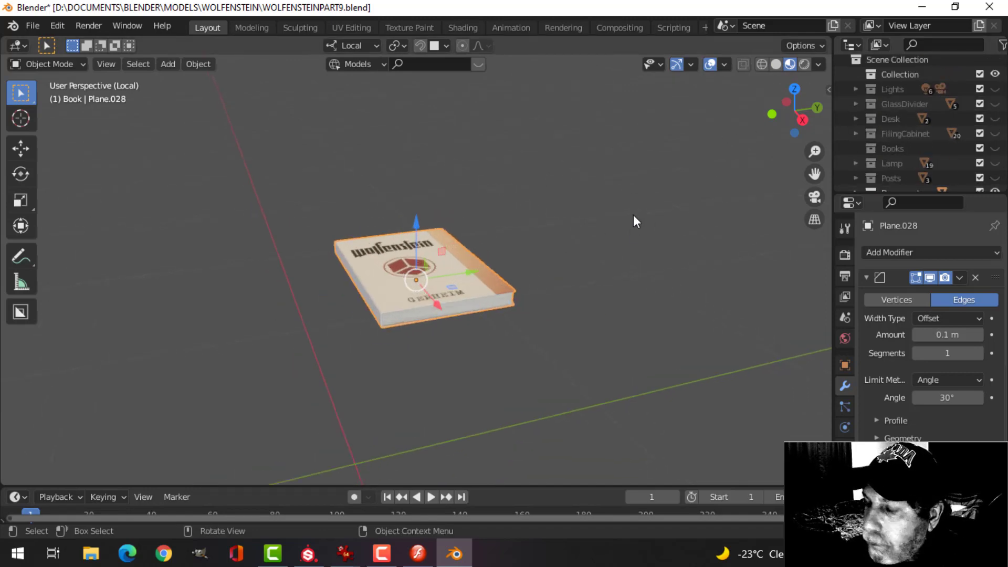
key(ctrl+s)
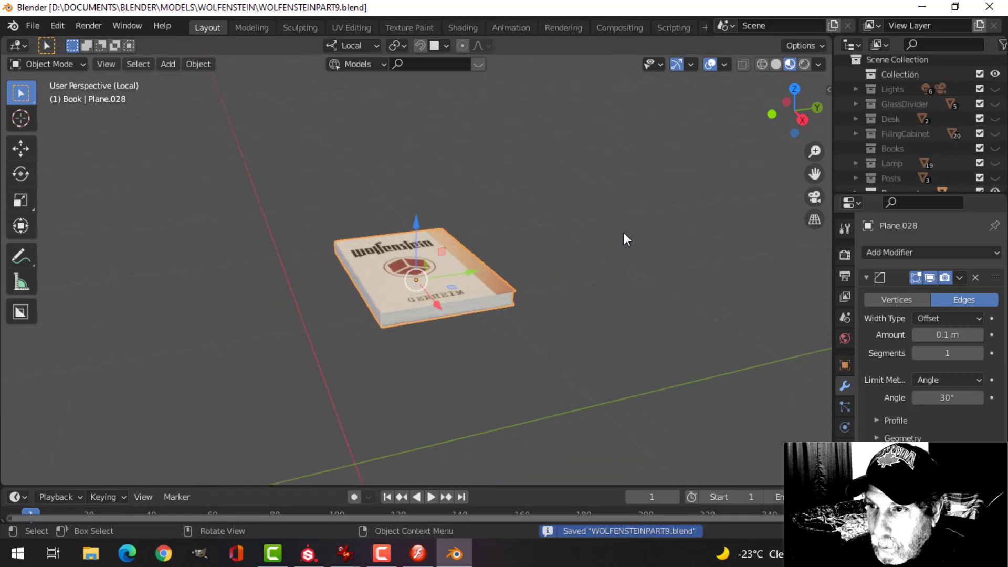
key(KP_Divide)
middle_drag(581, 244, 515, 287)
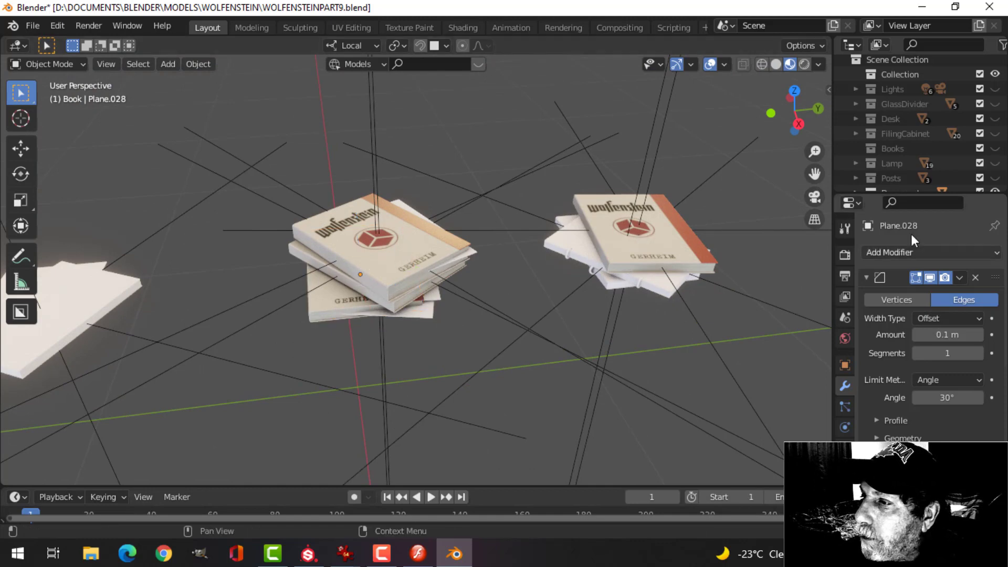
Unhide Lights, GlassDivider, Desk, FilingCabinet, Books, Lamp, Posts and FilingCabinet.005 collections.
click(995, 90)
drag(995, 104, 995, 134)
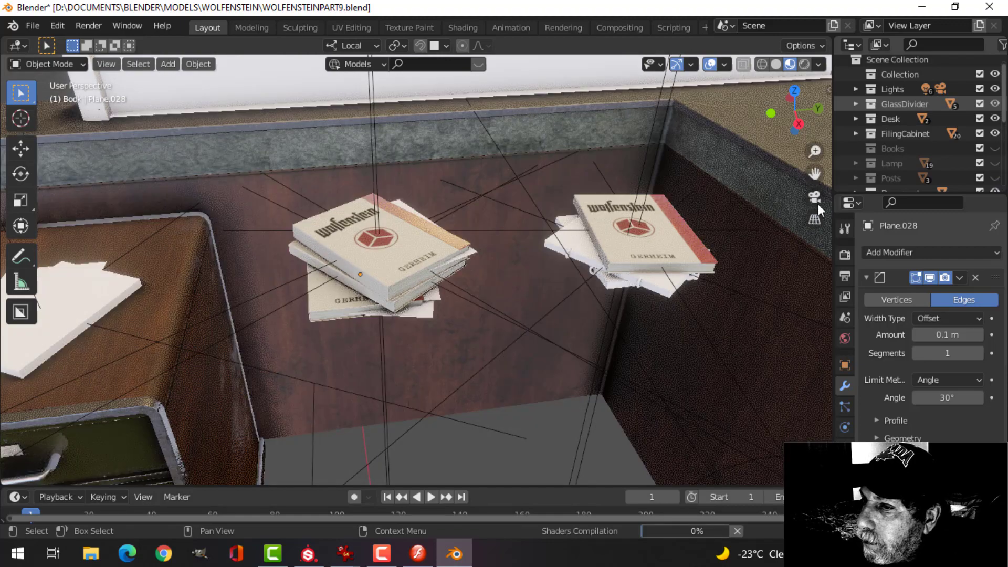
drag(995, 148, 995, 179)
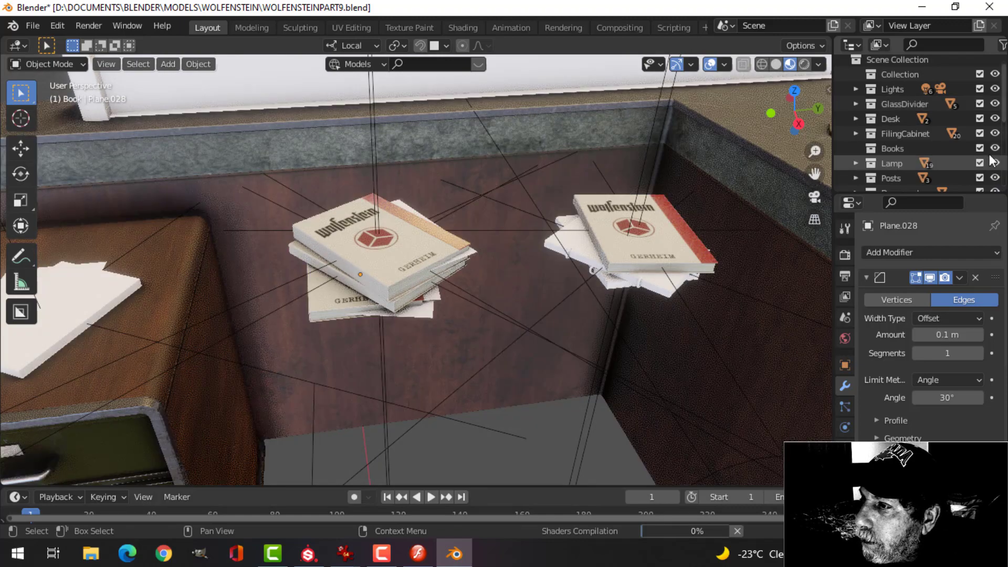
scroll(680, 257, down, 3)
scroll(986, 179, down, 5)
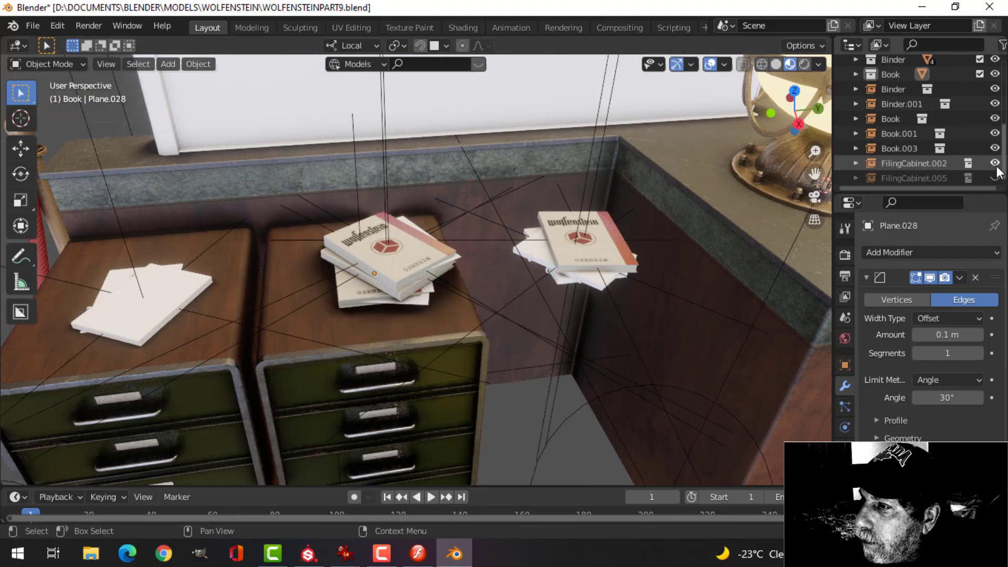
click(995, 176)
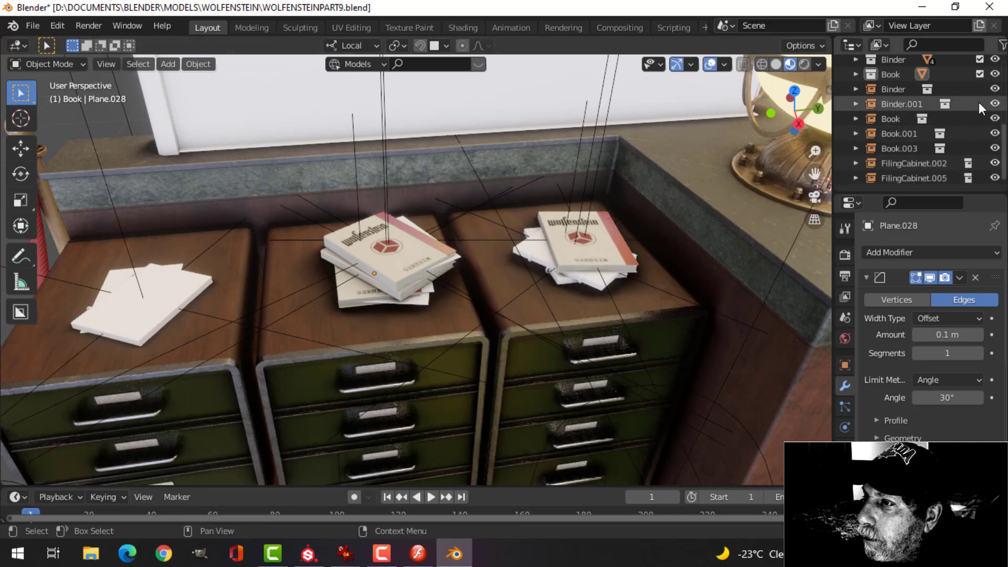
Turn off viewport overlays and look down on the books atop the filing cabinets.
scroll(980, 106, up, 3)
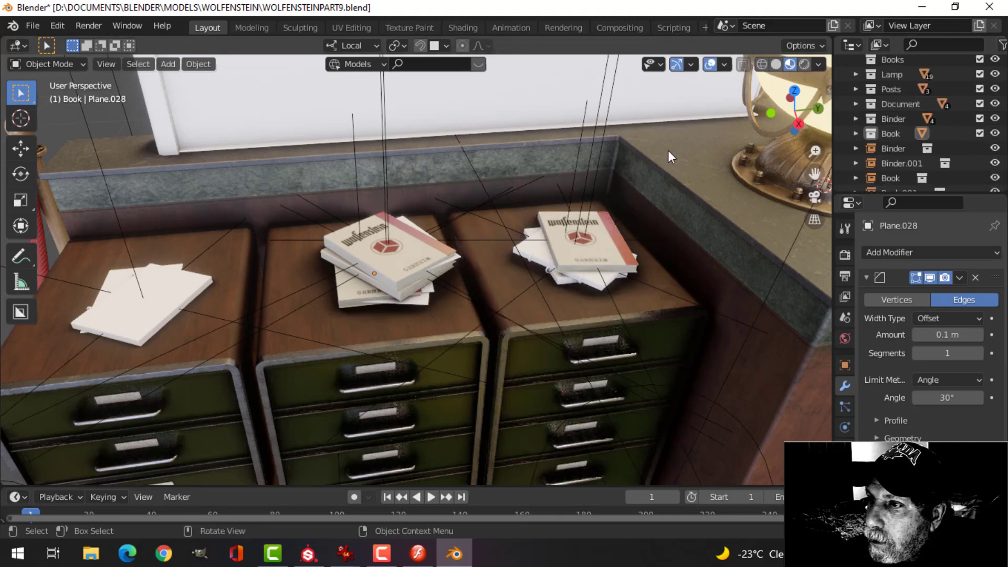
scroll(570, 262, up, 3)
scroll(478, 284, down, 6)
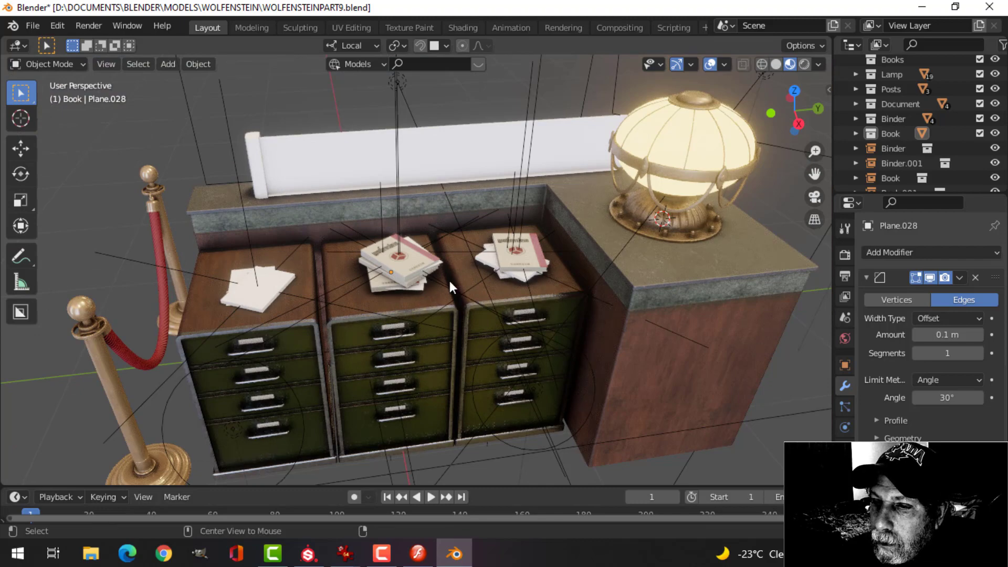
mouse_move(452, 283)
middle_down()
mouse_move(446, 293)
mouse_move(530, 252)
middle_up()
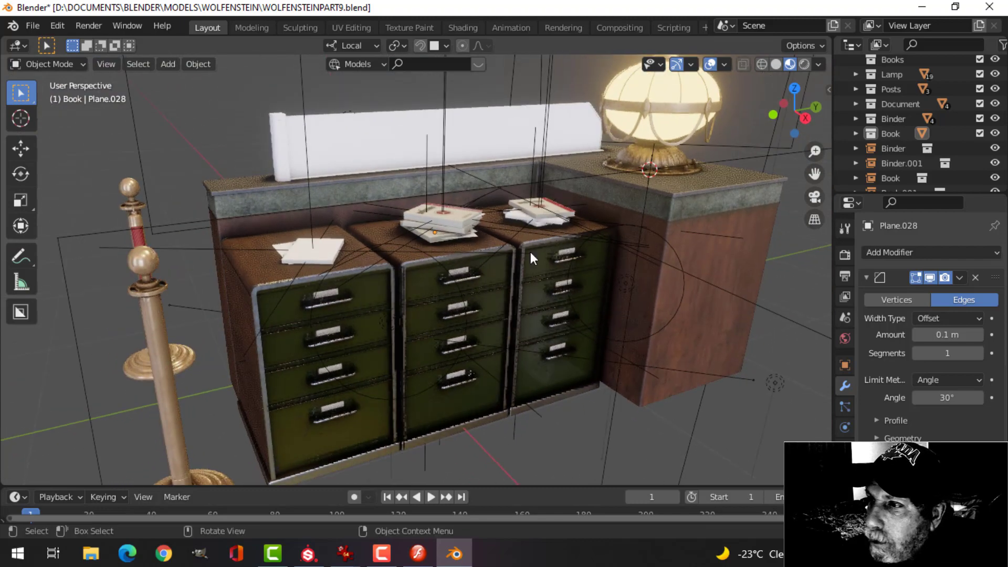
click(710, 65)
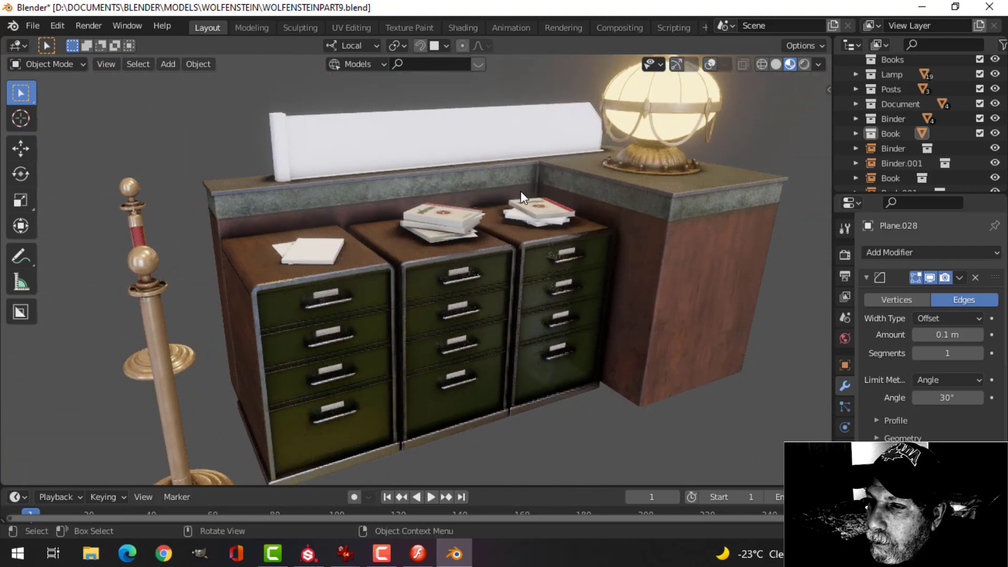
middle_drag(521, 197, 516, 218)
scroll(510, 241, up, 7)
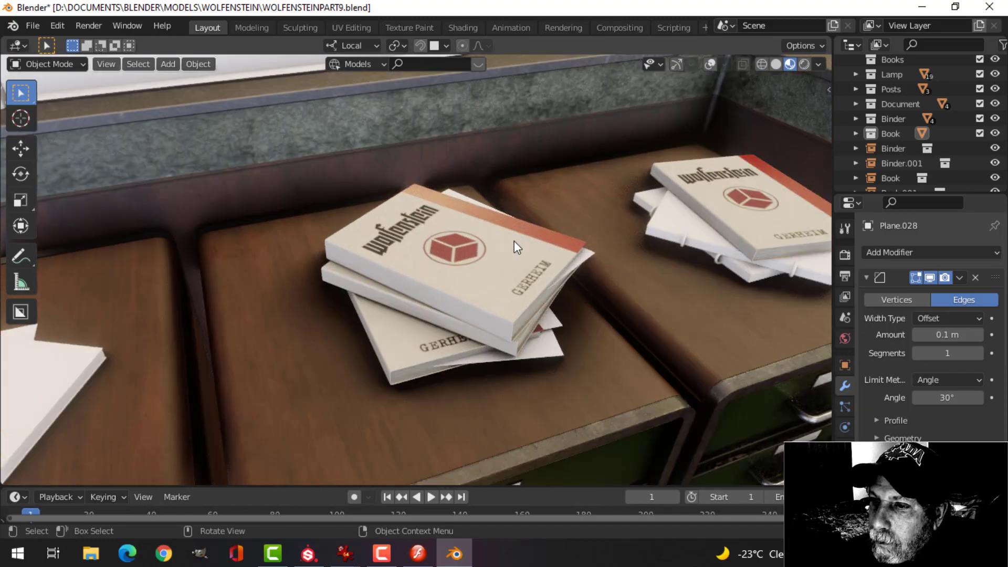
scroll(584, 265, down, 3)
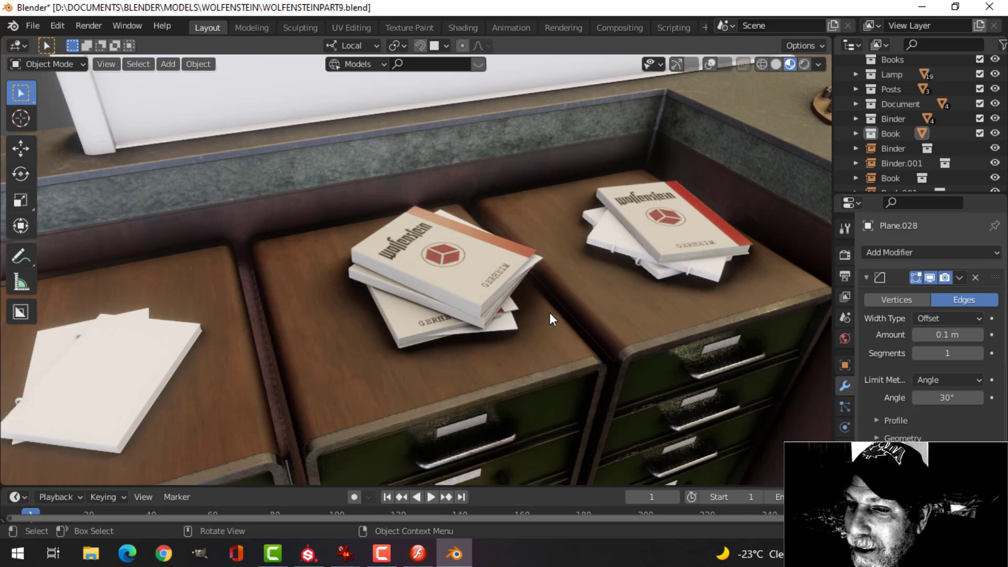
middle_drag(519, 313, 141, 278)
scroll(451, 306, up, 3)
scroll(451, 303, down, 4)
scroll(450, 254, down, 3)
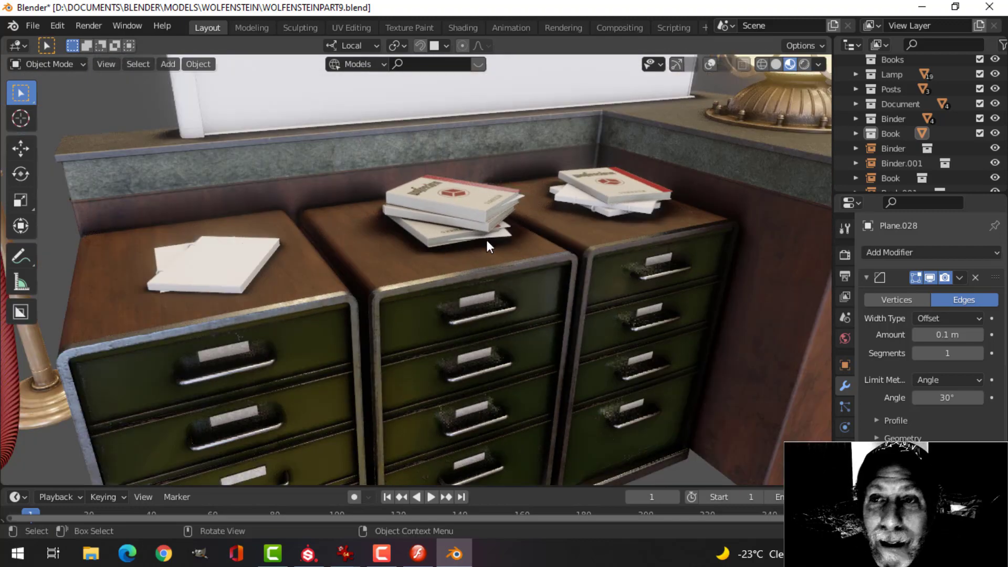
middle_drag(490, 241, 435, 275)
scroll(463, 296, up, 1)
scroll(463, 291, up, 2)
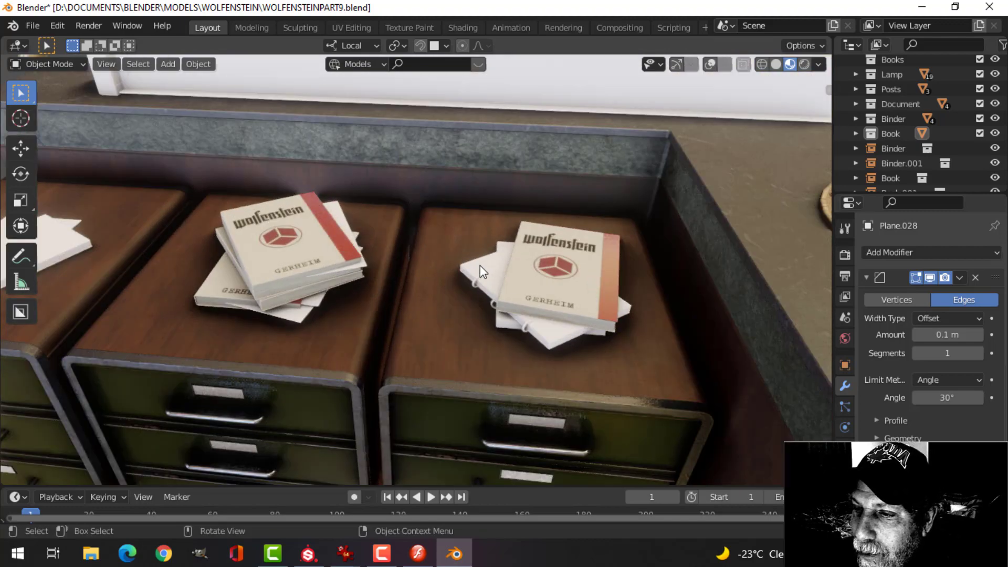
middle_drag(401, 312, 436, 304)
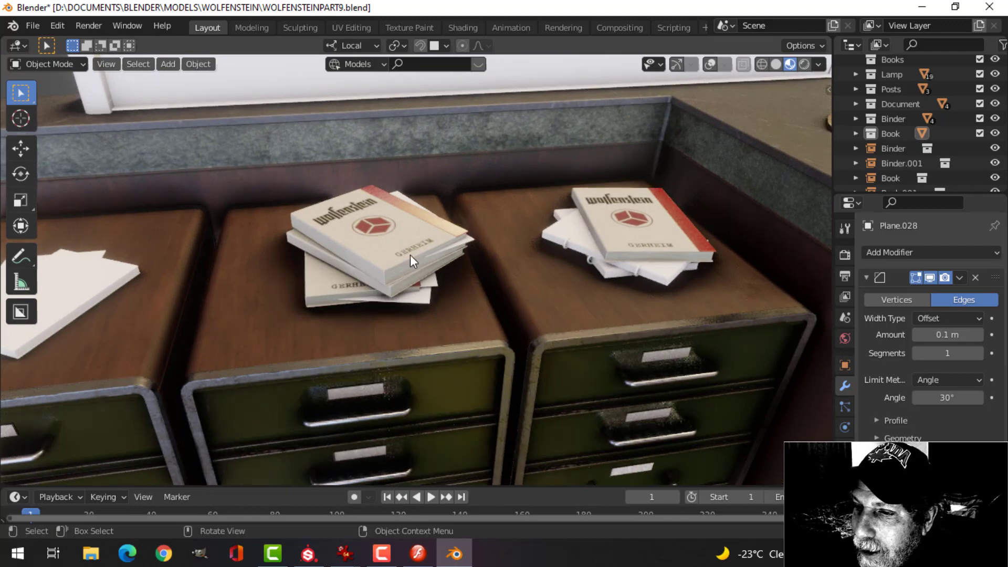
scroll(338, 265, down, 3)
middle_drag(297, 278, 371, 279)
scroll(330, 354, up, 2)
scroll(325, 353, down, 2)
scroll(353, 365, down, 3)
middle_drag(353, 341, 371, 275)
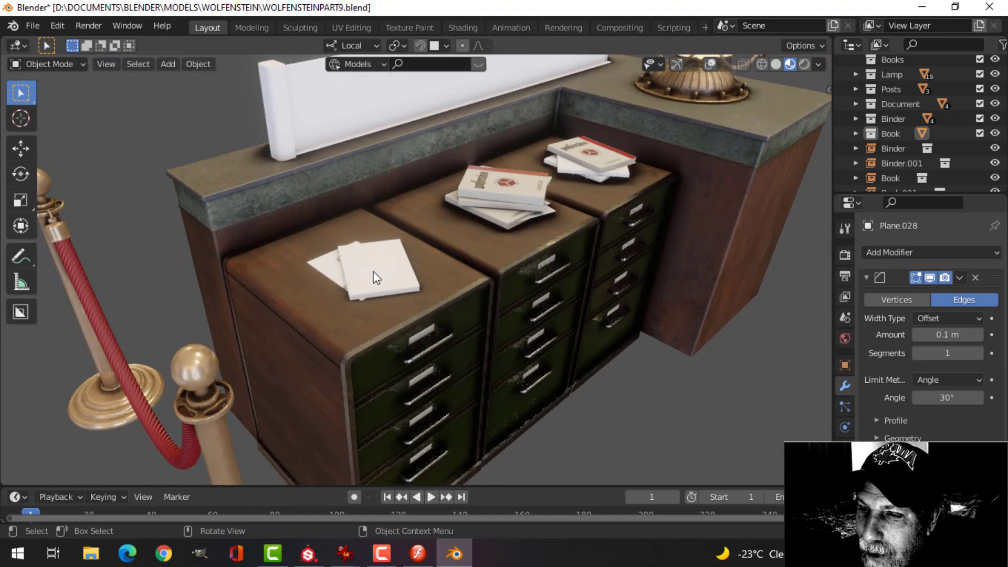
Restore gizmo and overlays, then delete the Binder.001 papers from the left cabinet.
click(375, 273)
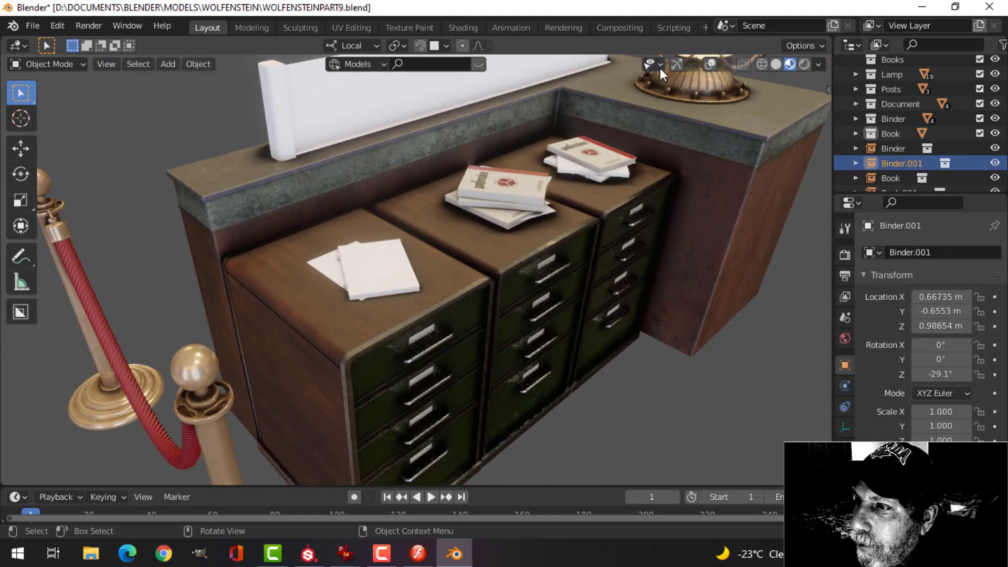
click(677, 64)
click(710, 64)
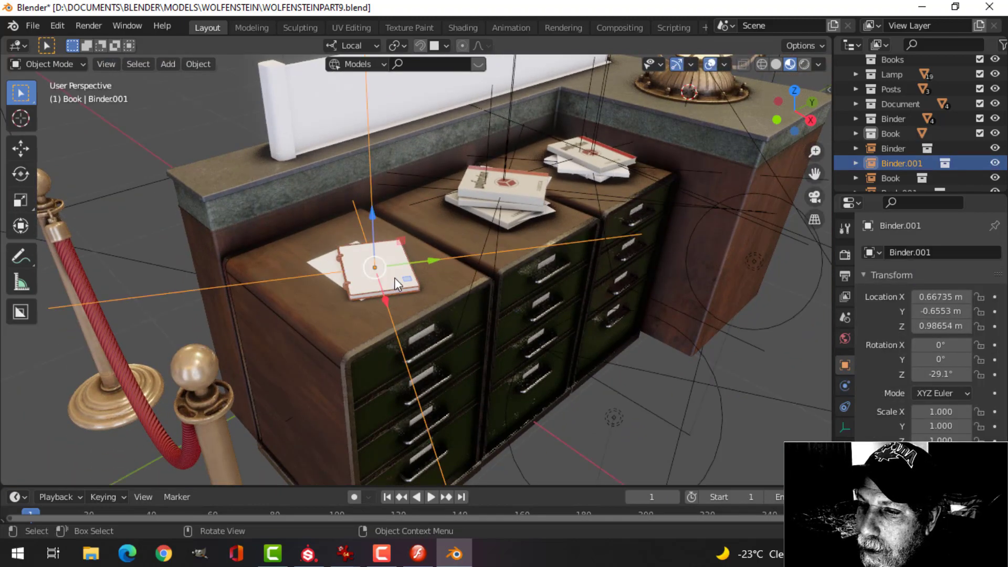
click(395, 278)
click(428, 255)
key(x)
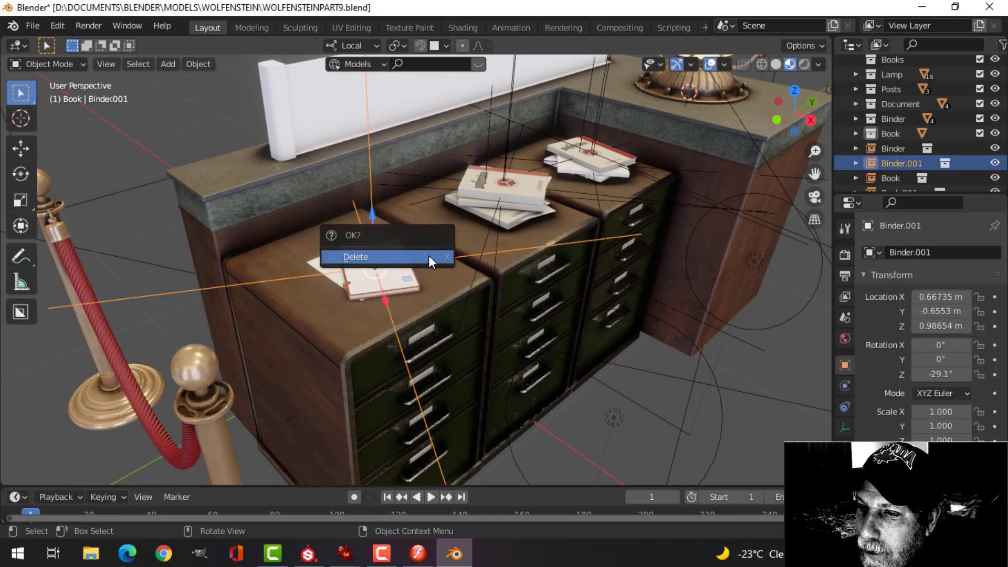
click(428, 255)
click(371, 279)
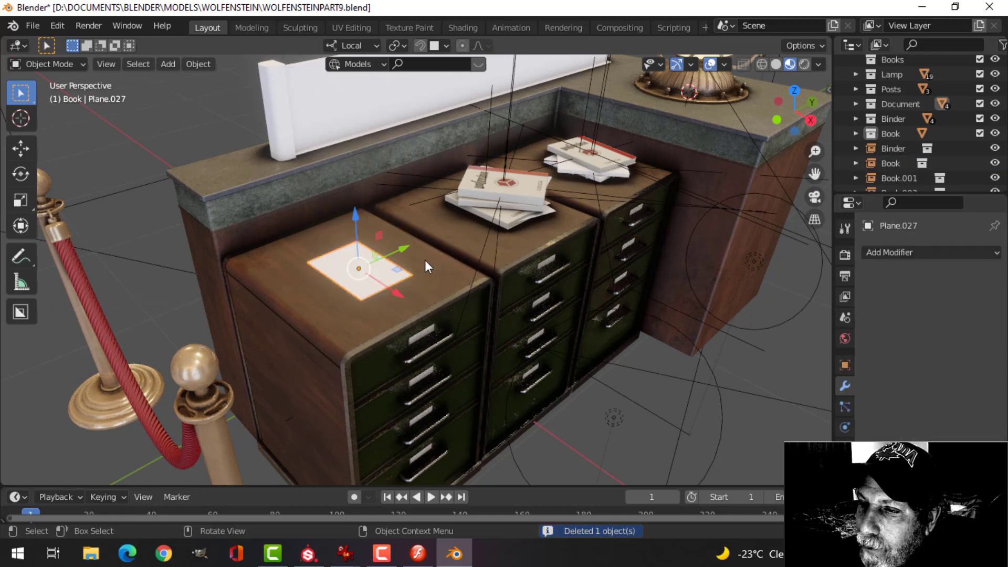
key(alt+a)
Orbit to a frontal top-down view of the cabinets with the remaining blank sheet.
middle_drag(553, 271, 298, 279)
scroll(302, 278, up, 2)
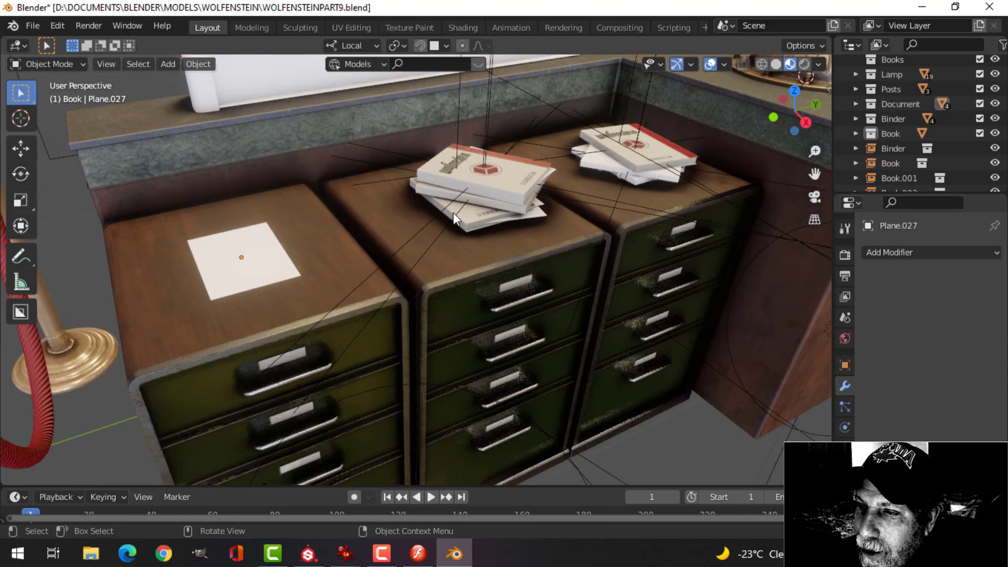
middle_drag(482, 234, 470, 262)
scroll(470, 261, up, 2)
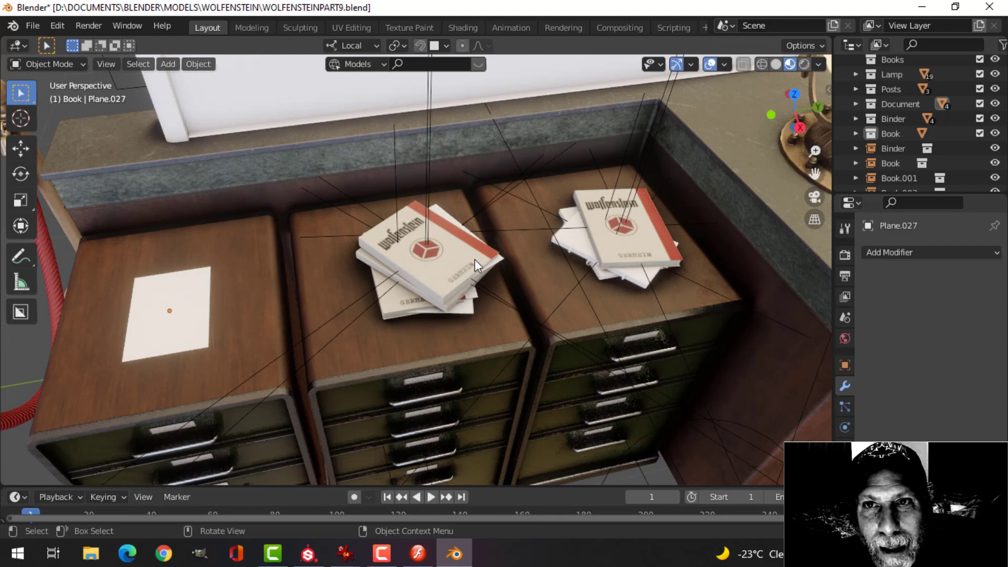